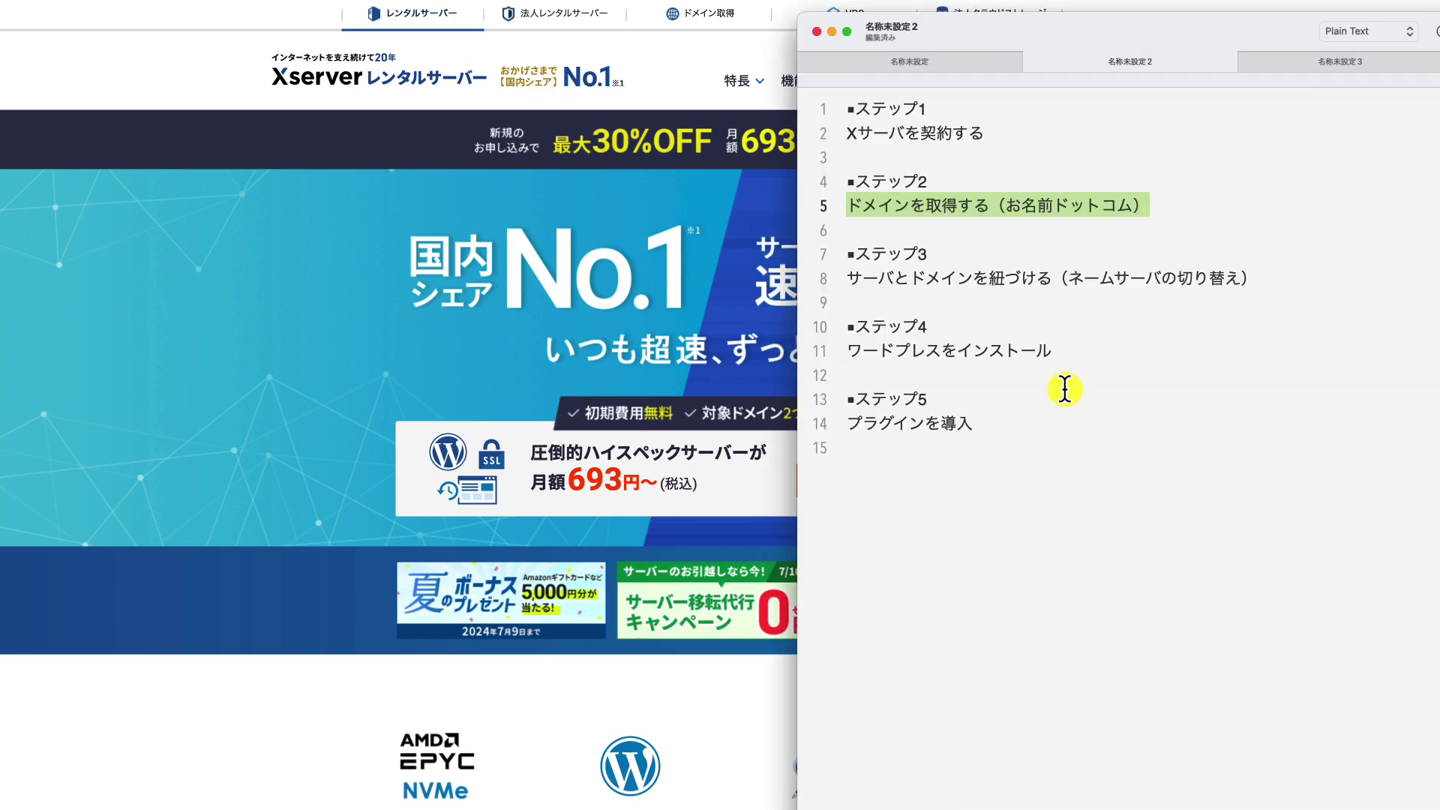
Switch to the お名前.com site, bring up the notes over it, and highlight the step 2 line ドメインを取得する（お名前ドットコム）.
left_click(935, 805)
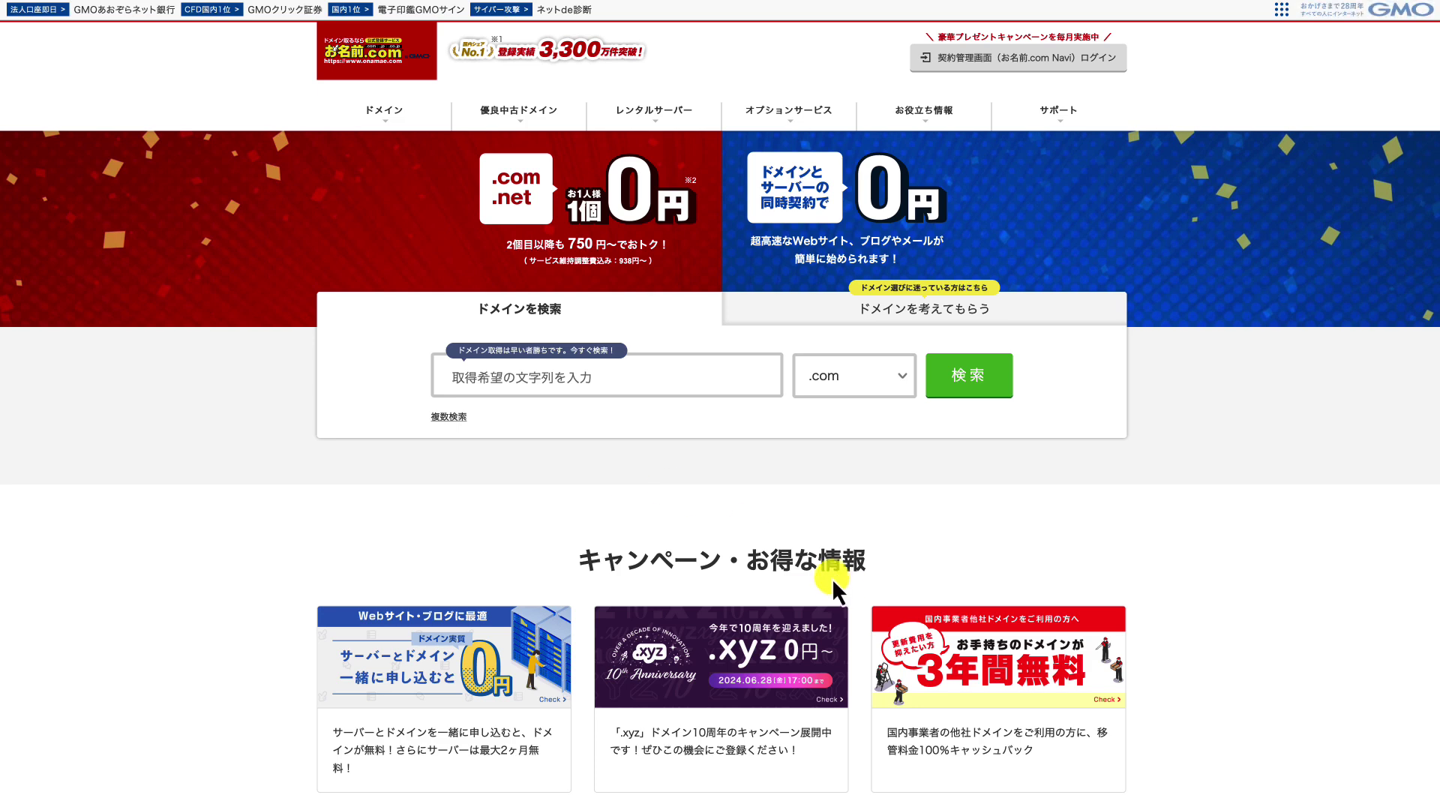
left_click(965, 801)
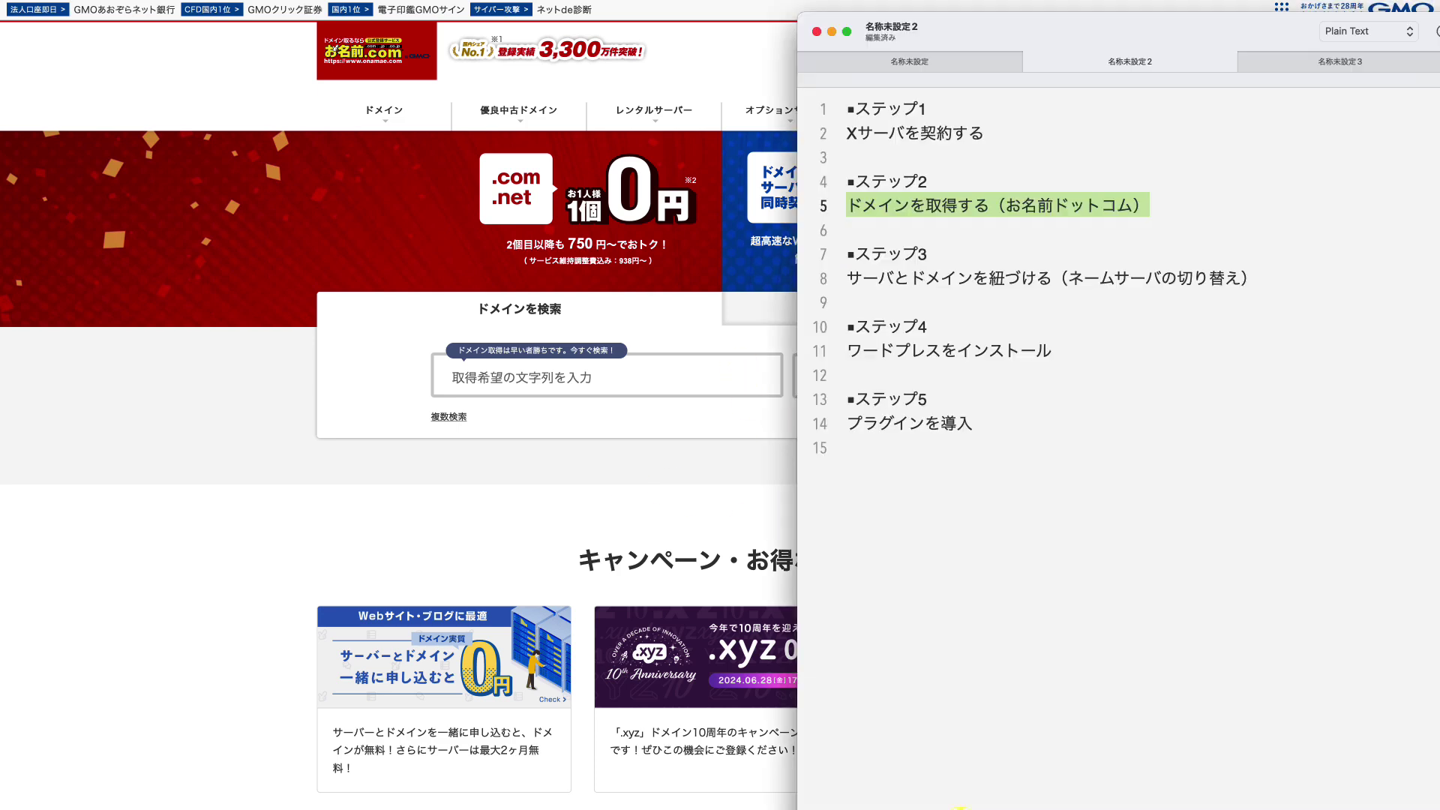
left_click(1165, 214)
left_click_drag(1165, 214, 788, 206)
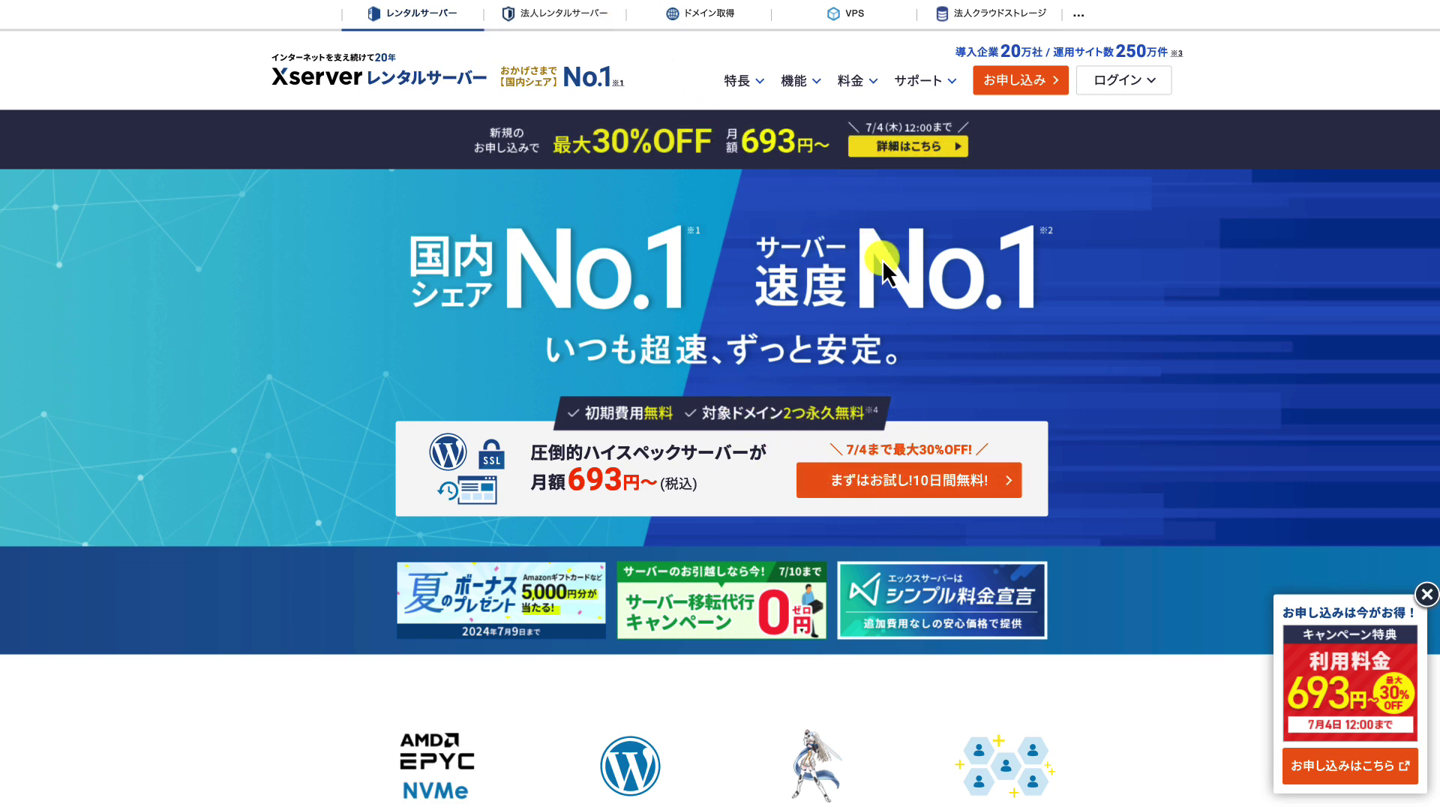
Return to the notes and highlight the step 3 line on linking server and domain, followed by the step 2 line on getting a domain.
key("super+Tab")
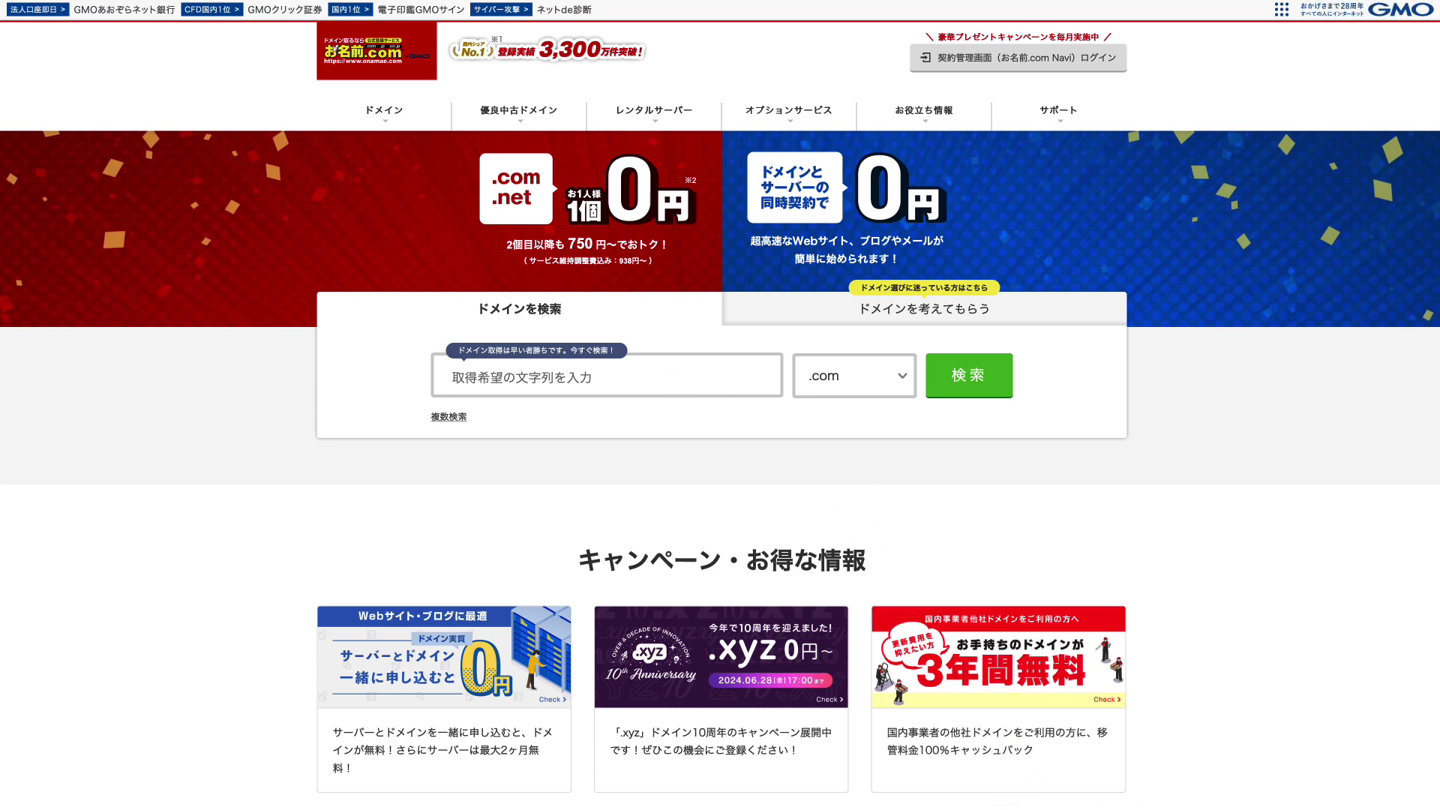
key("super+Tab")
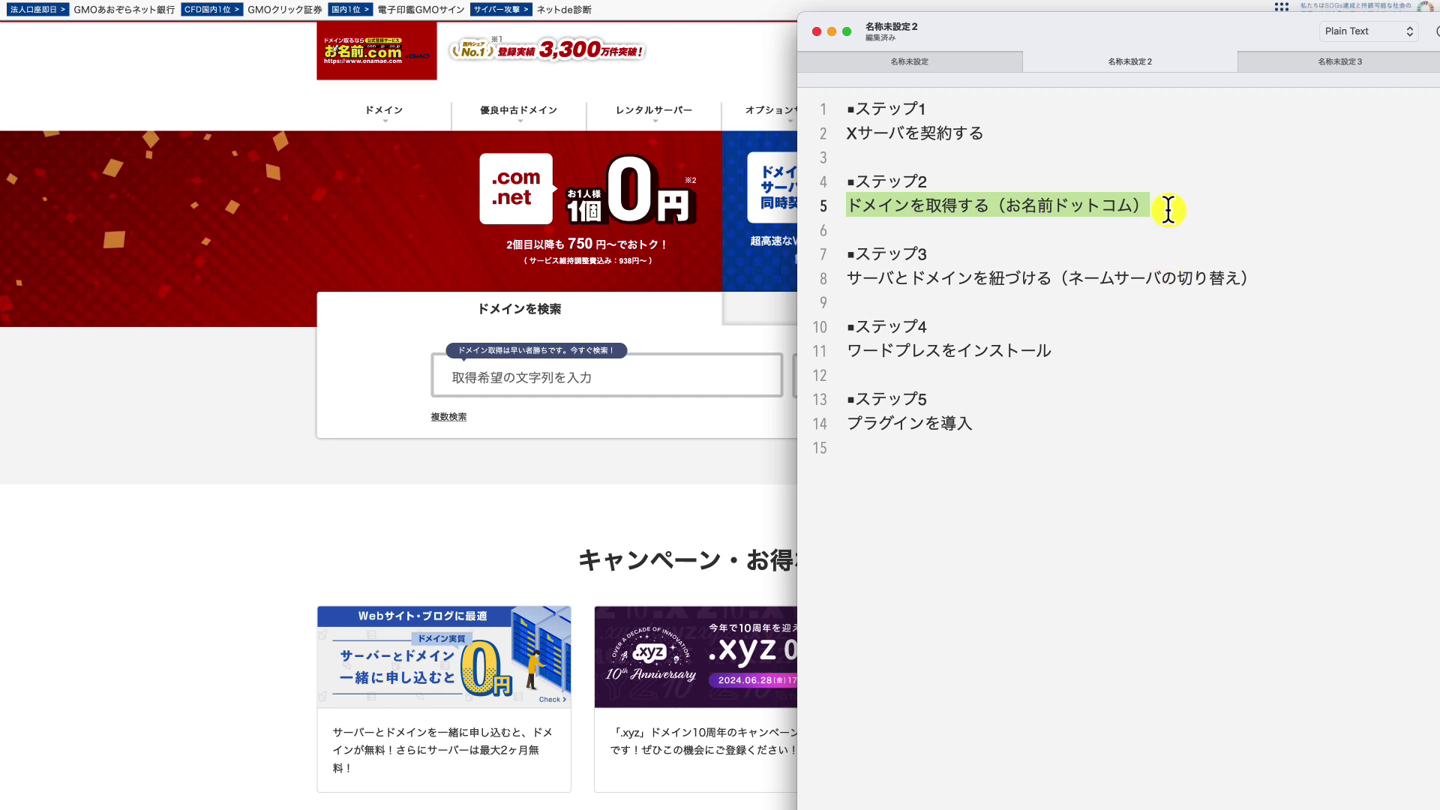
left_click_drag(1289, 274, 828, 276)
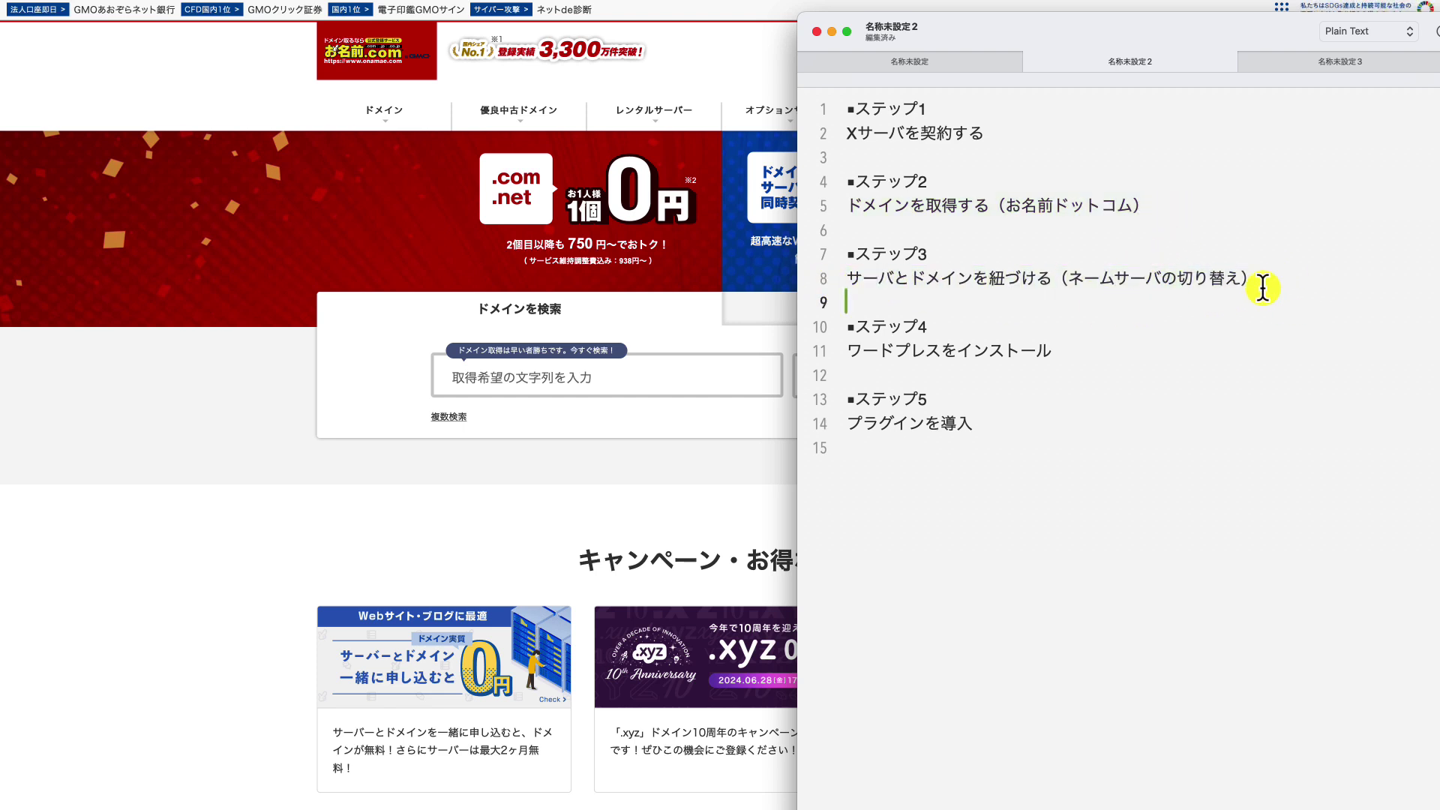
left_click_drag(1263, 283, 829, 267)
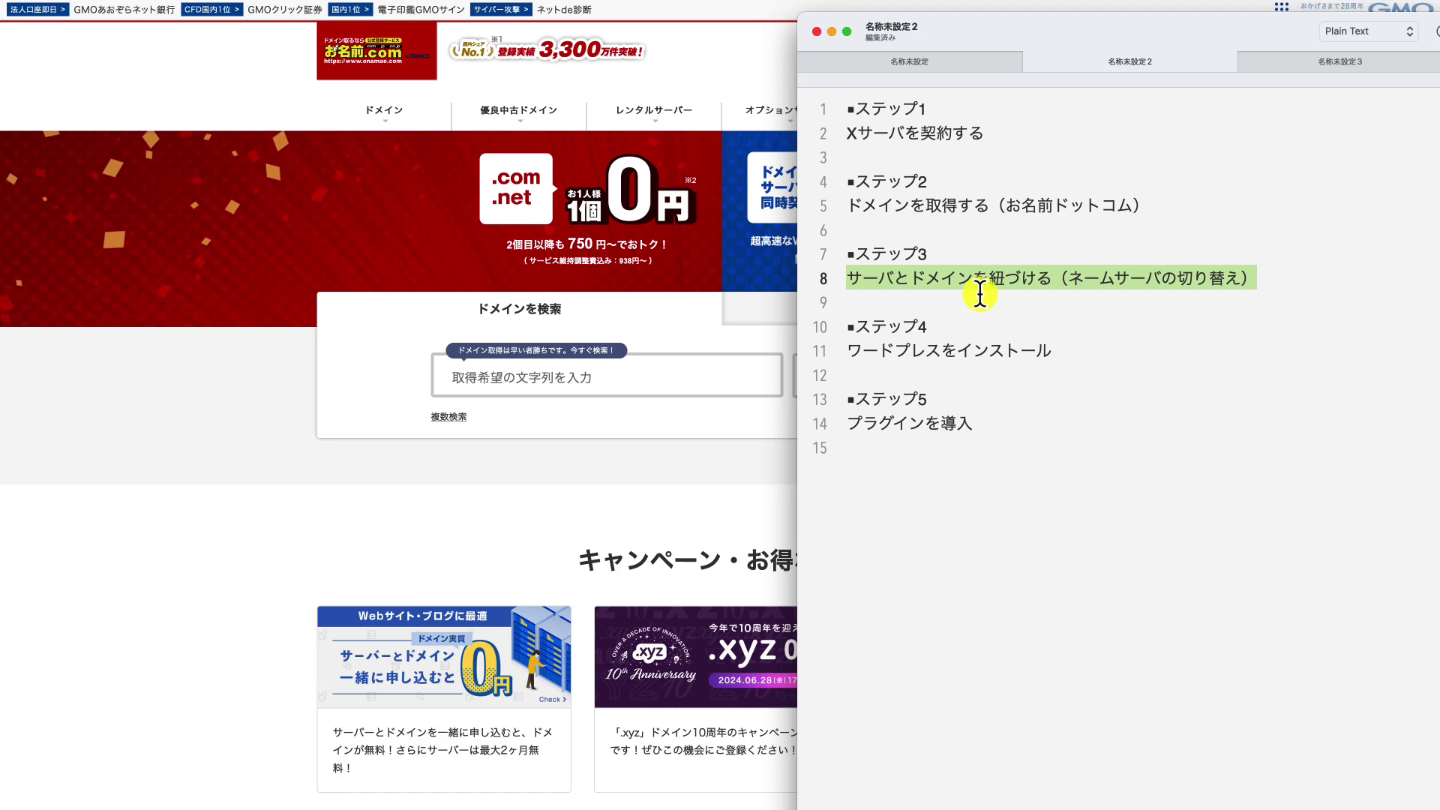
left_click_drag(1170, 222, 772, 218)
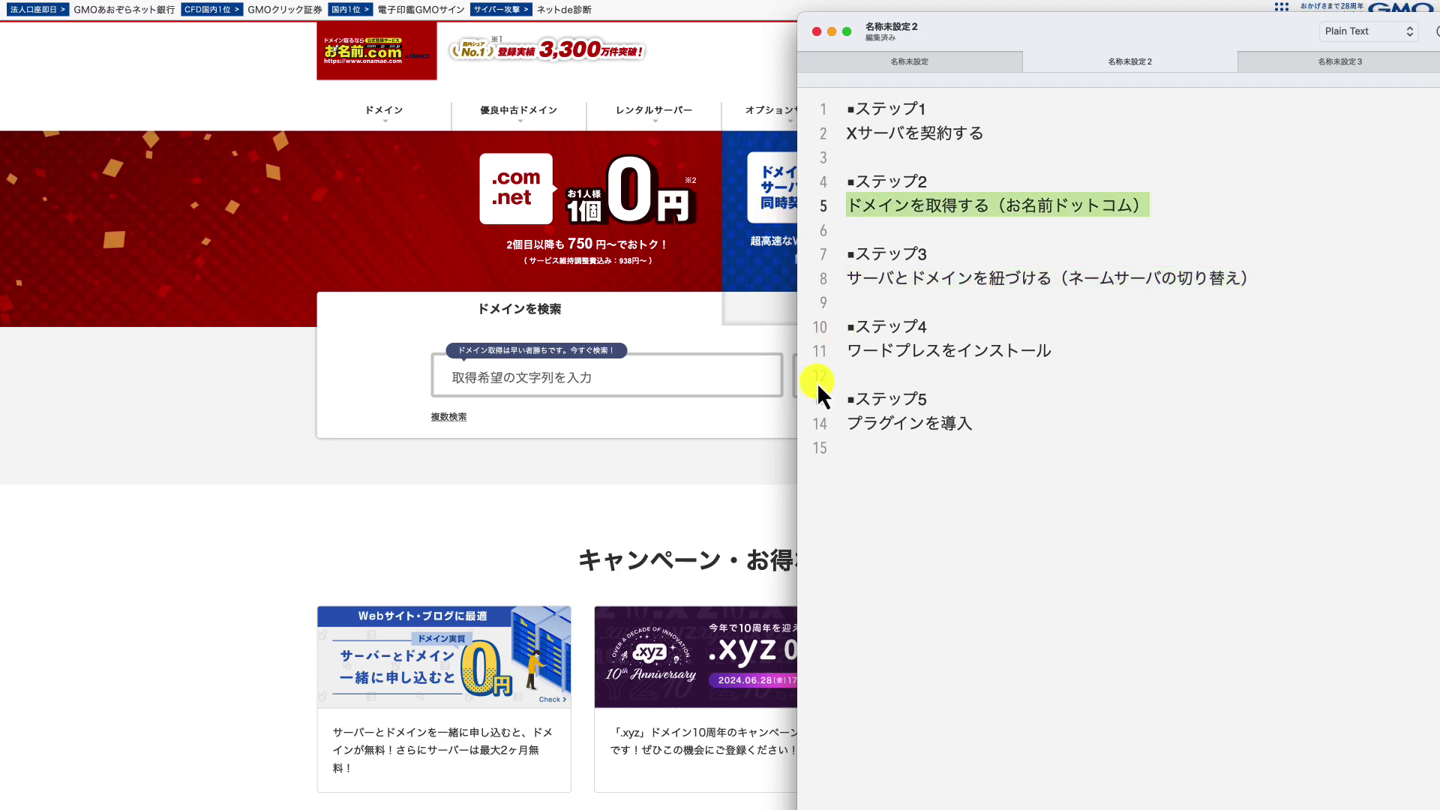
Switch to the お名前.com browser page and examine the registration, renewal and transfer fees in the domain price list.
left_click(359, 434)
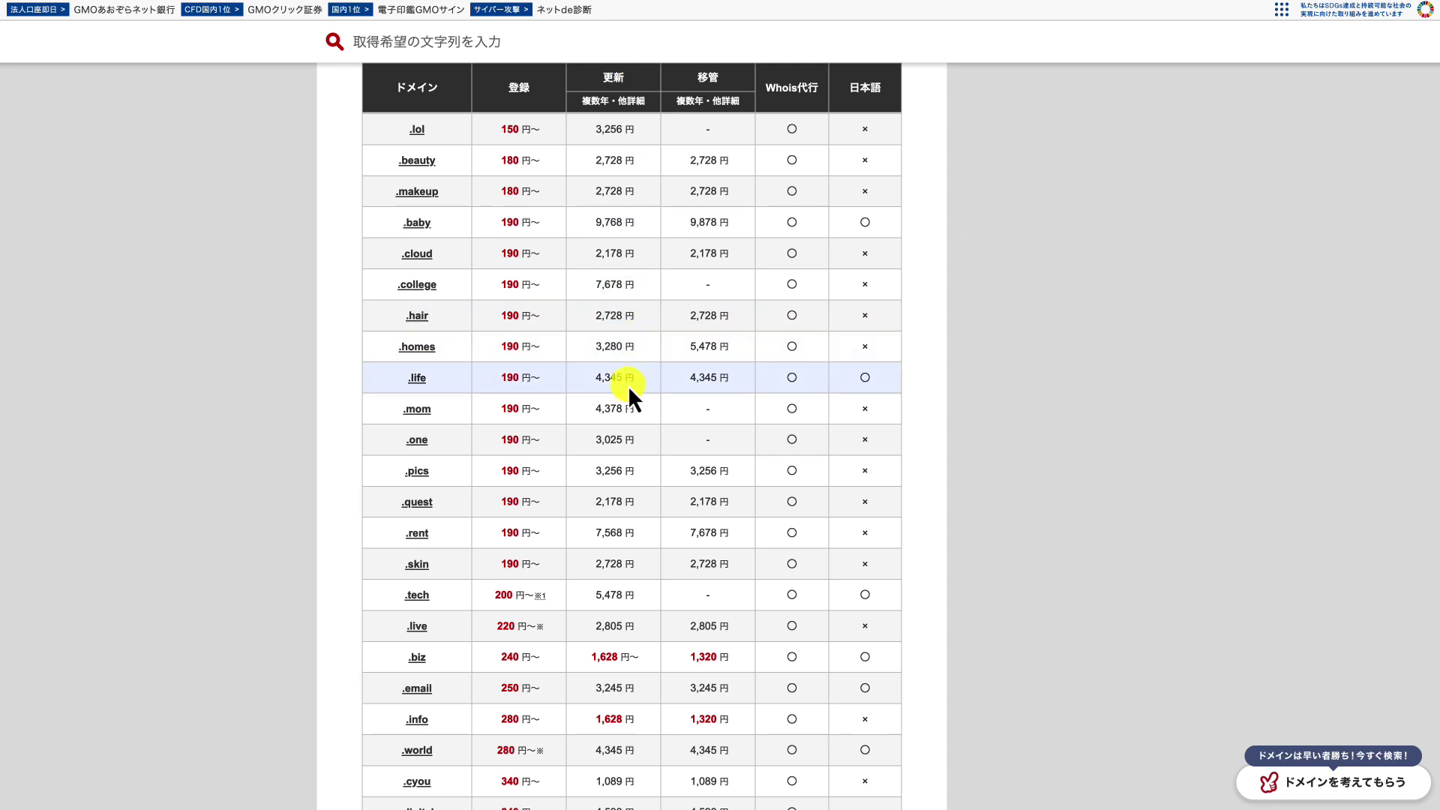
scroll(627, 390, "down", 2)
scroll(626, 398, "down", 3)
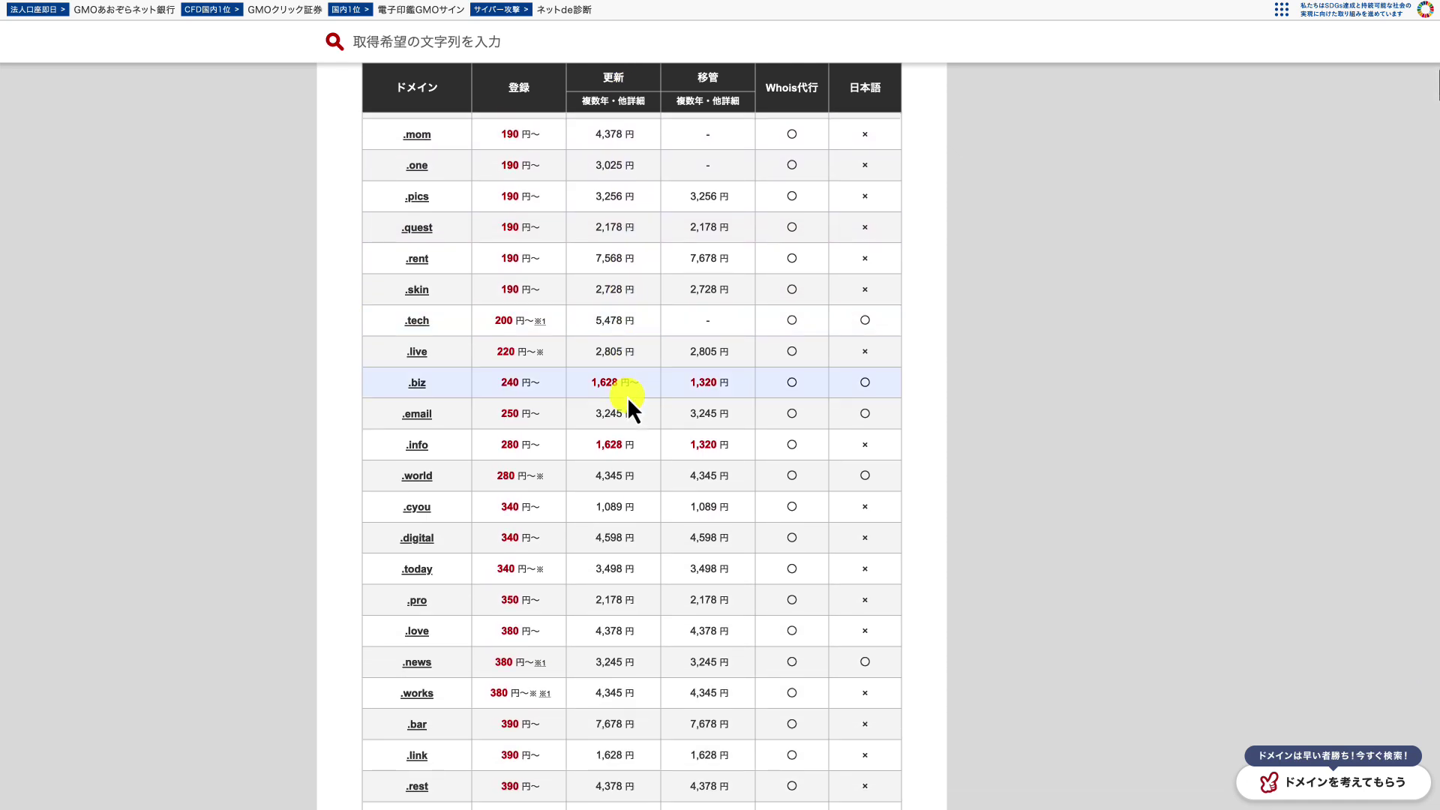
scroll(627, 398, "up", 10)
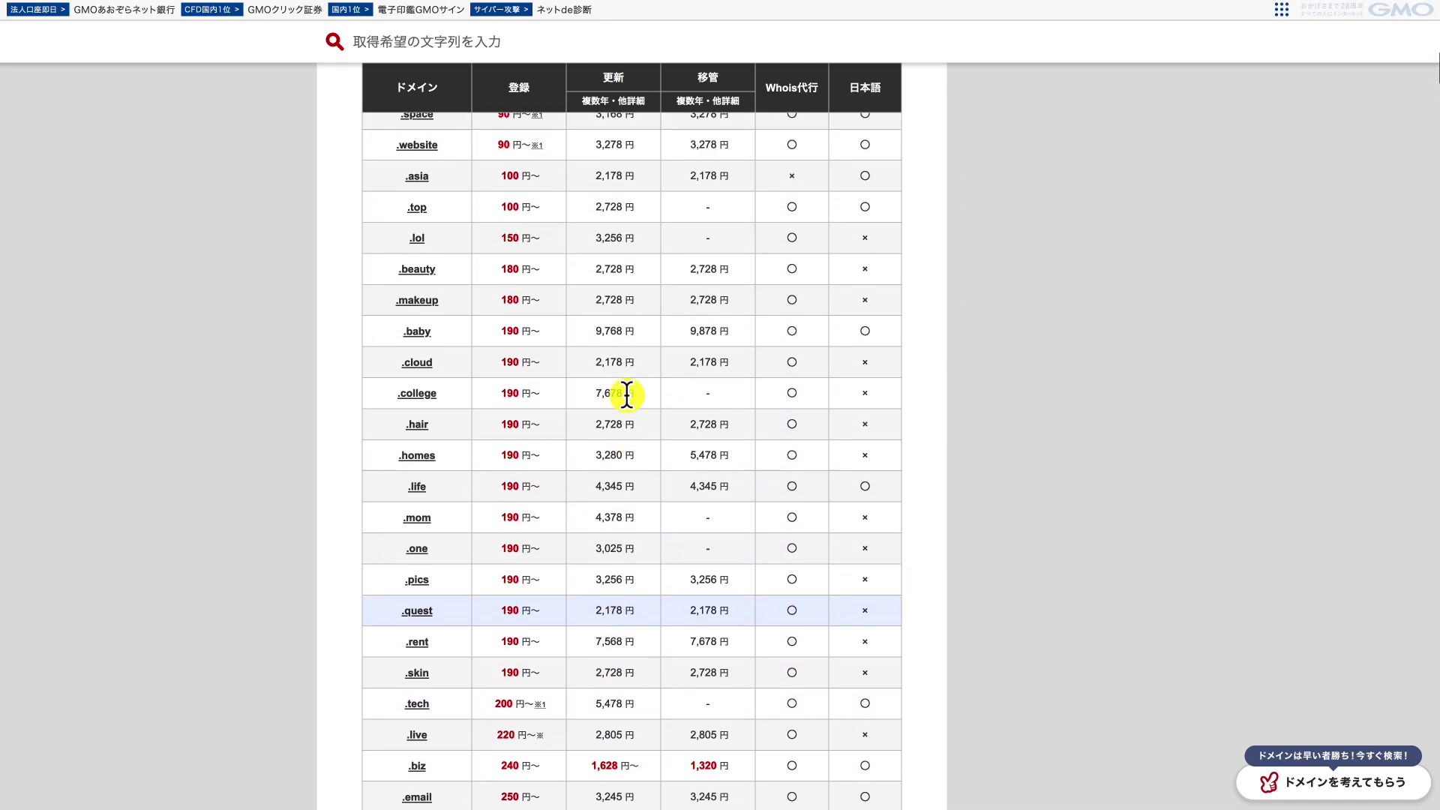
scroll(618, 393, "up", 3)
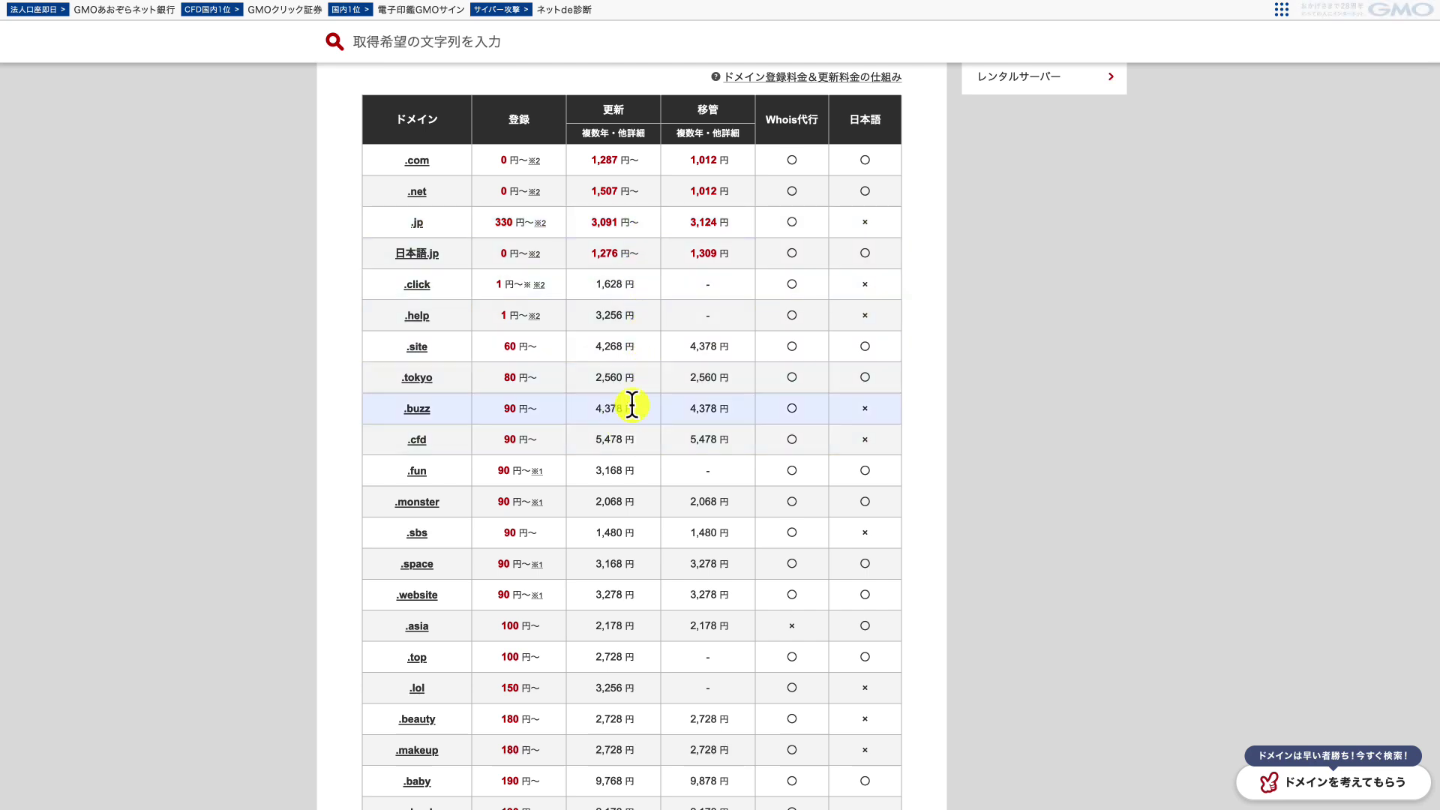
scroll(624, 432, "down", 4)
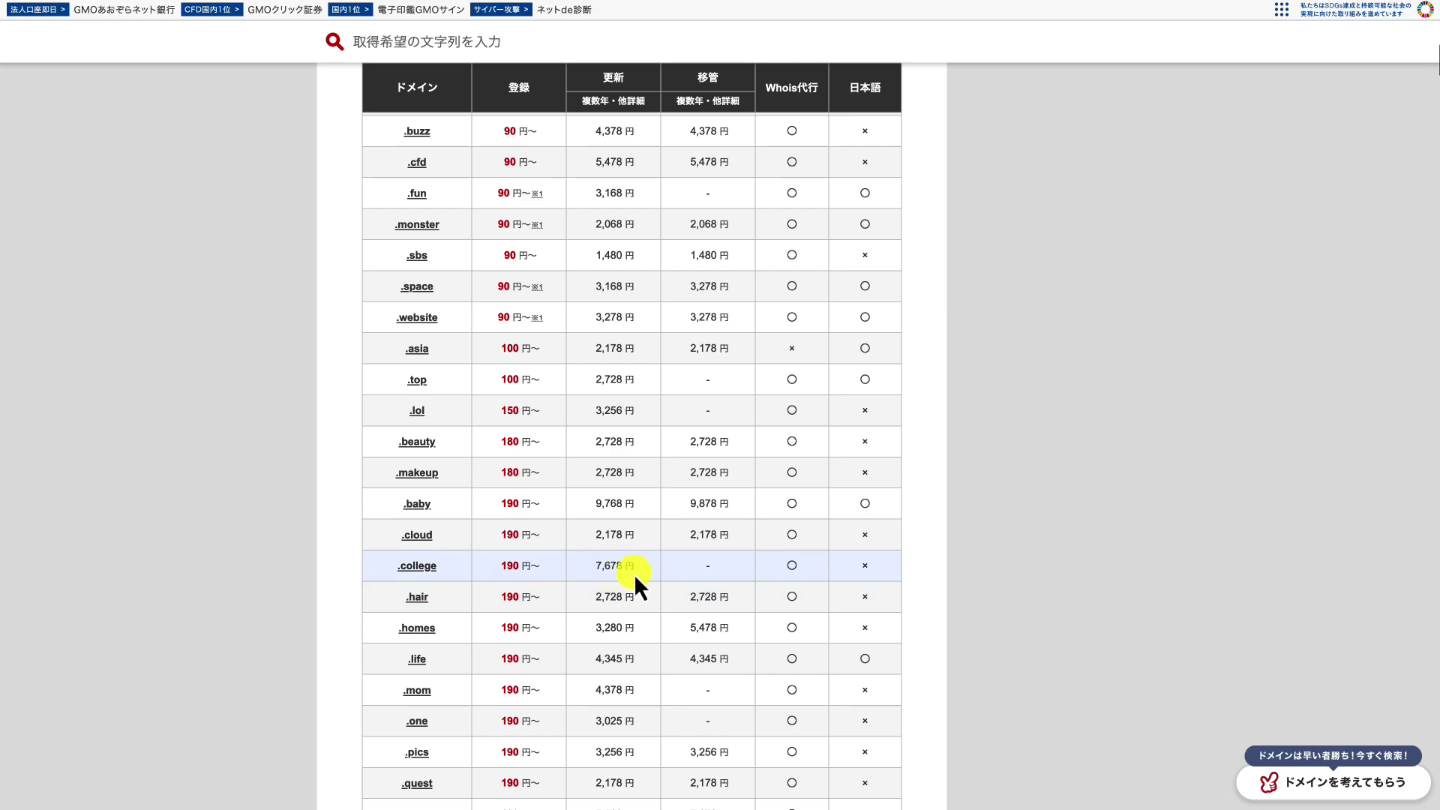
scroll(634, 577, "down", 15)
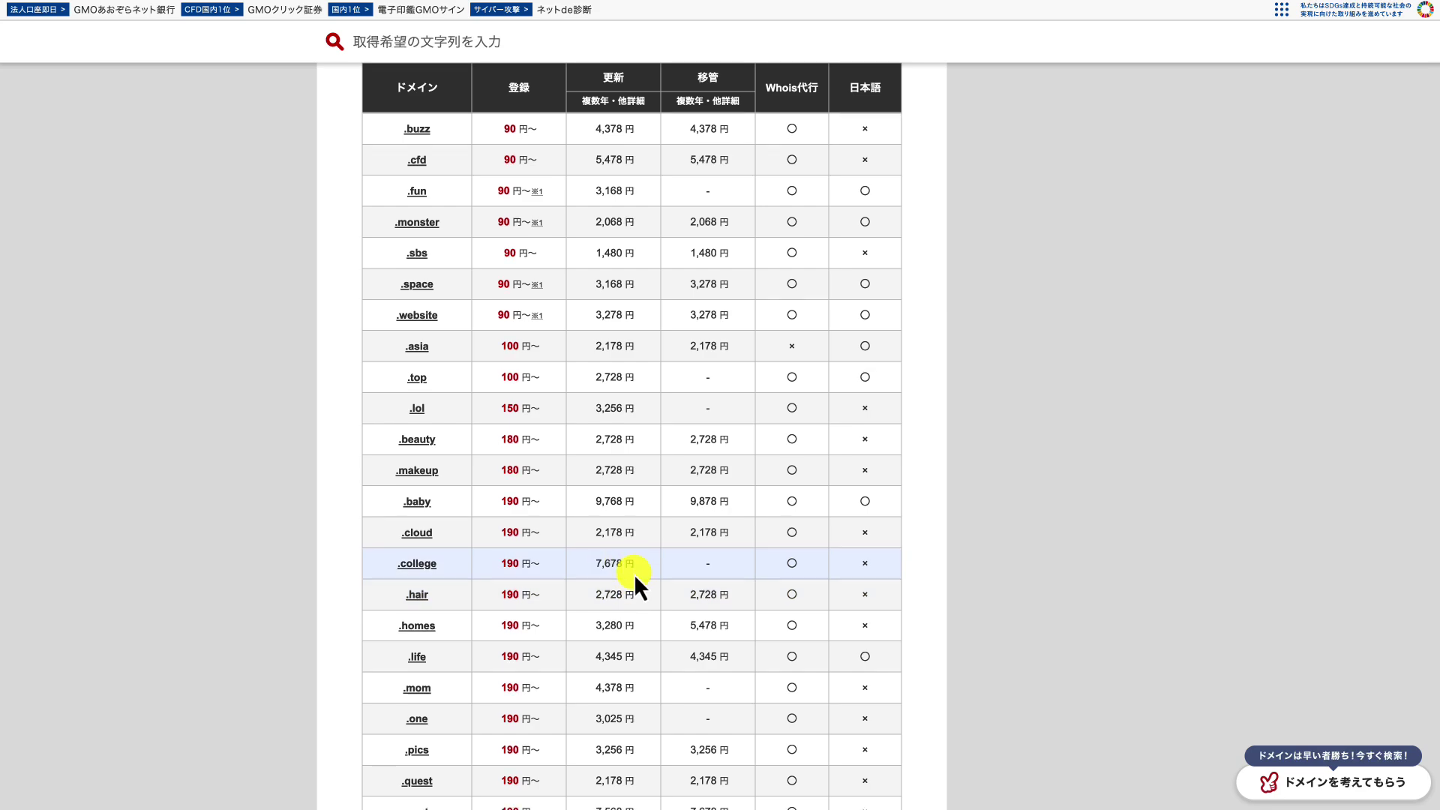
scroll(633, 574, "down", 15)
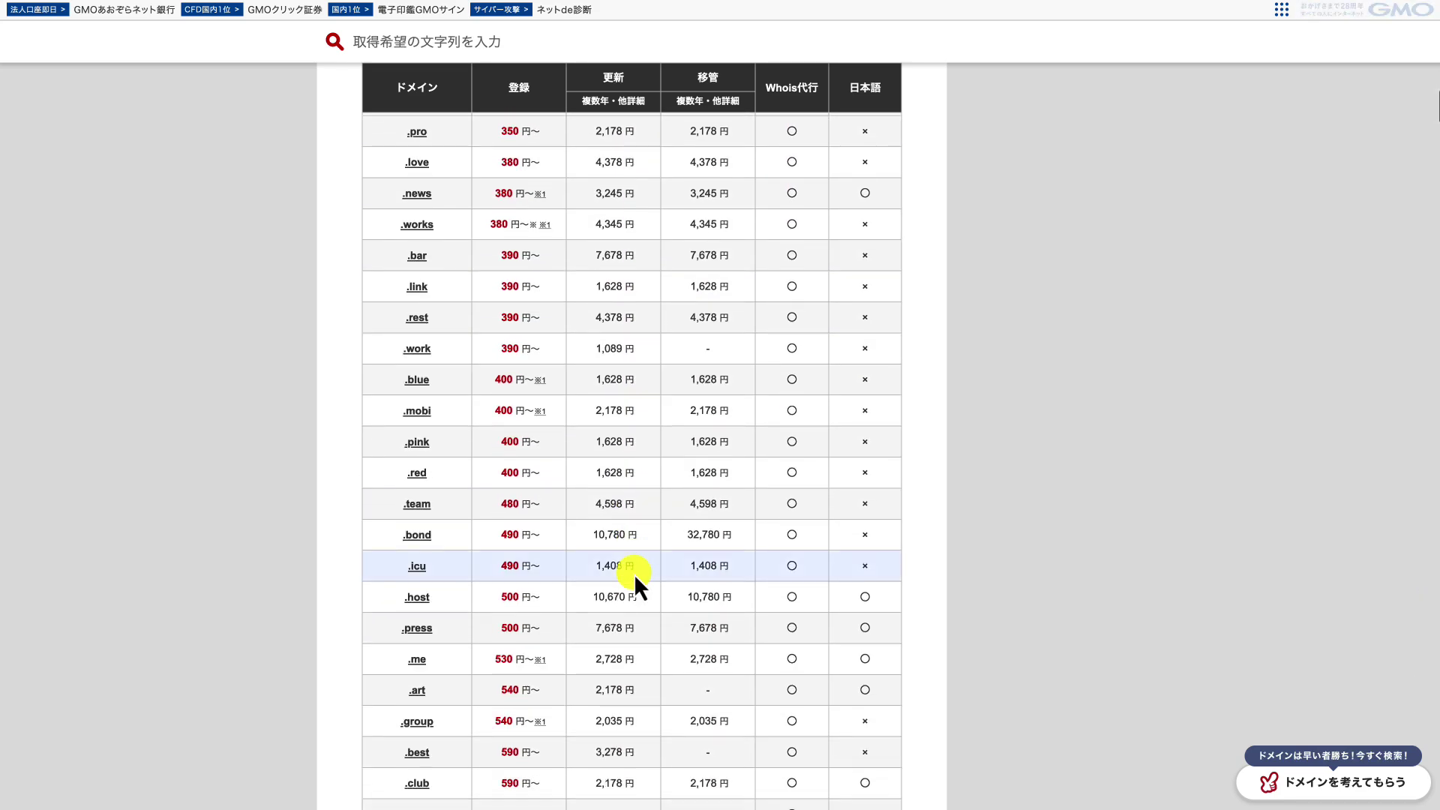
scroll(633, 575, "down", 15)
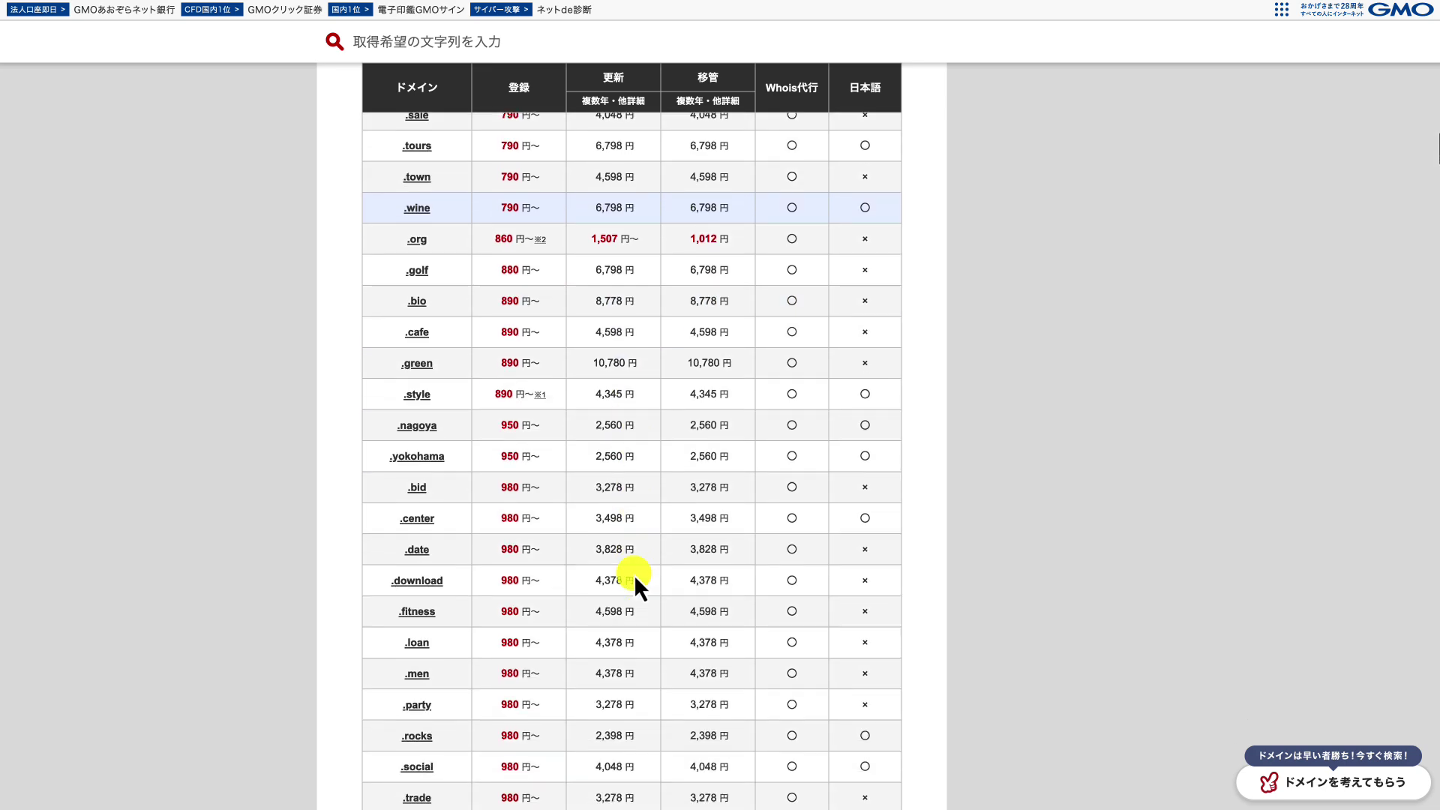
scroll(633, 574, "down", 1)
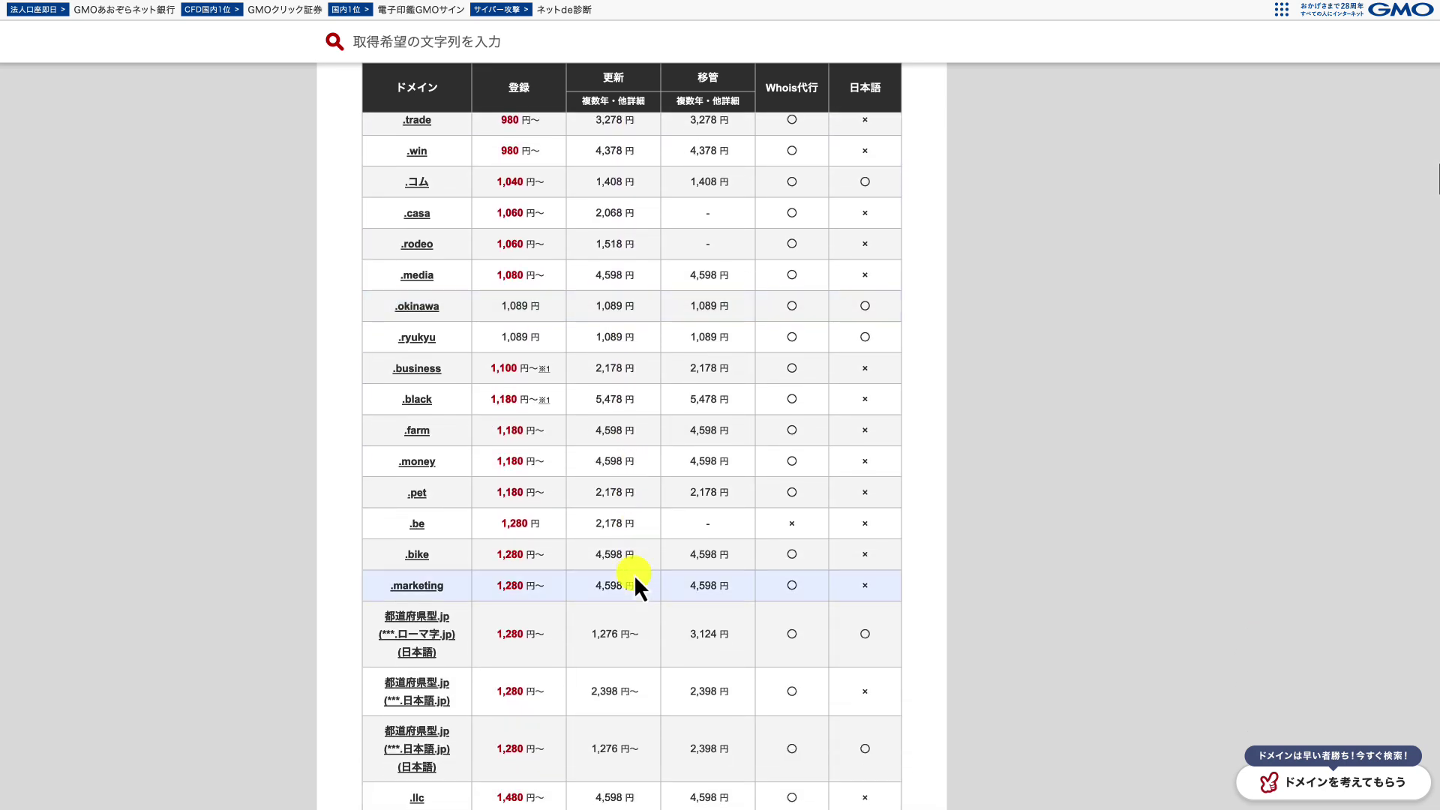
scroll(633, 574, "down", 8)
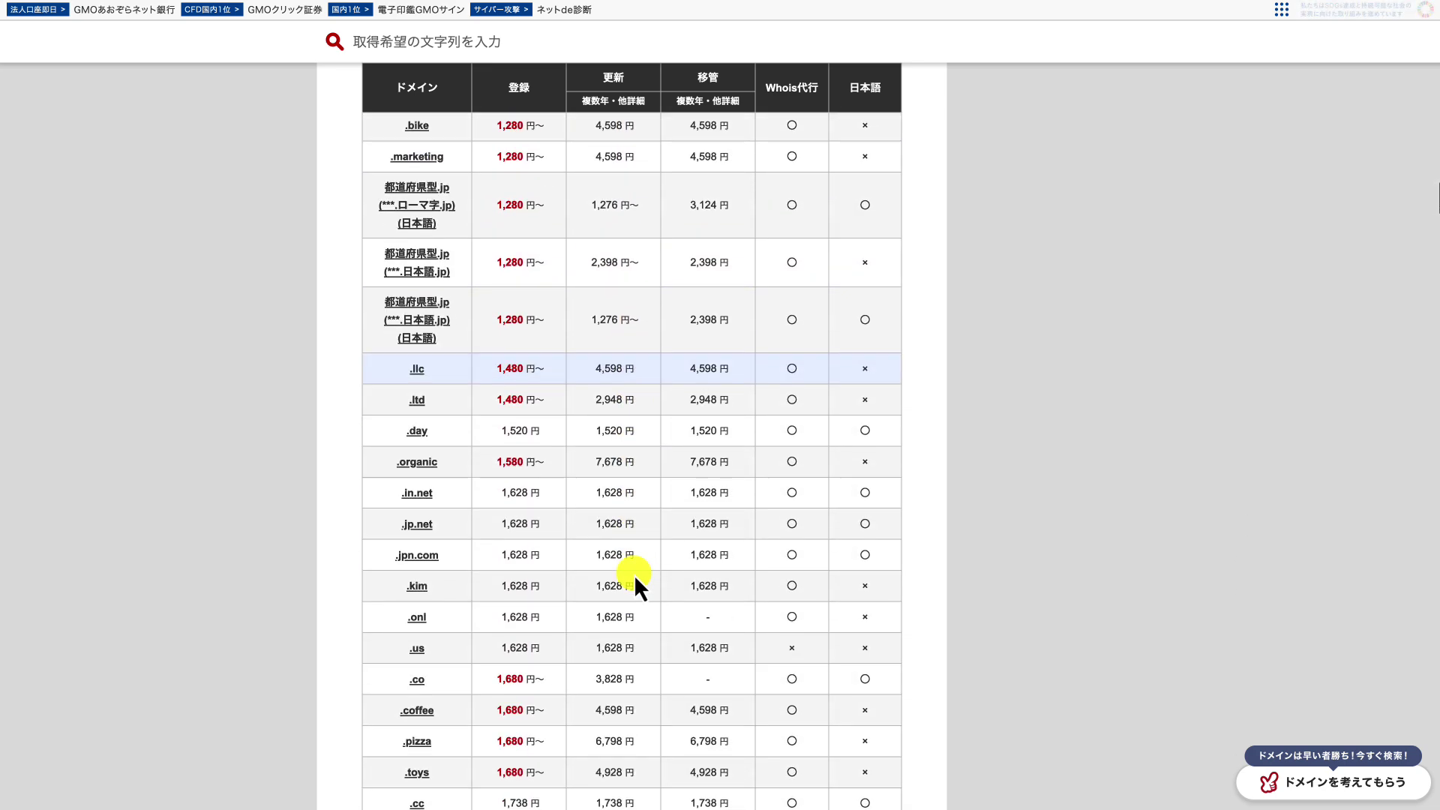
scroll(633, 575, "up", 20)
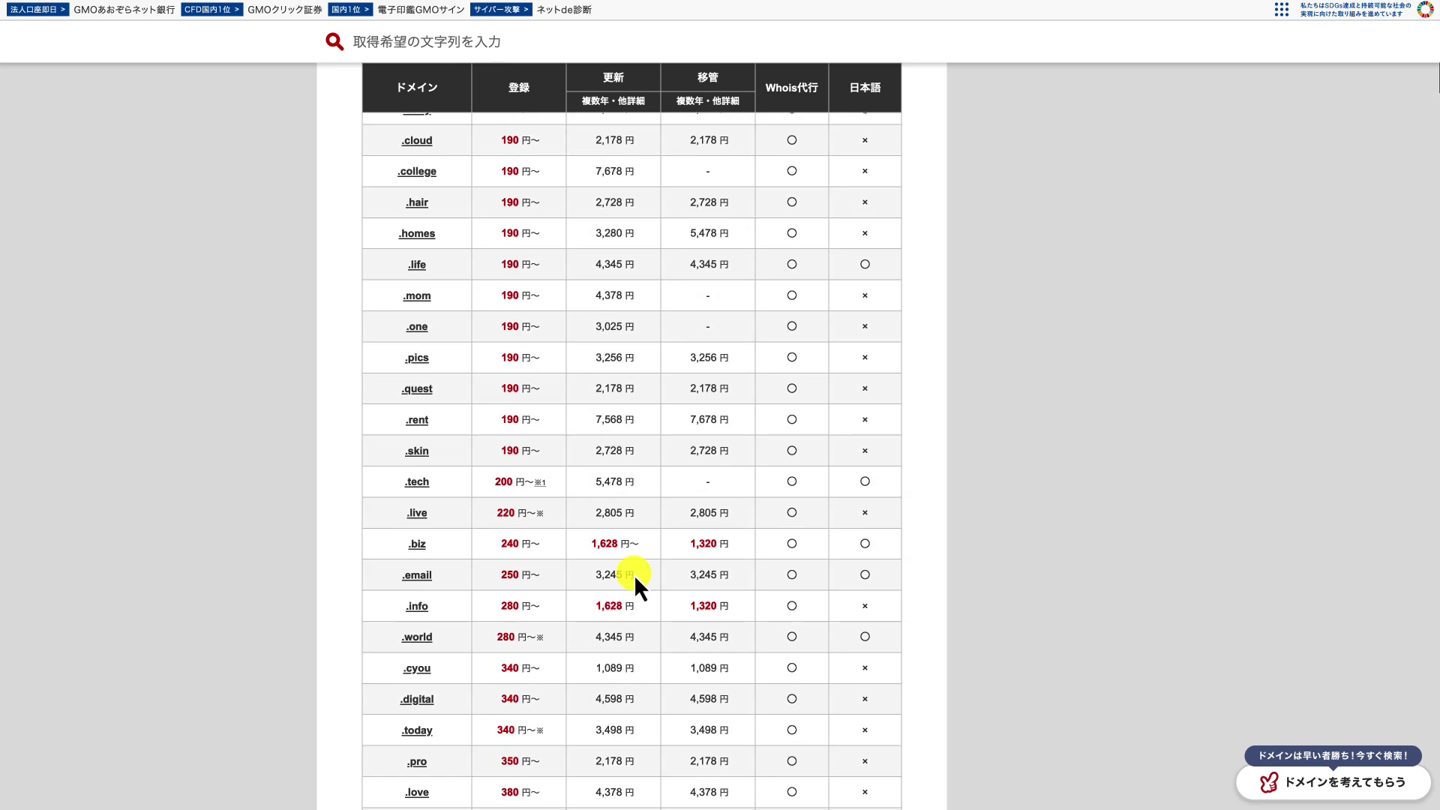
scroll(622, 508, "up", 4)
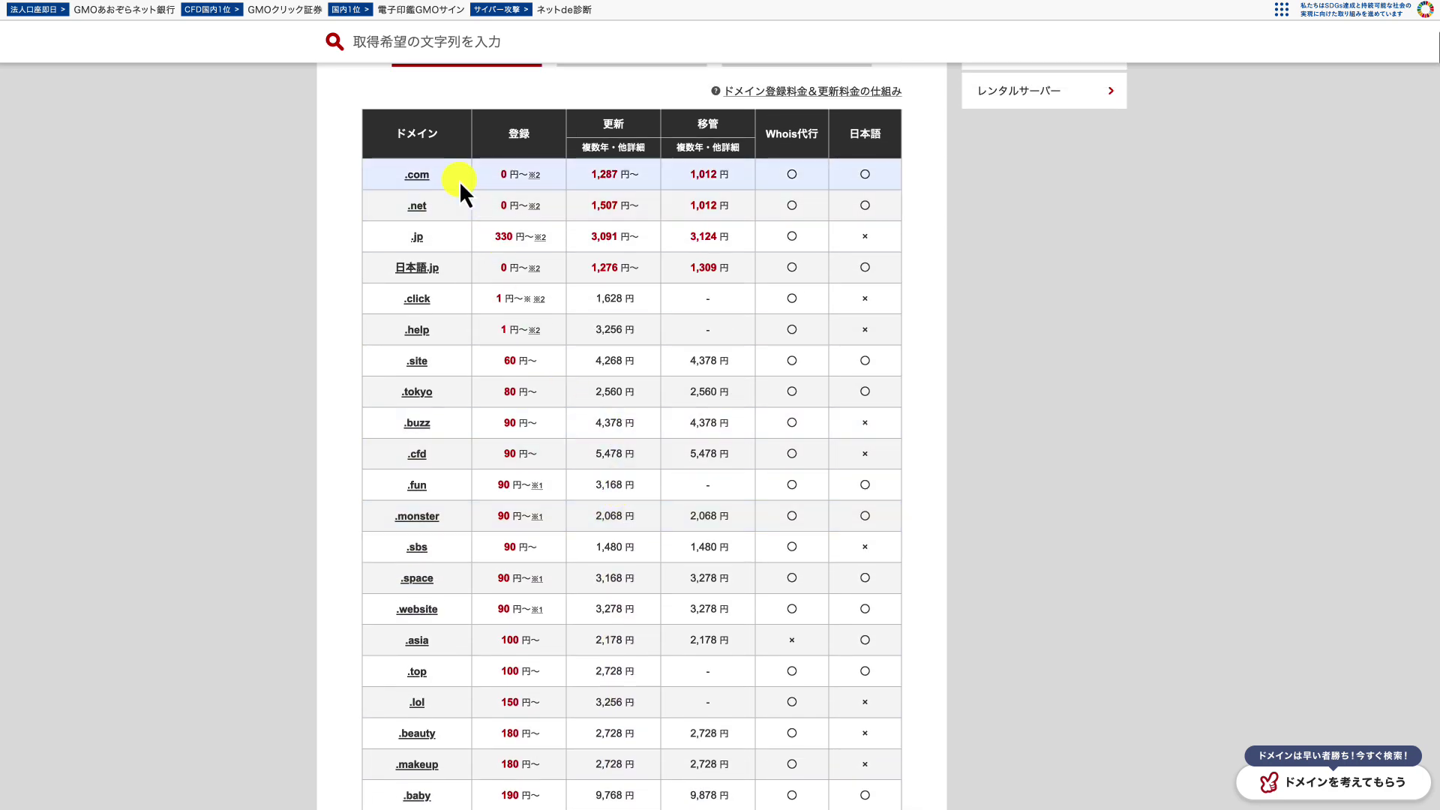
Highlight the .com entry in the domain price list and look through the fees of the other domain endings for comparison.
double_click(405, 177)
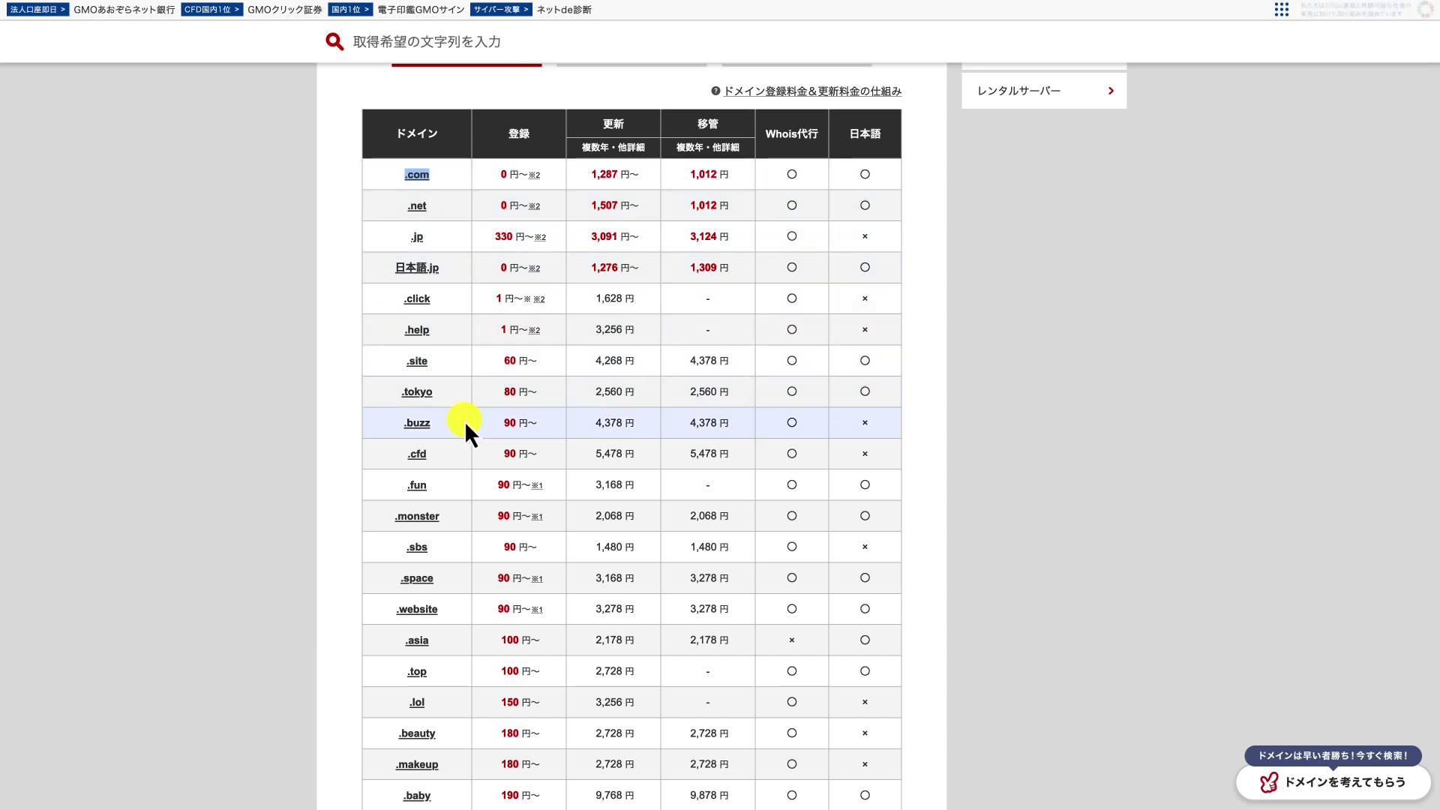
scroll(464, 417, "down", 4)
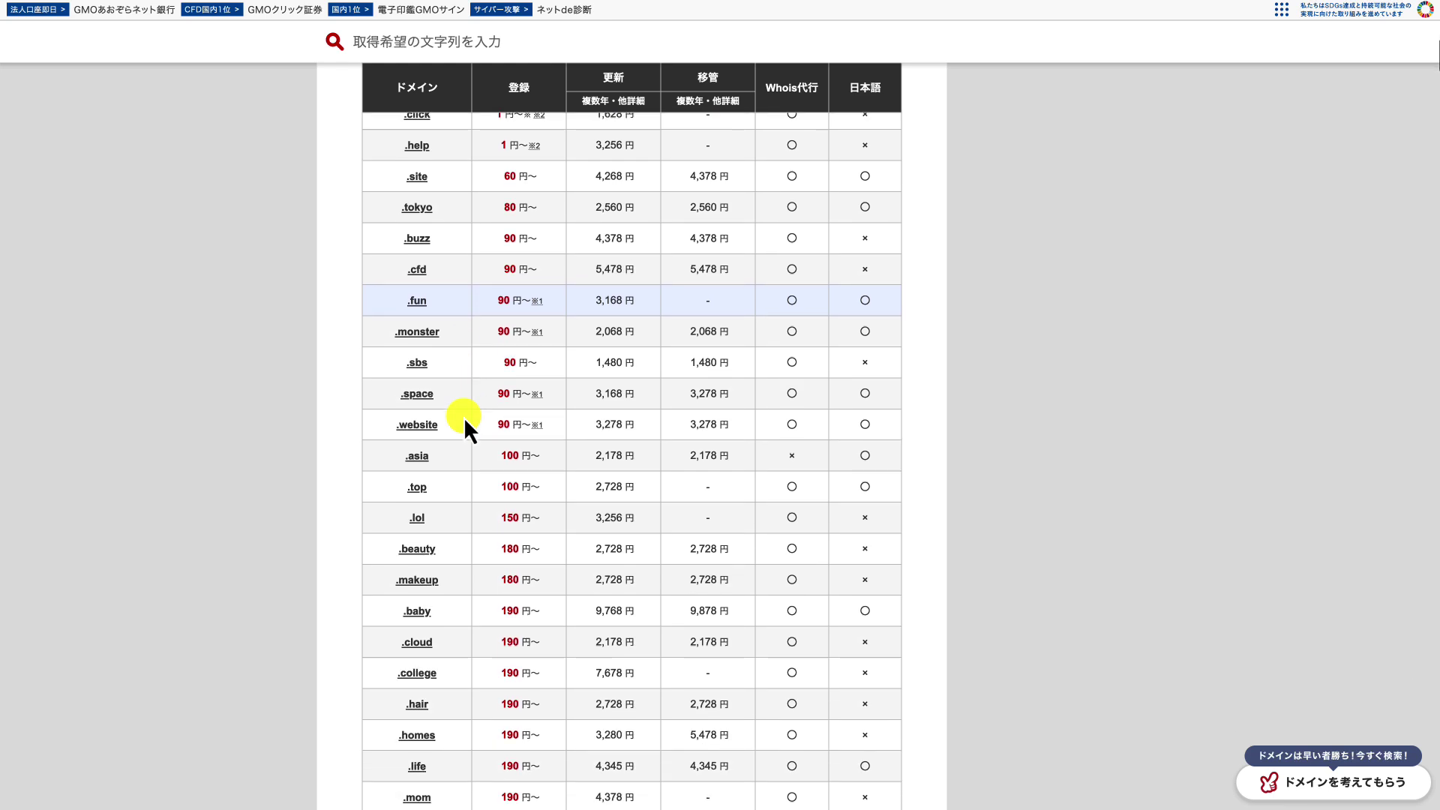
scroll(464, 421, "down", 9)
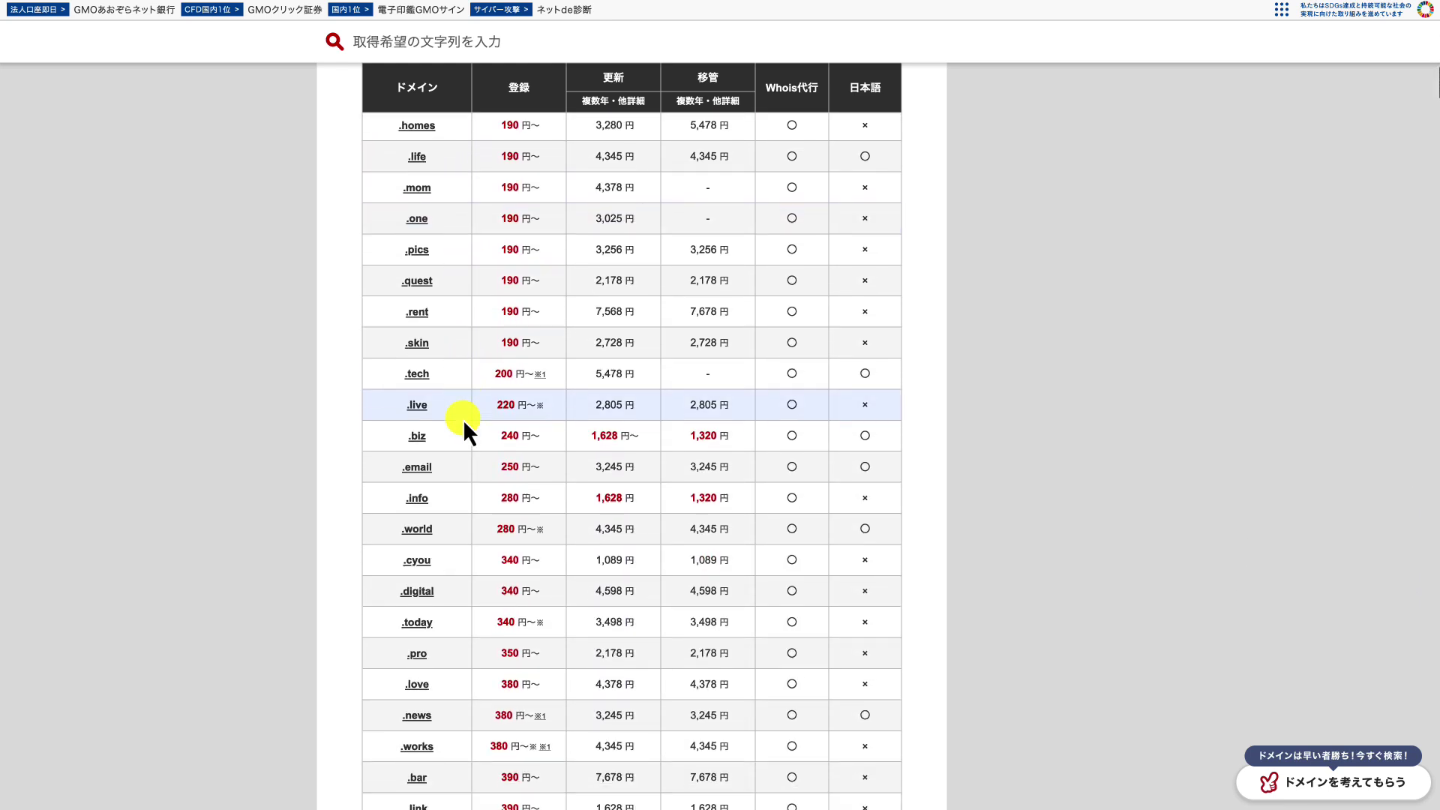
scroll(462, 420, "down", 9)
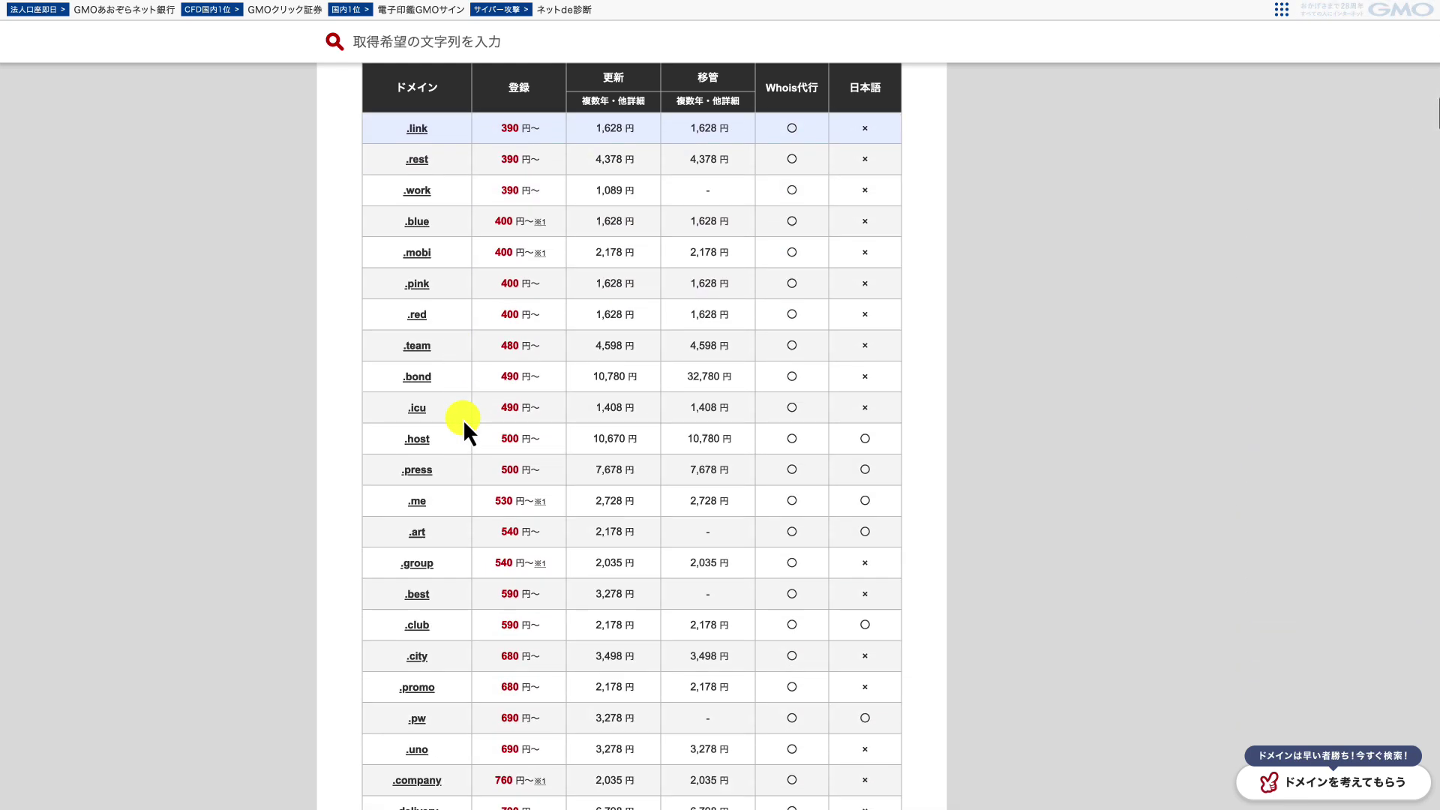
scroll(462, 420, "down", 11)
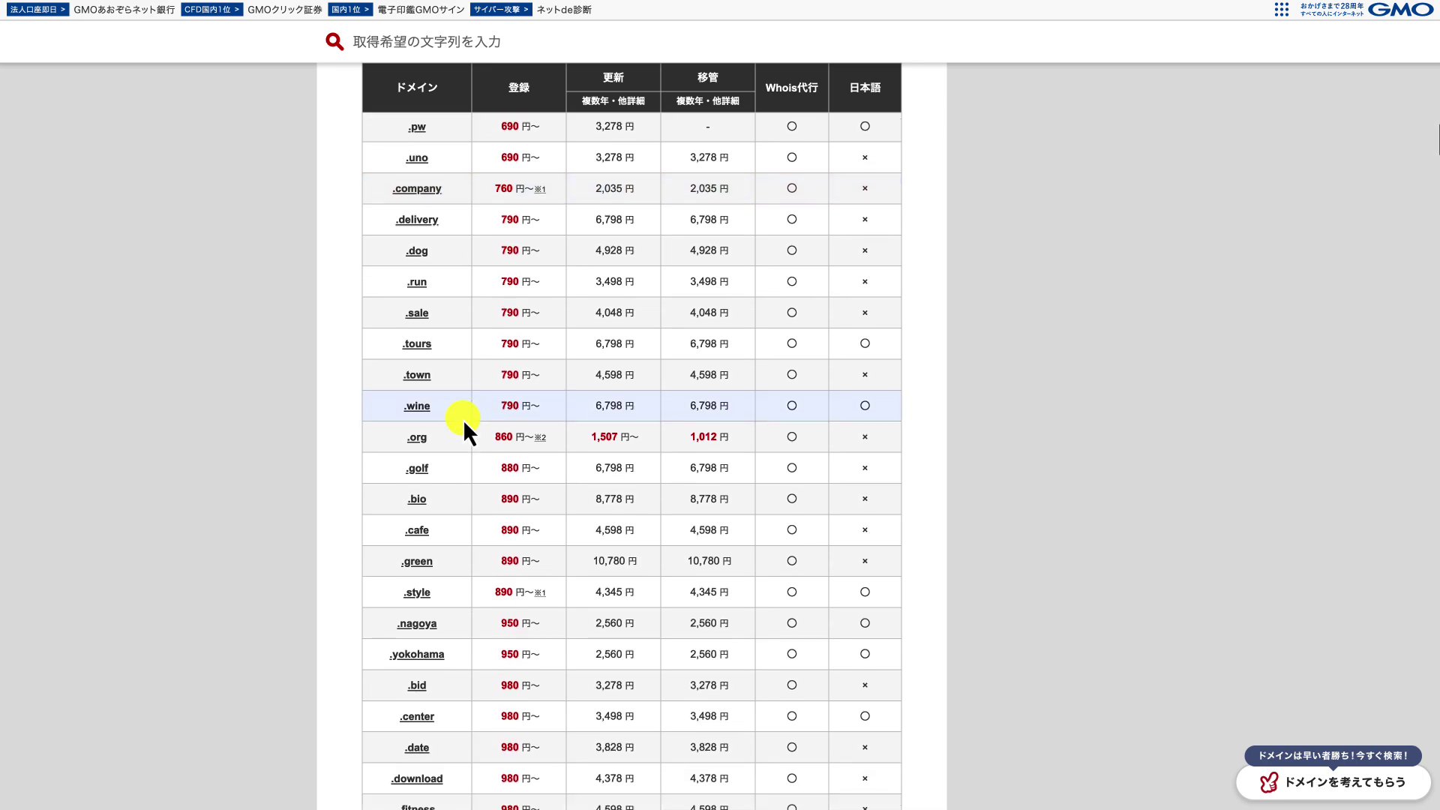
scroll(462, 420, "down", 9)
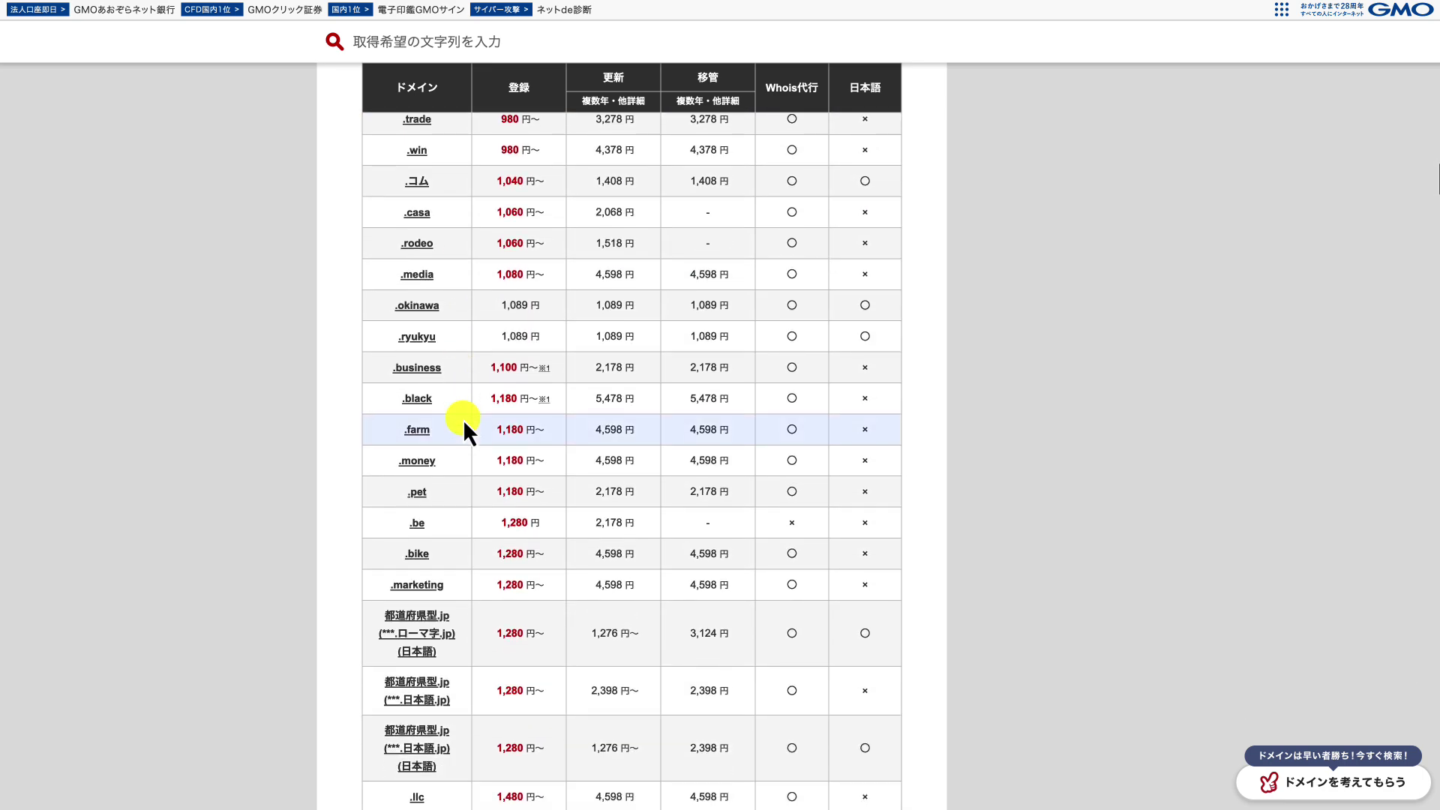
scroll(636, 611, "down", 7)
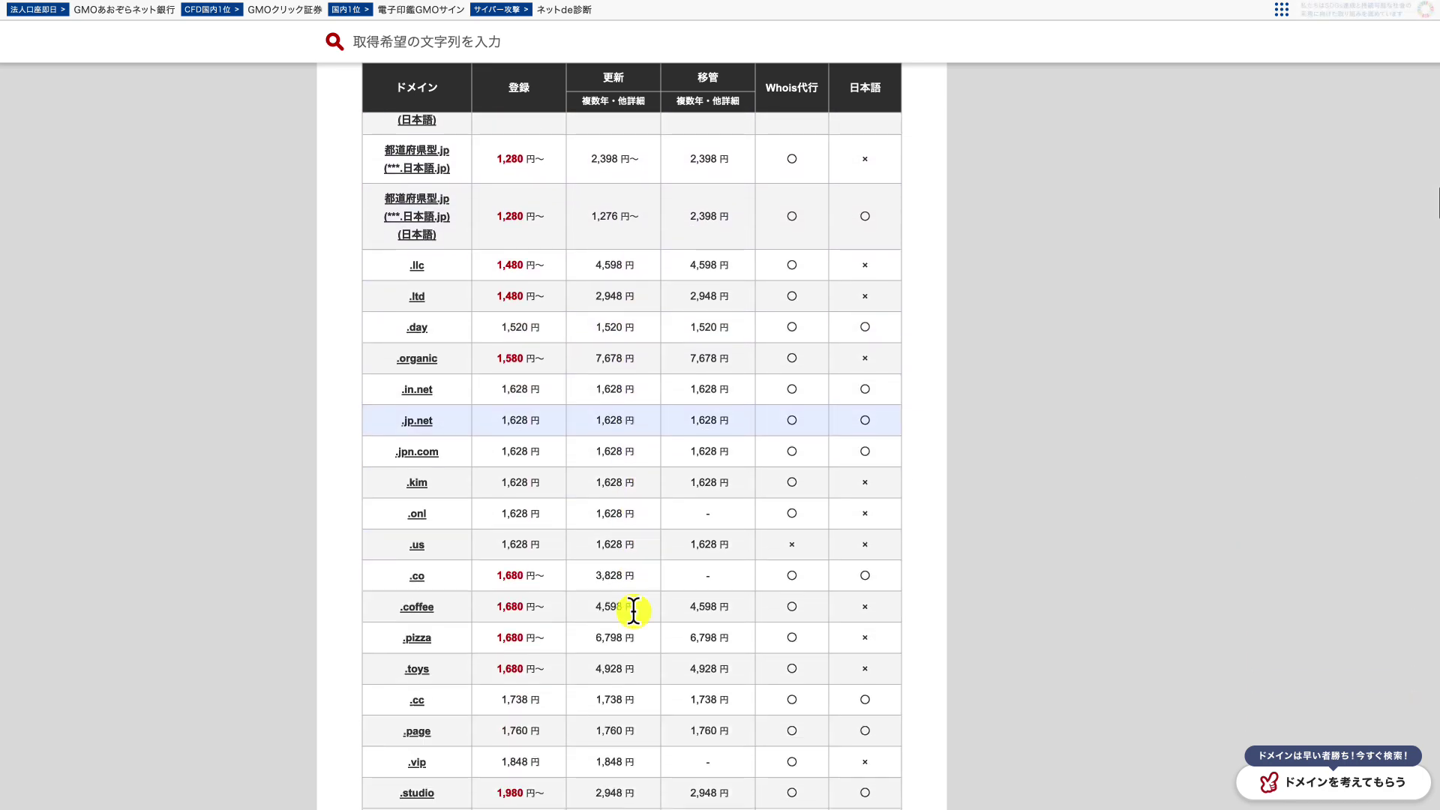
scroll(451, 343, "down", 9)
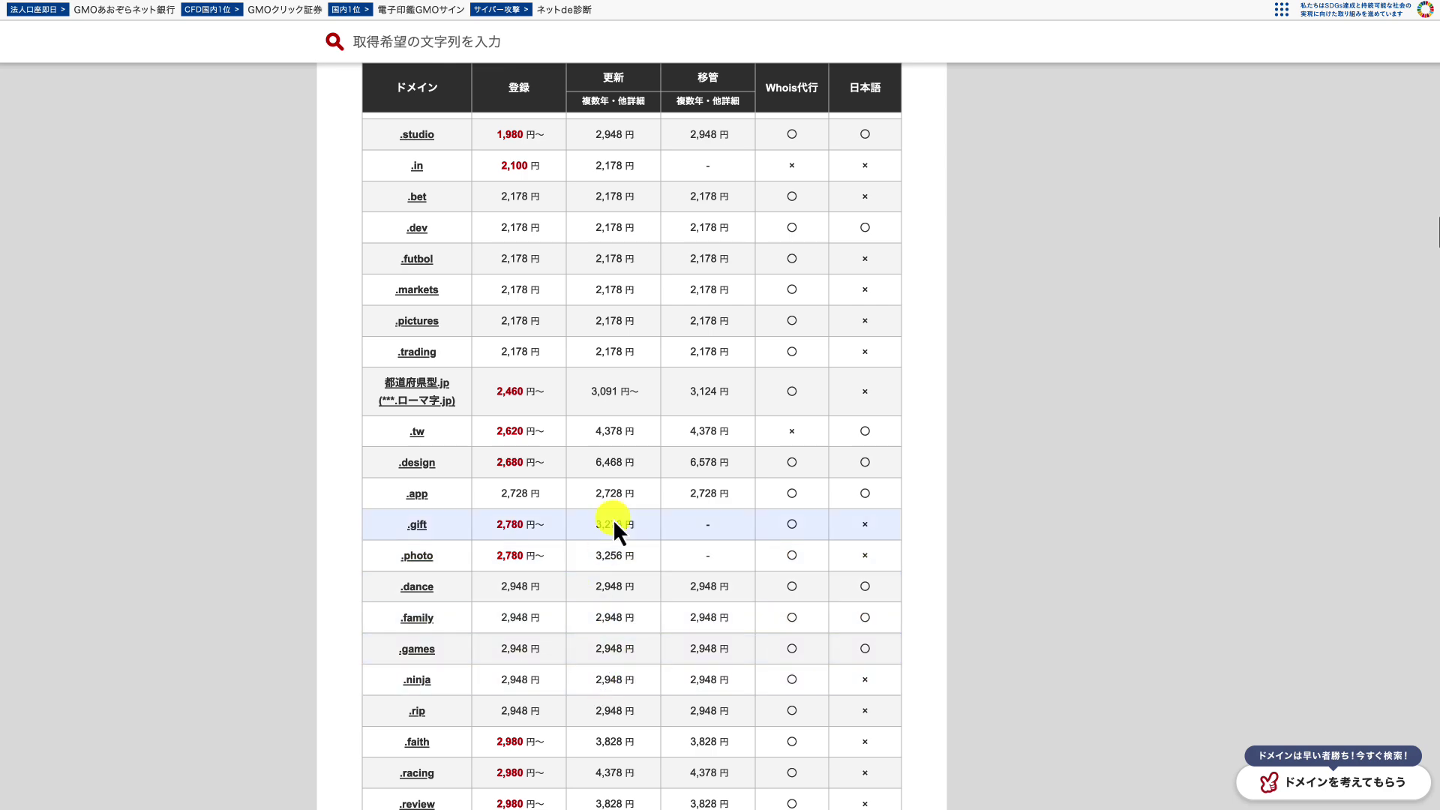
scroll(653, 689, "down", 6)
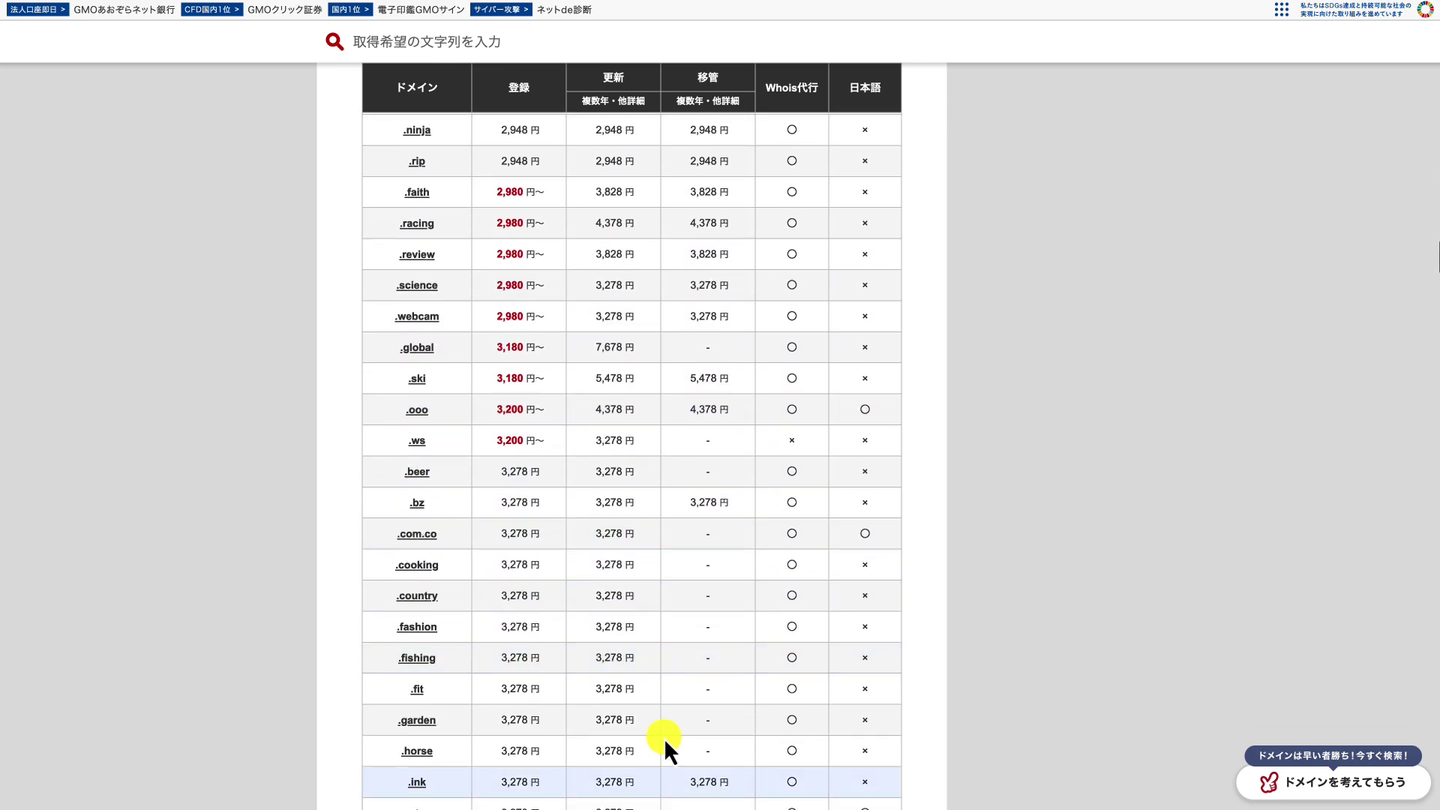
scroll(562, 637, "down", 5)
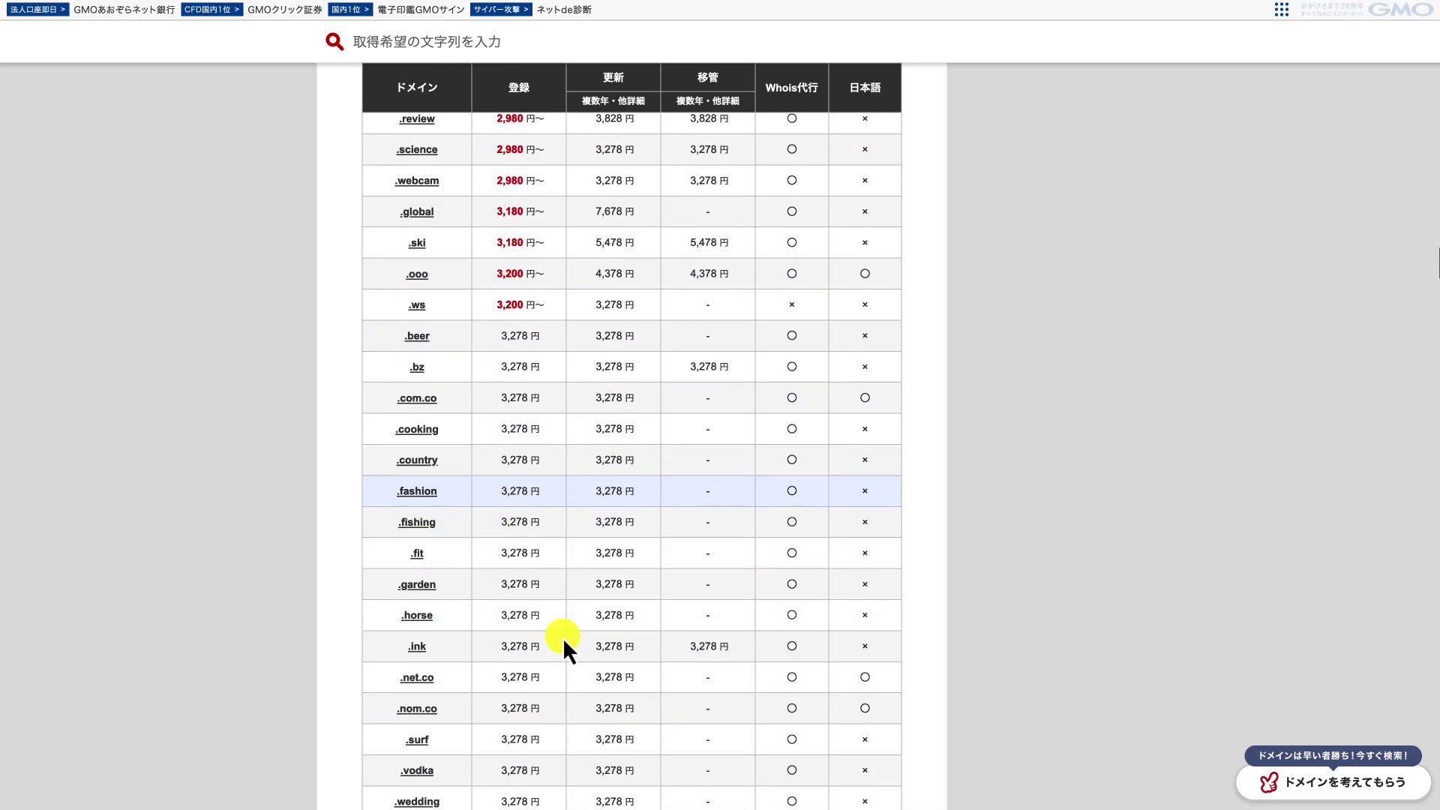
scroll(562, 639, "down", 8)
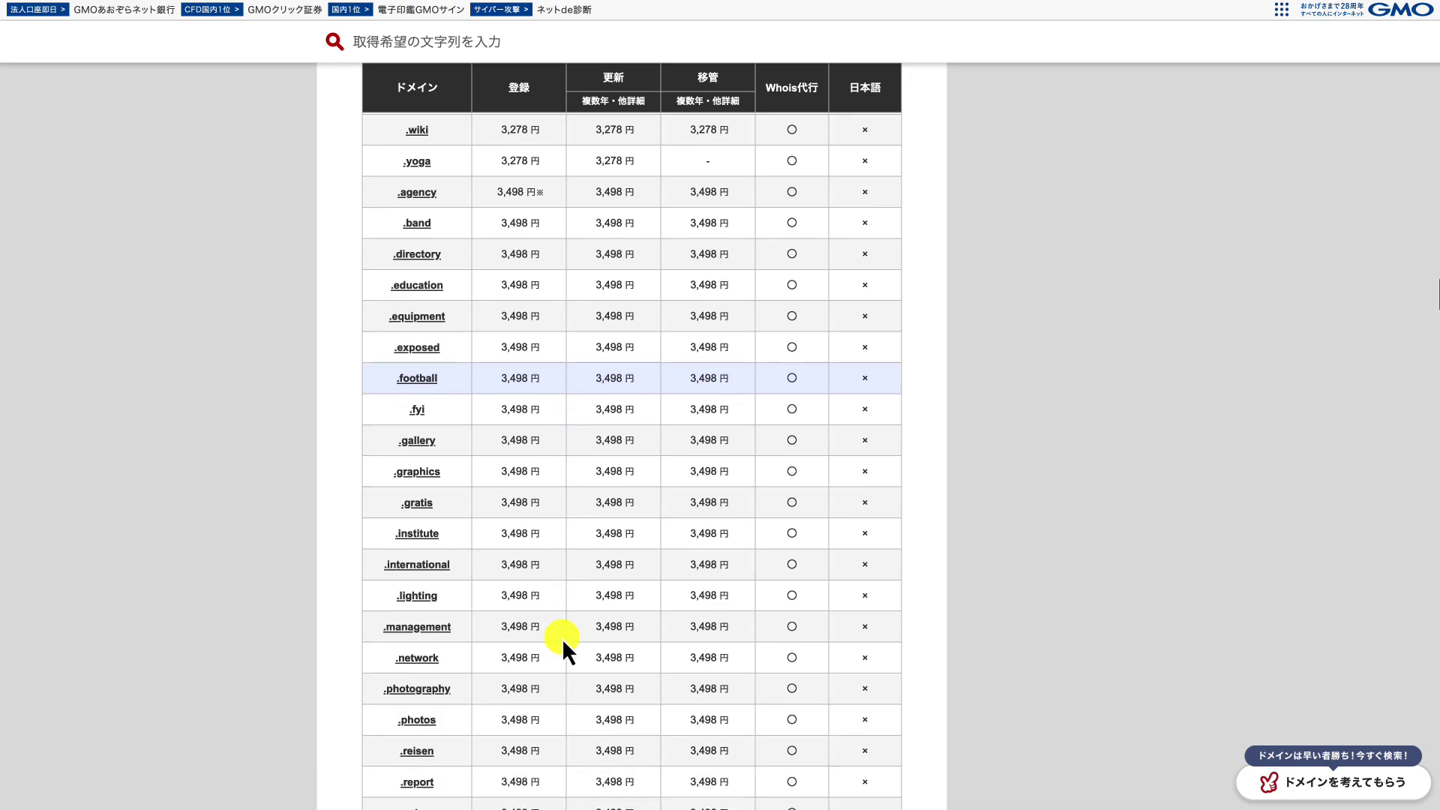
scroll(561, 638, "up", 20)
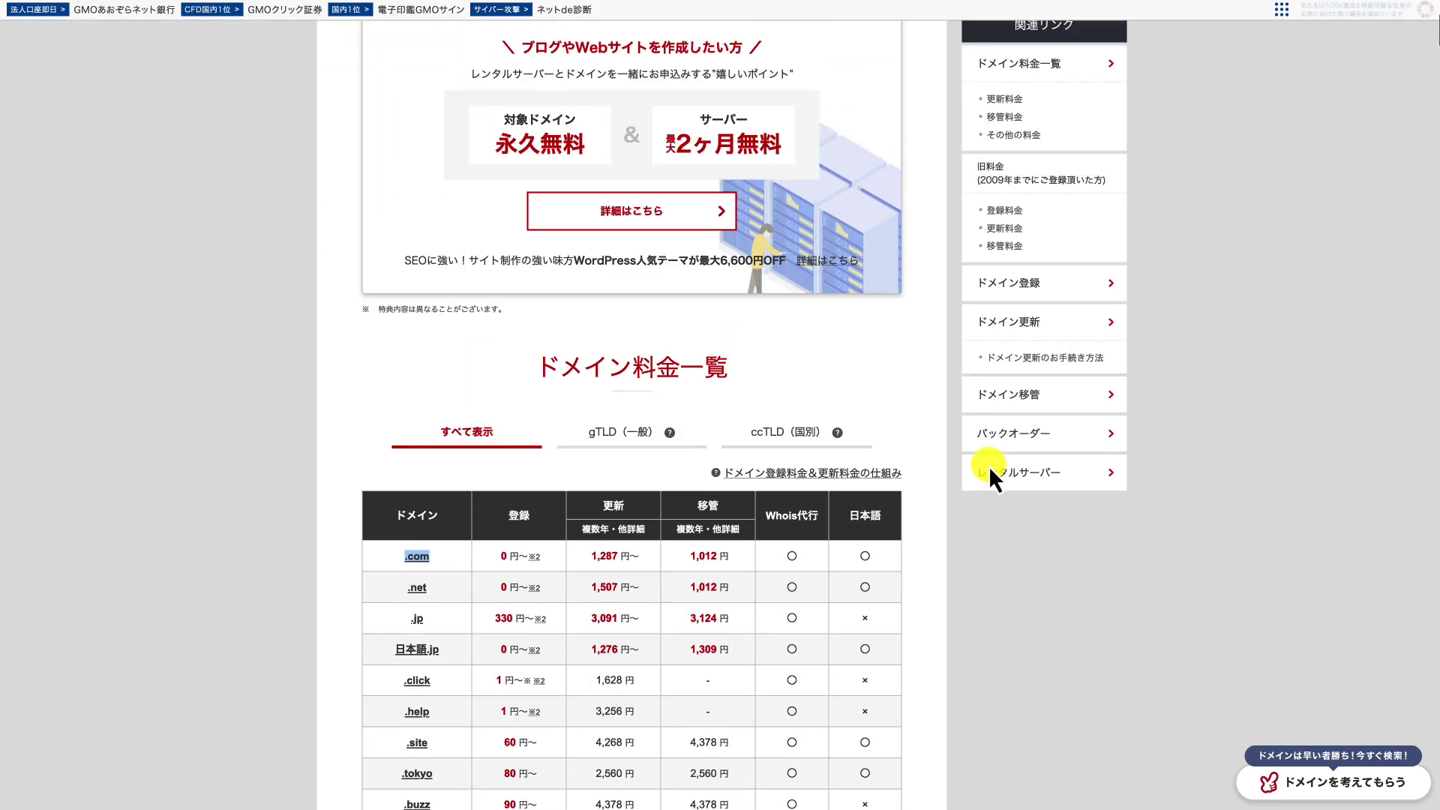
scroll(767, 624, "down", 2)
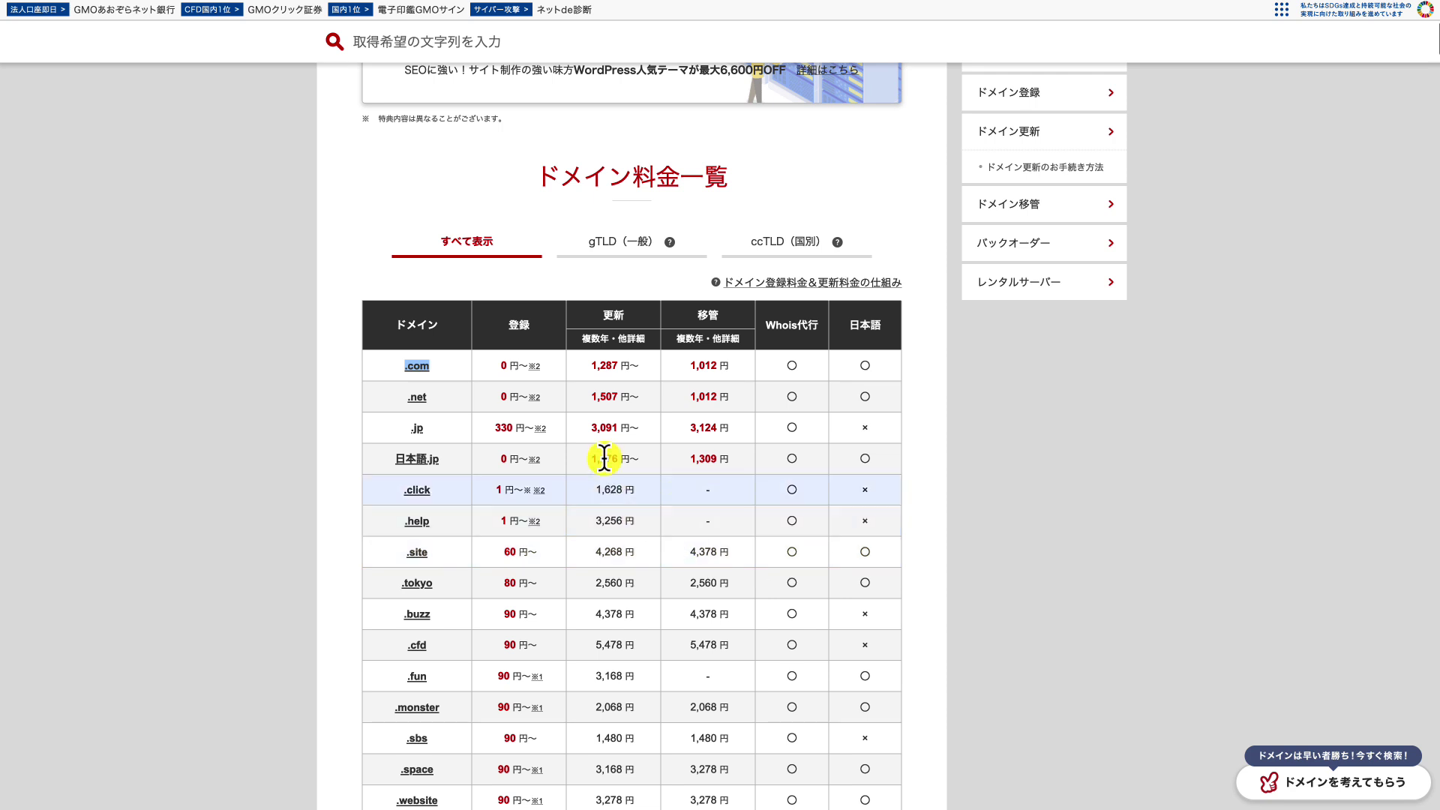
Switch back to the notes and highlight the step 2 line ドメインを取得する（お名前ドットコム）.
left_click(1101, 795)
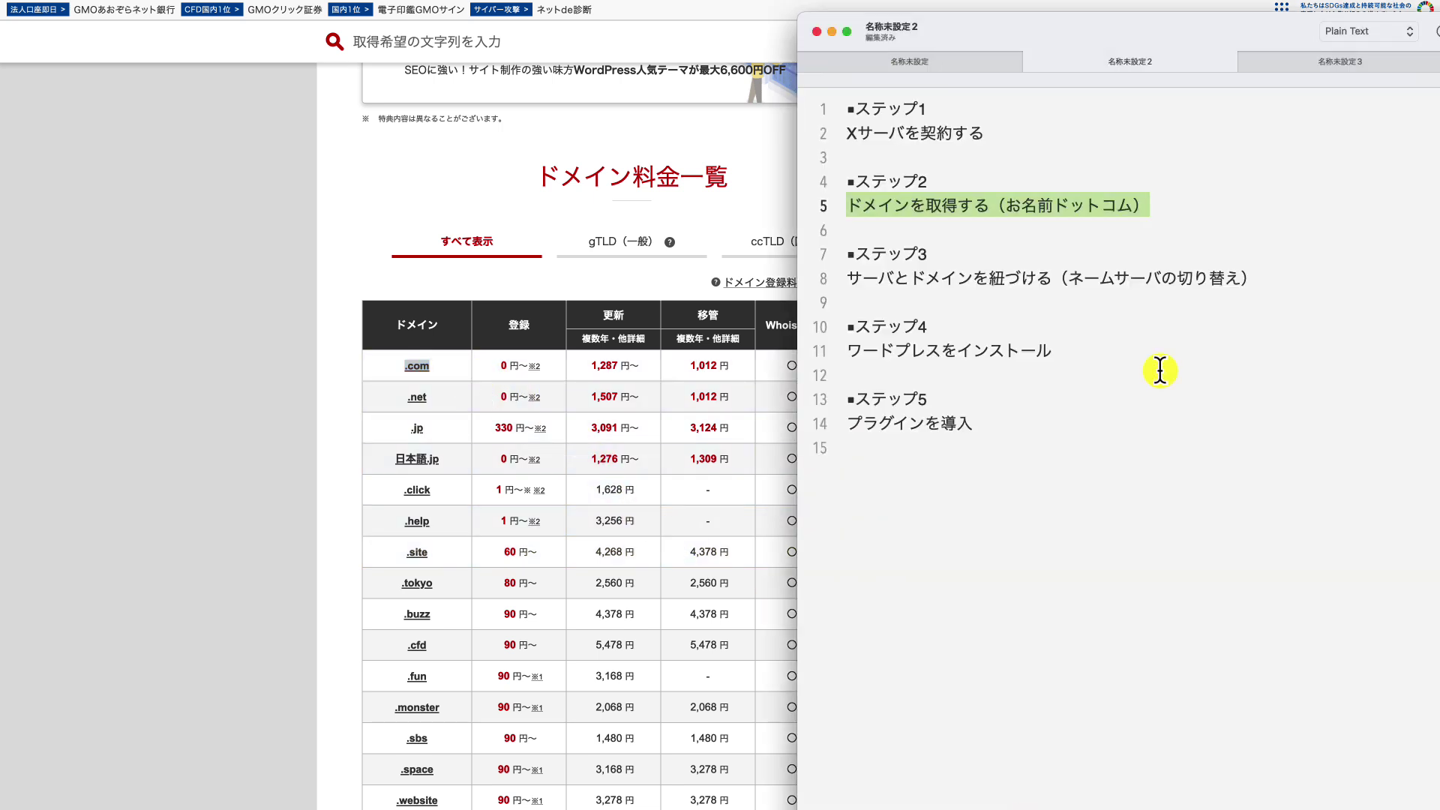
left_click_drag(1188, 193, 829, 199)
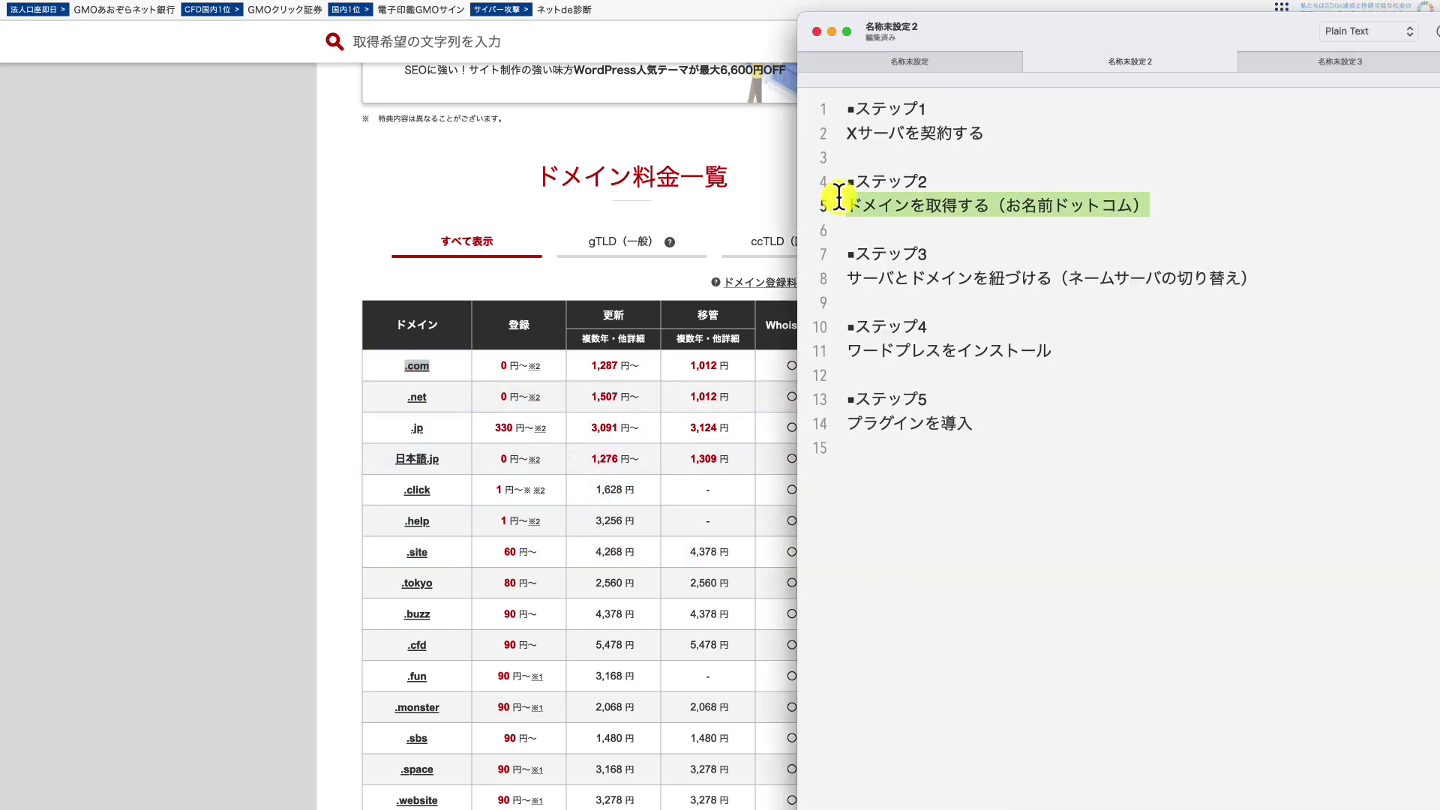
Highlight the step 3 line サーバとドメインを紐づける in the notes, and return from the browser article to the Google results for Xサーバ お名前ドットコム.
left_click(1258, 281)
left_click_drag(1258, 281, 848, 280)
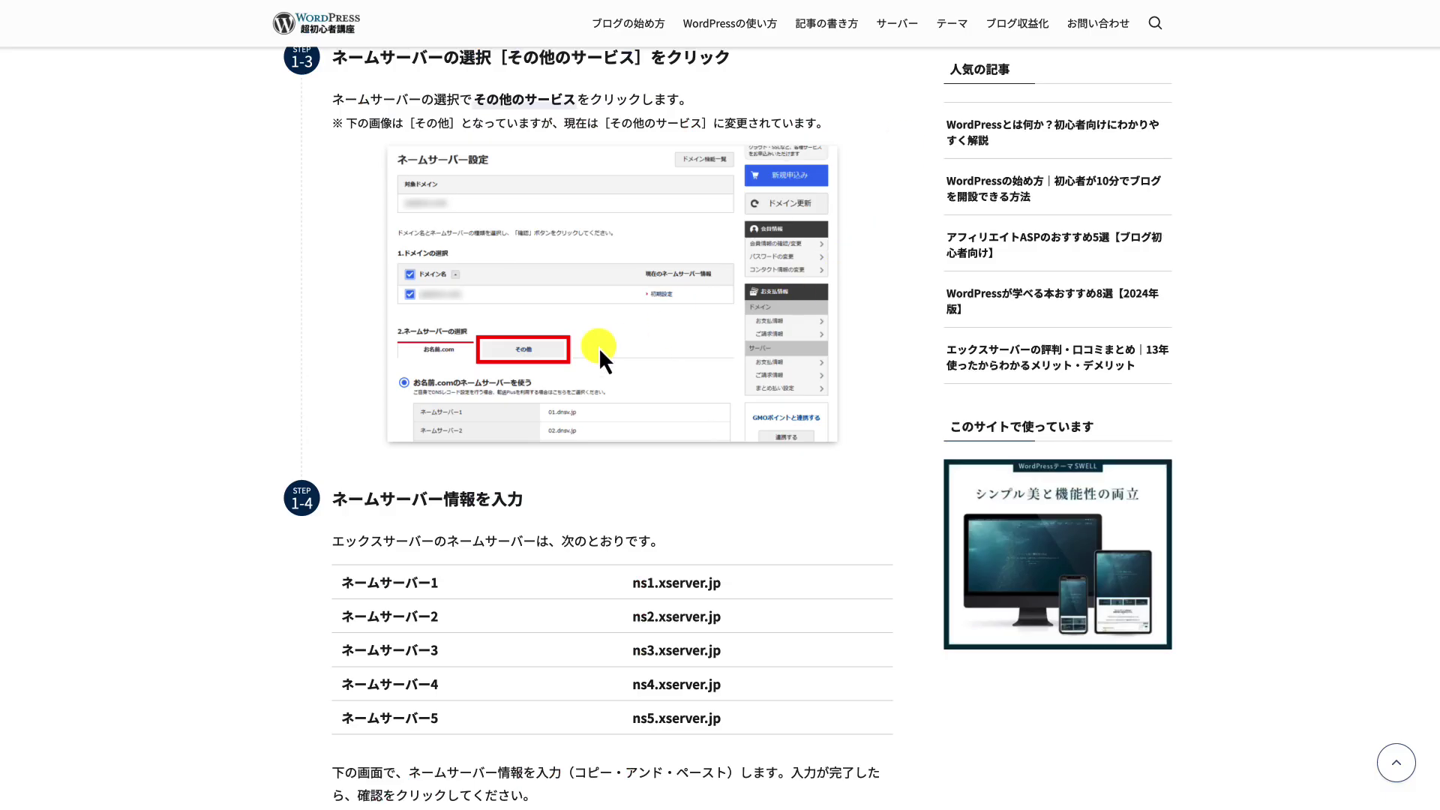
scroll(605, 360, "up", 20)
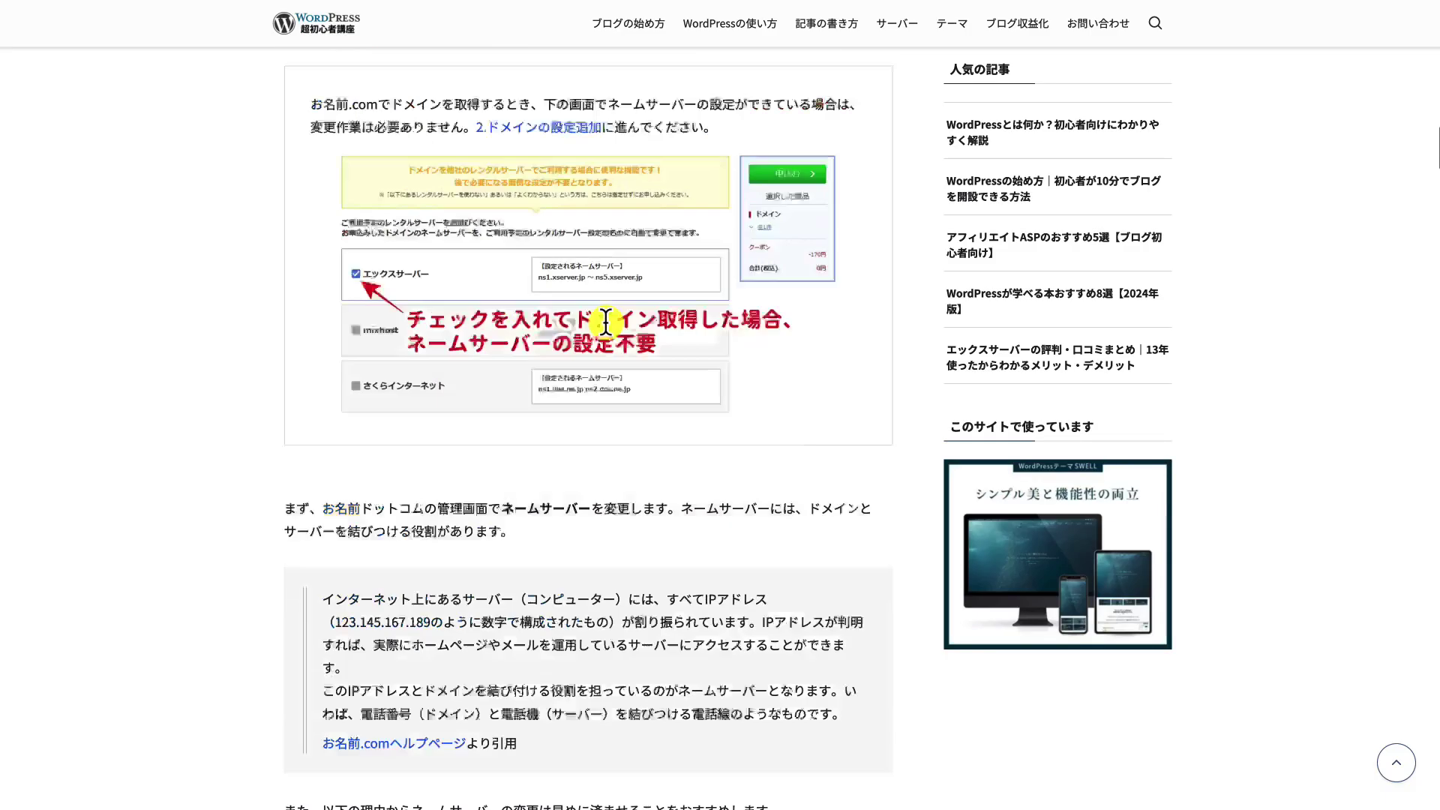
key("alt+Left")
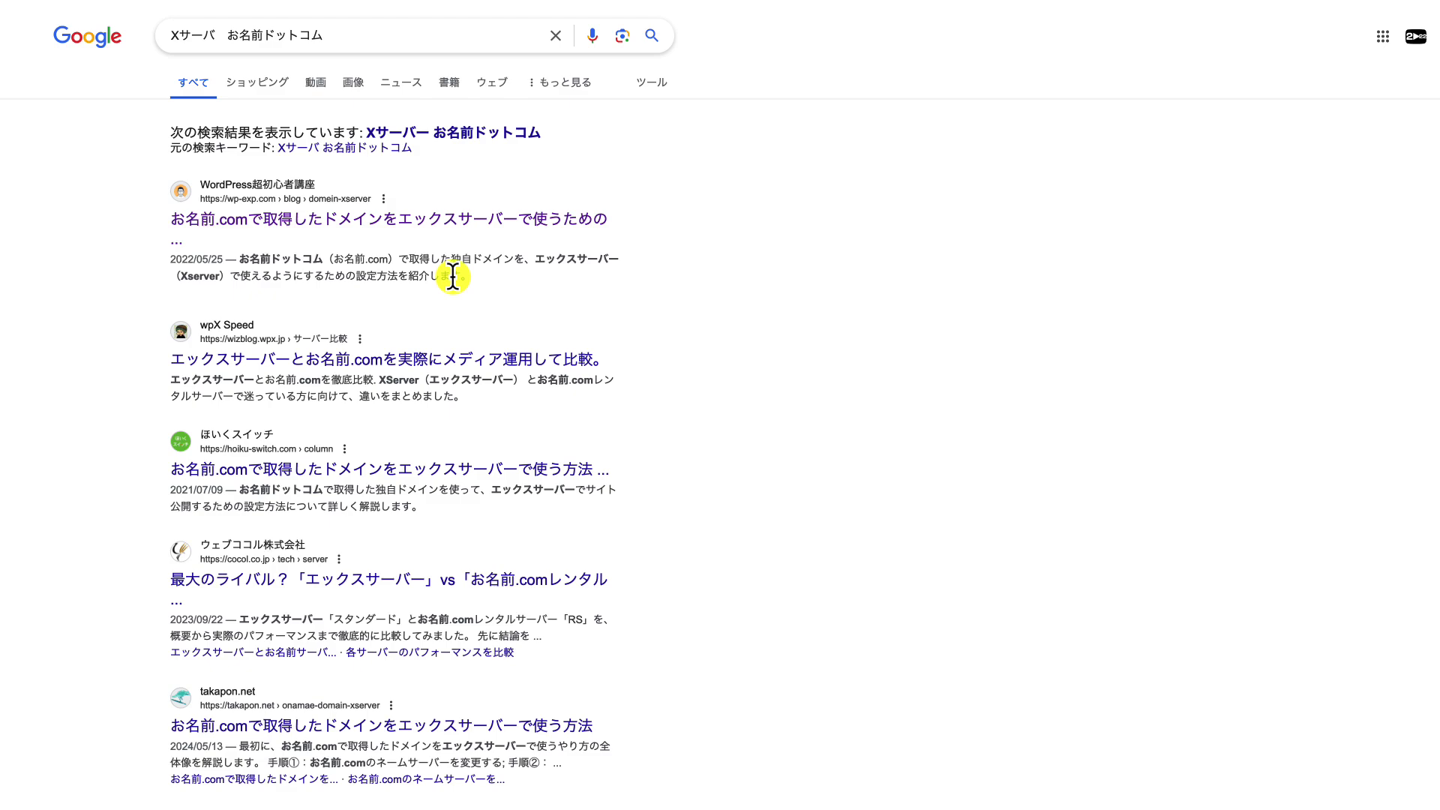
Open the WordPress超初心者講座 article on using an お名前.com domain with Xserver and read through its name server change instructions.
left_click(427, 226)
scroll(600, 497, "down", 15)
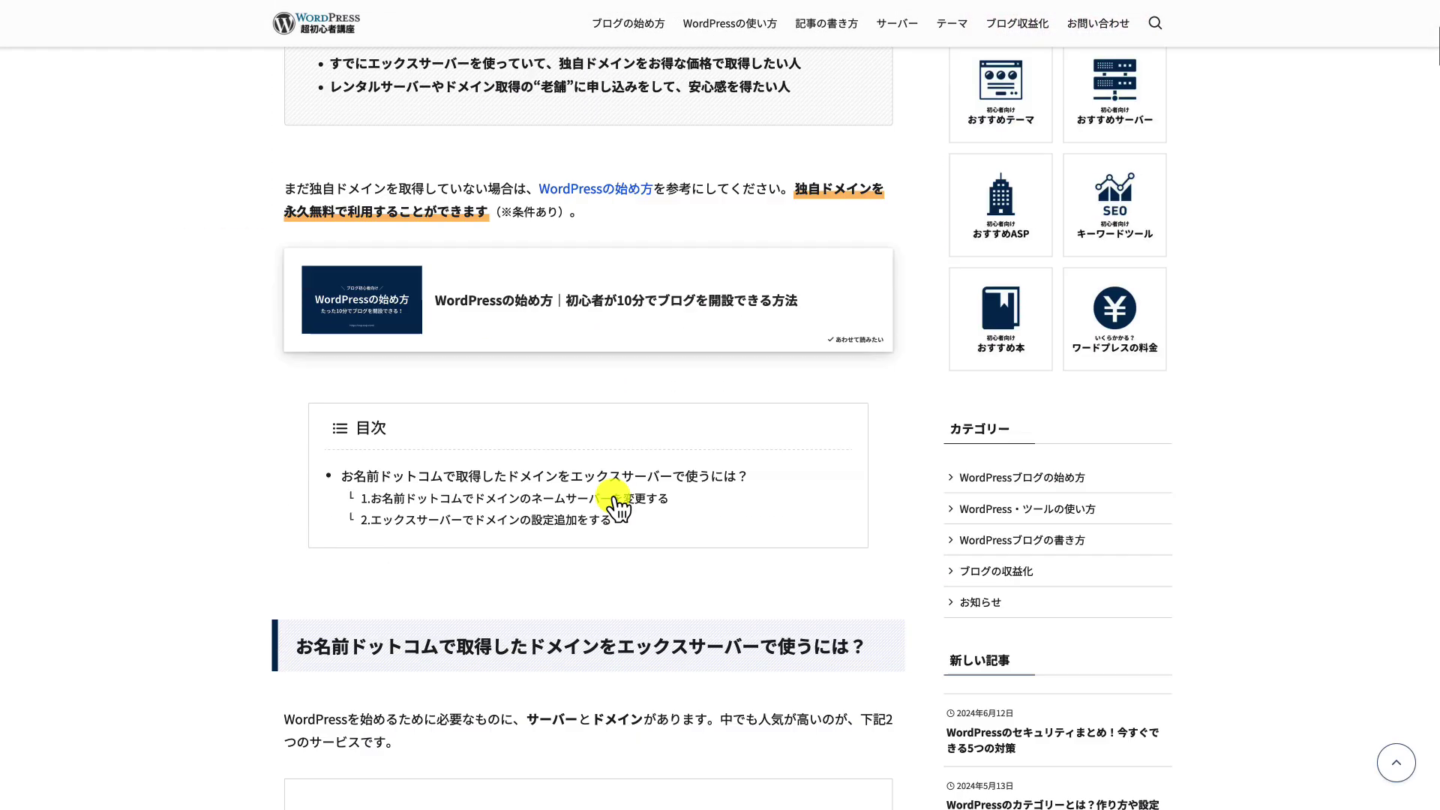
scroll(614, 498, "down", 12)
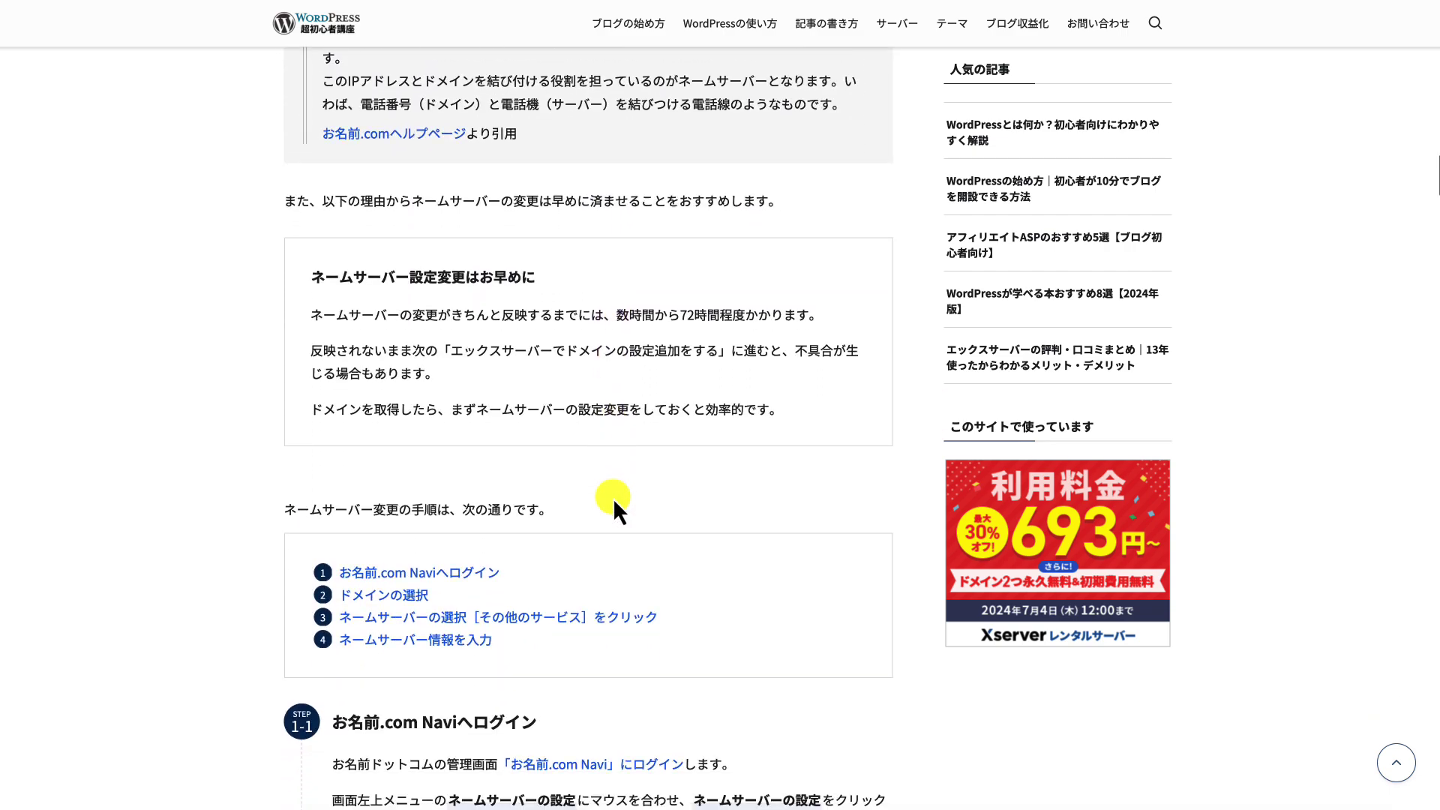
scroll(613, 498, "down", 15)
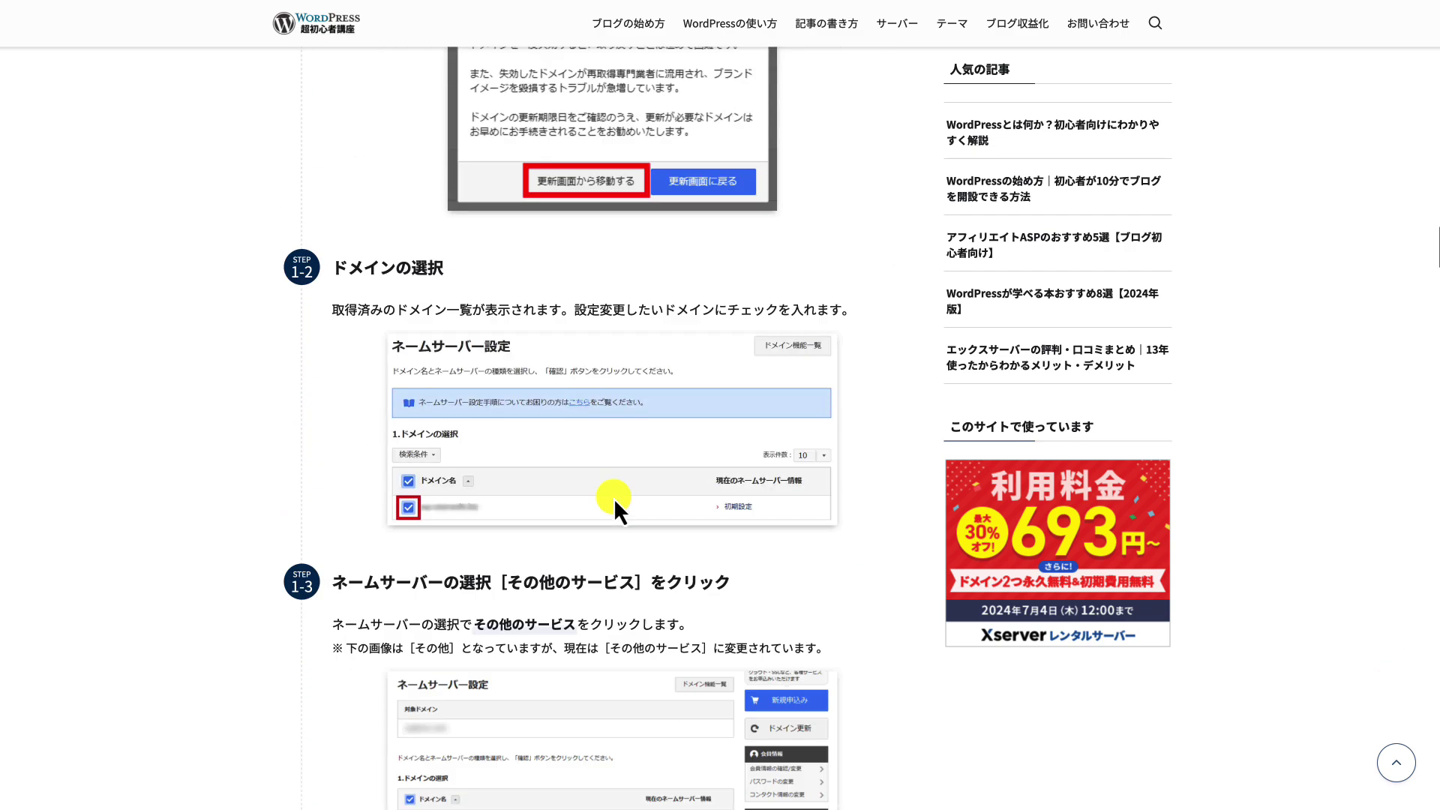
scroll(613, 498, "down", 10)
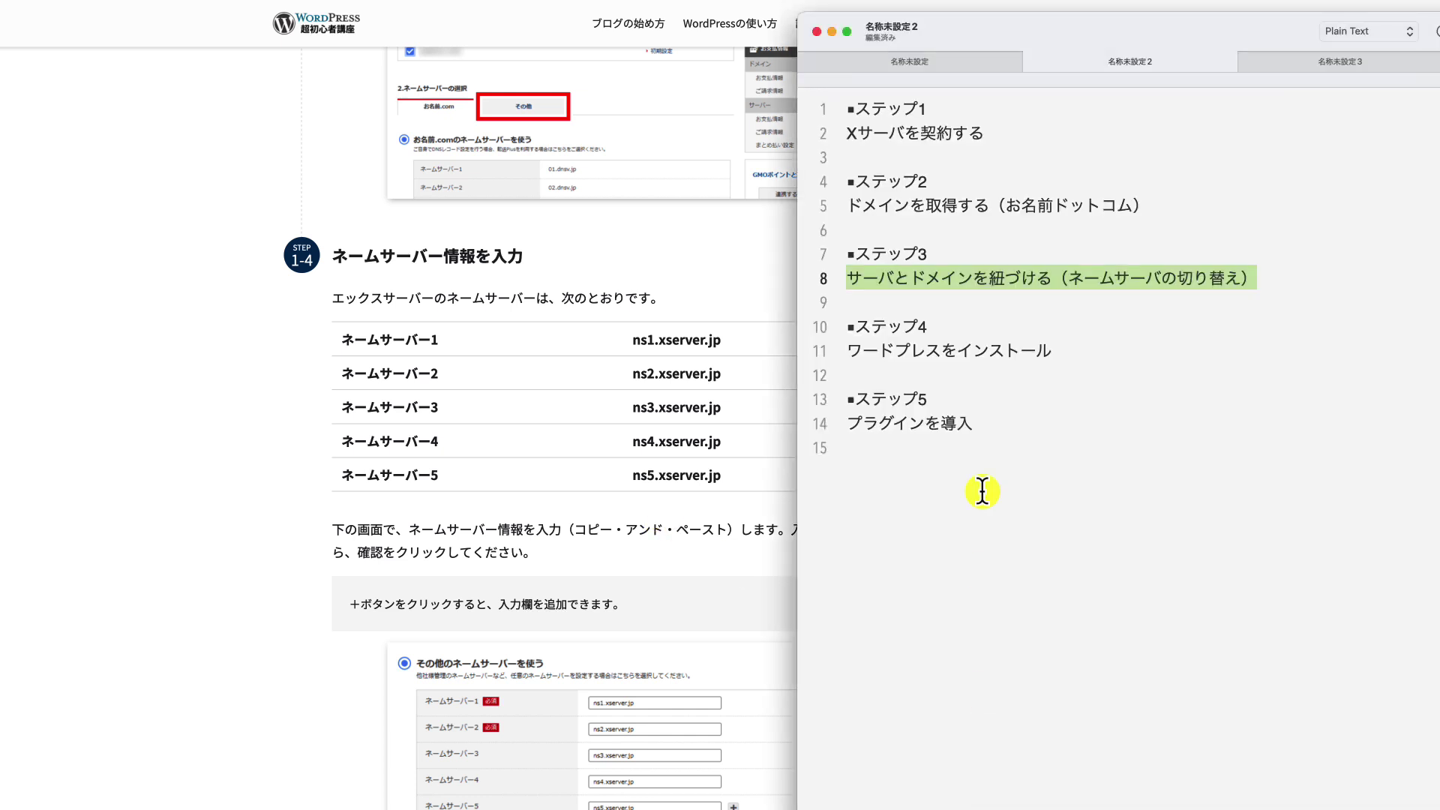
Highlight the step 4 line ワードプレスをインストール in the notes, and bring up the Xserver rental server page in the browser.
left_click(984, 805)
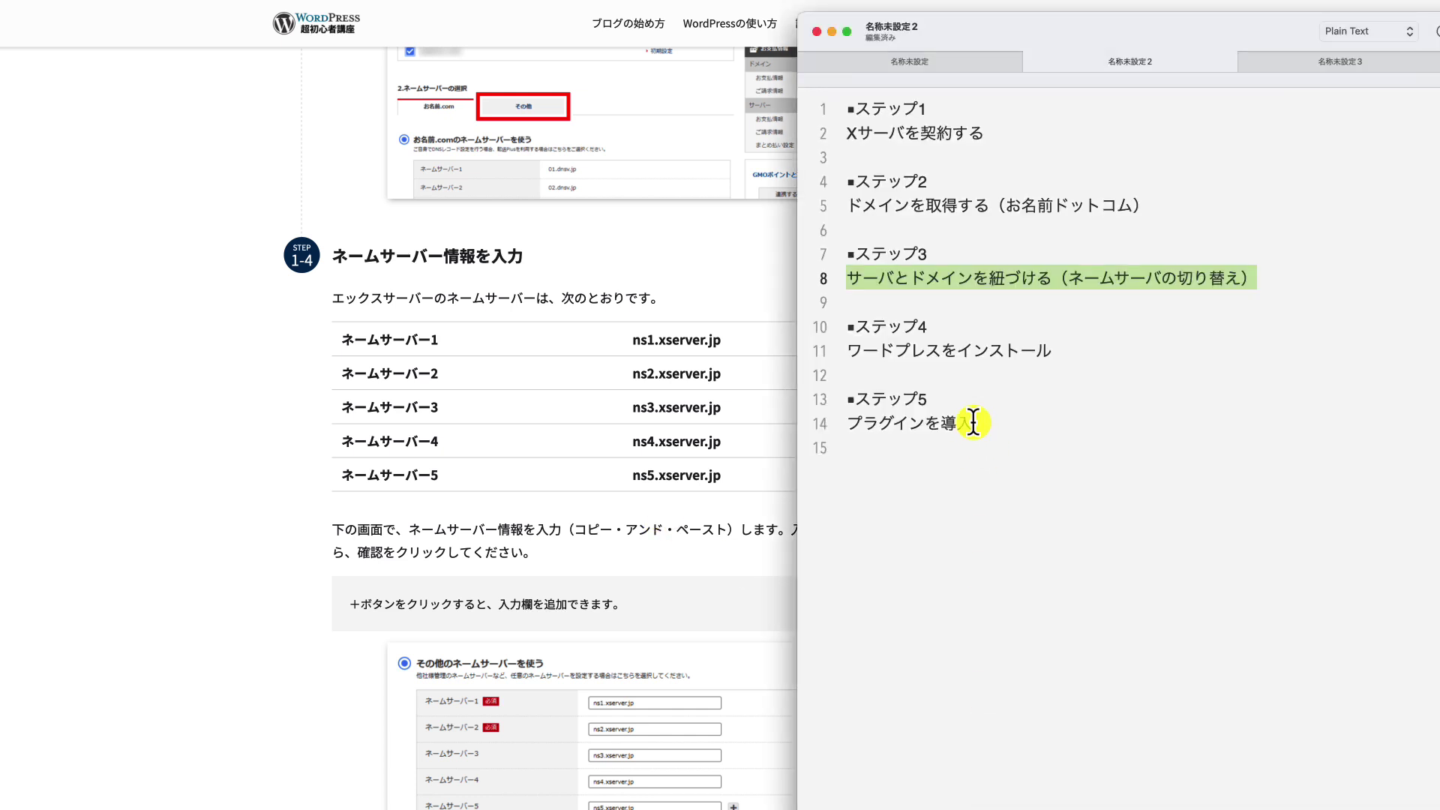
left_click_drag(1080, 353, 784, 343)
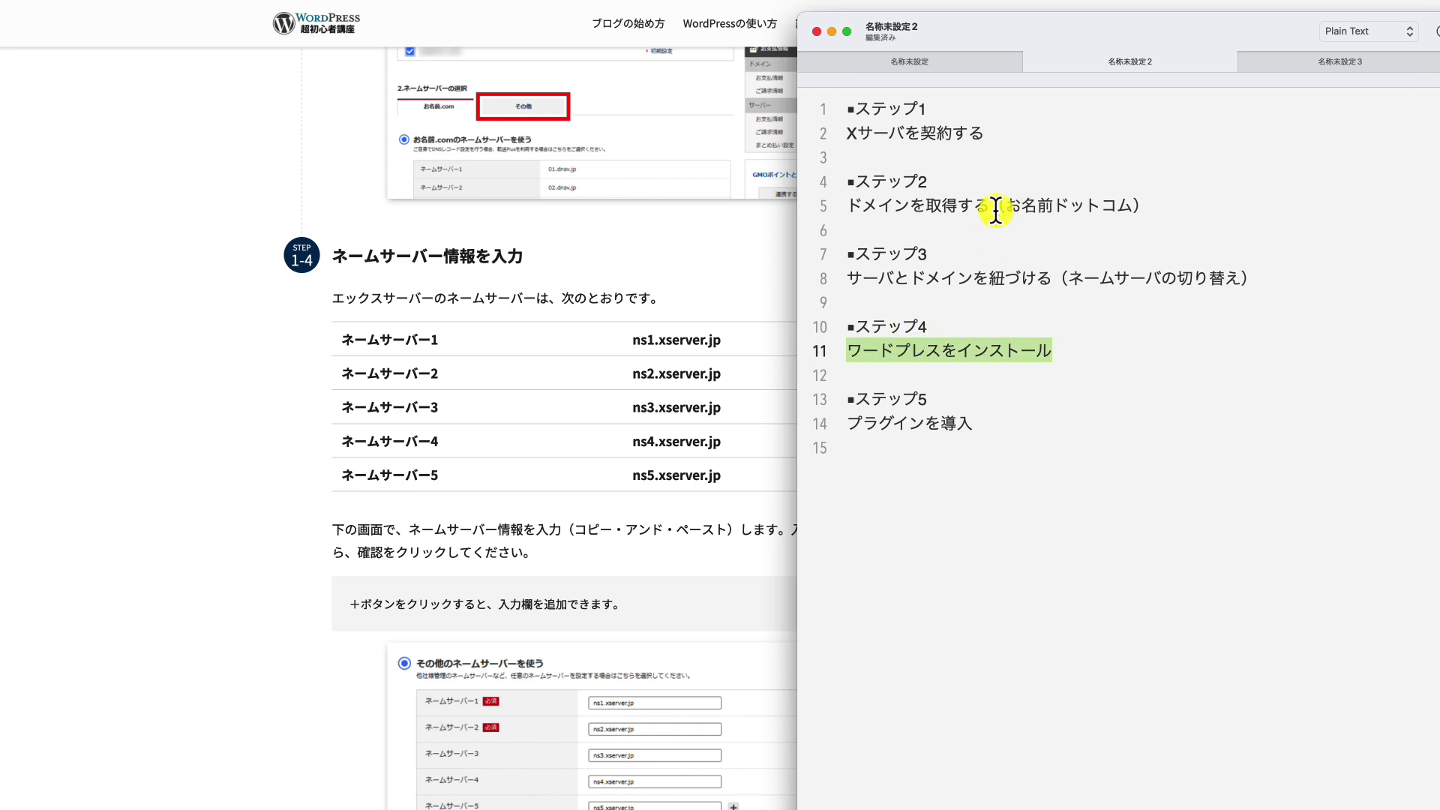
left_click(741, 282)
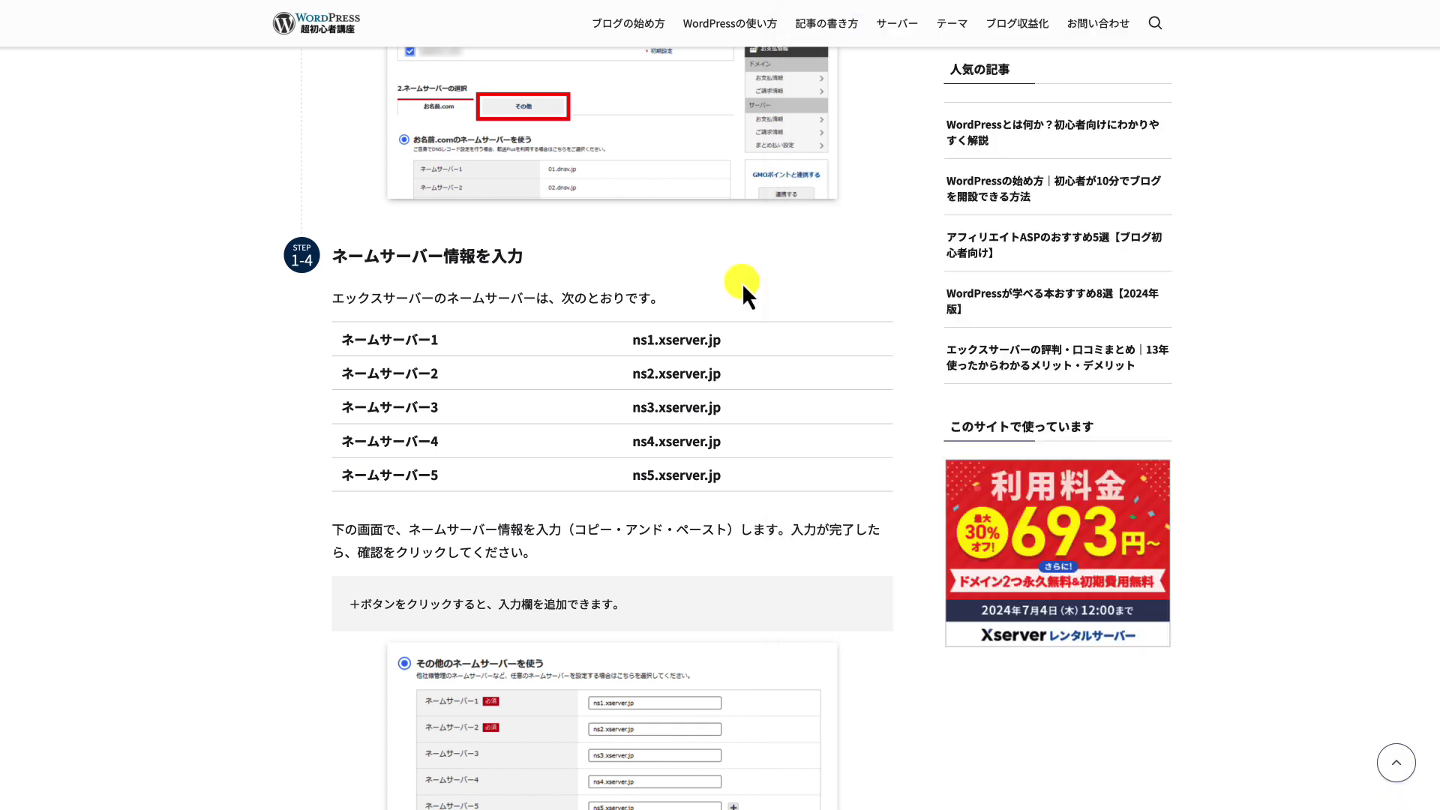
left_click(630, 291)
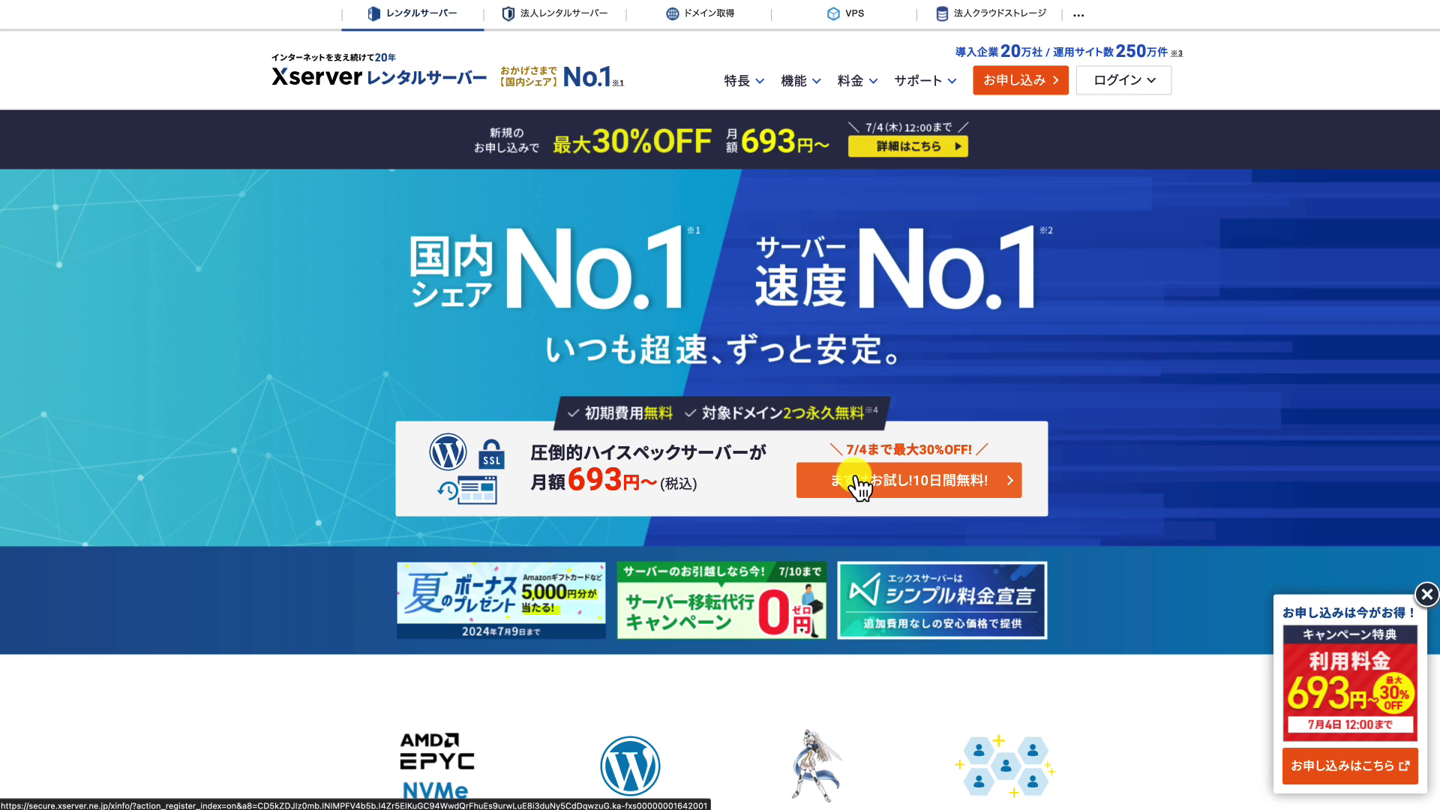
Return to the notes and highlight the step 4 heading together with its ワードプレスをインストール line, clearing the selection at the end.
left_click(1082, 797)
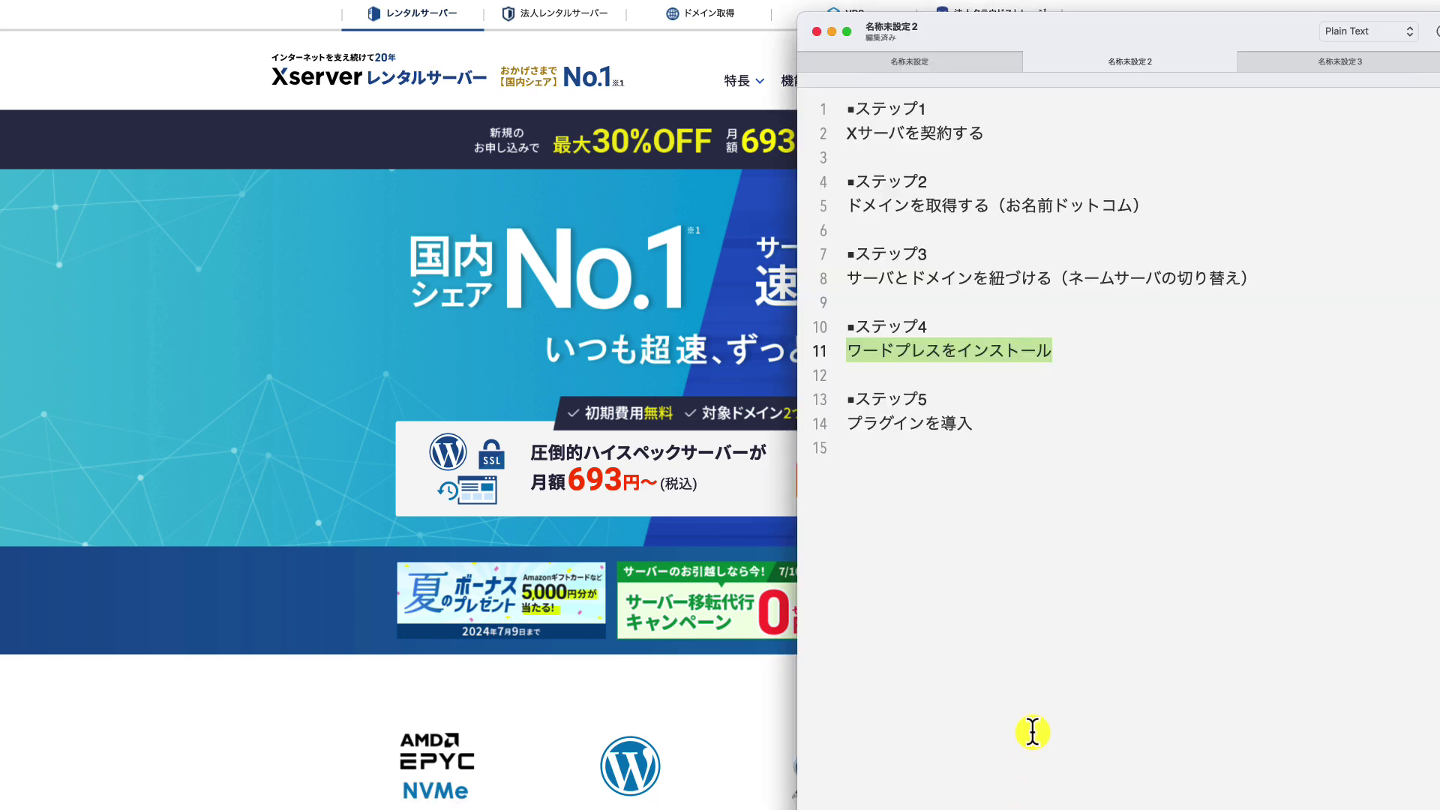
left_click(1037, 348)
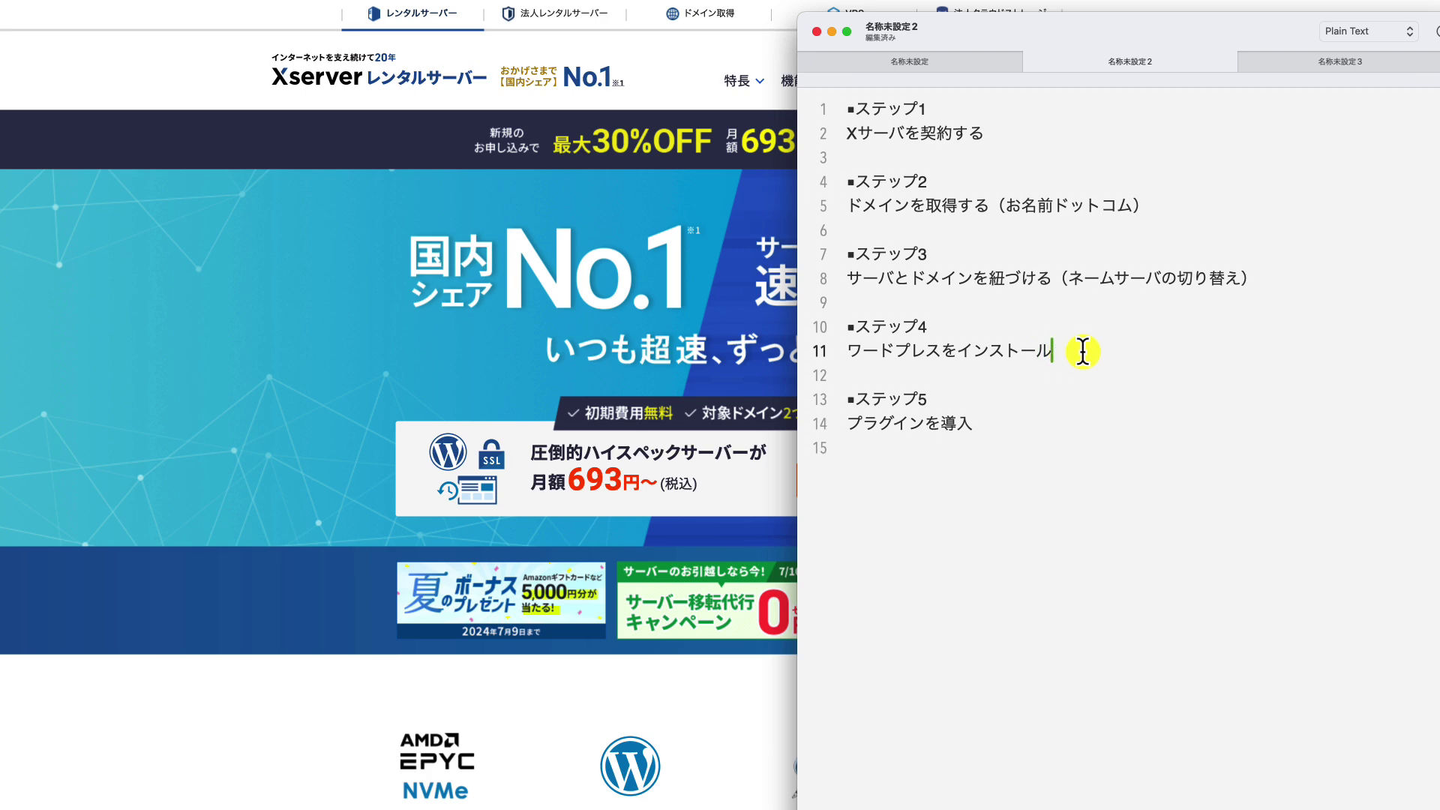
left_click_drag(1062, 349, 822, 321)
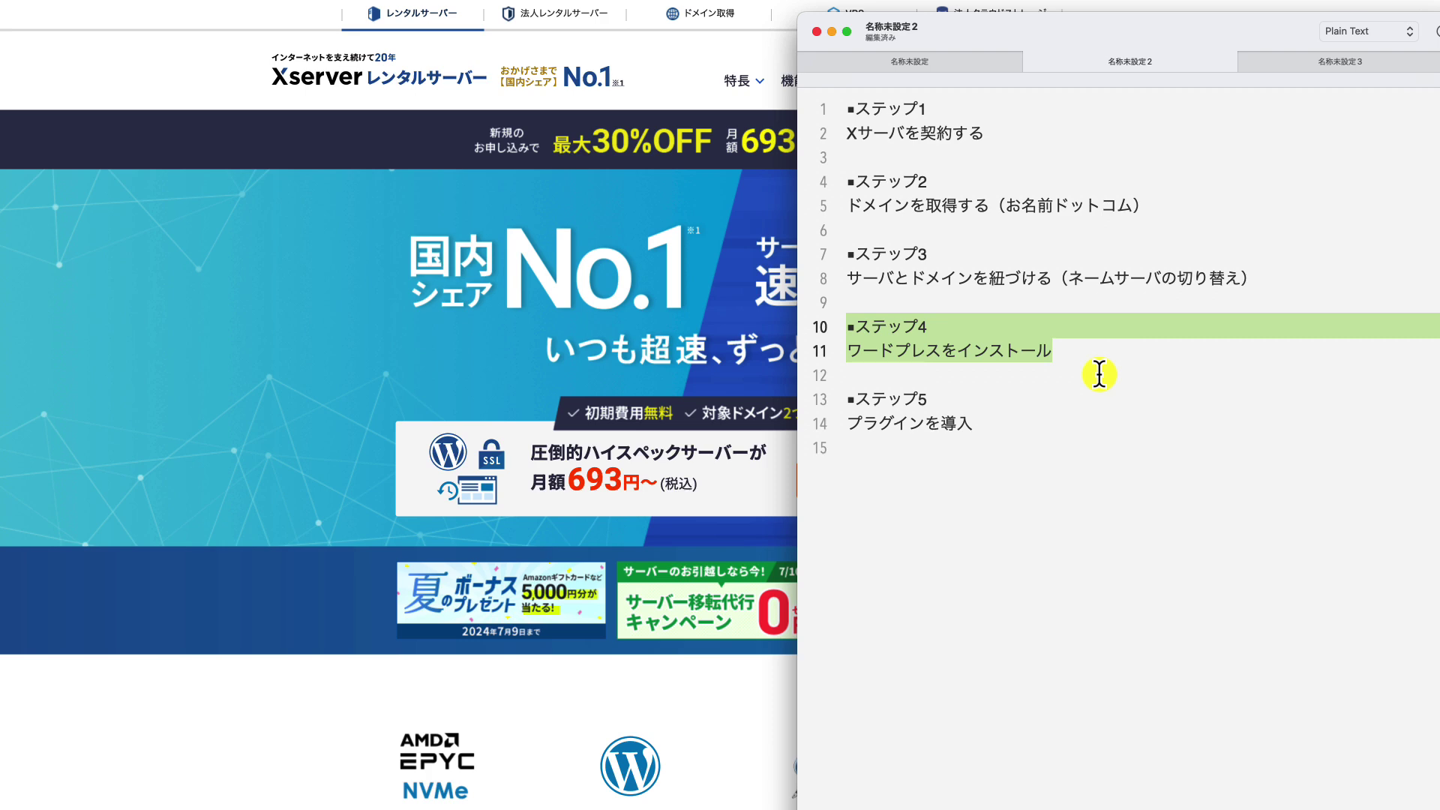
left_click(1065, 357)
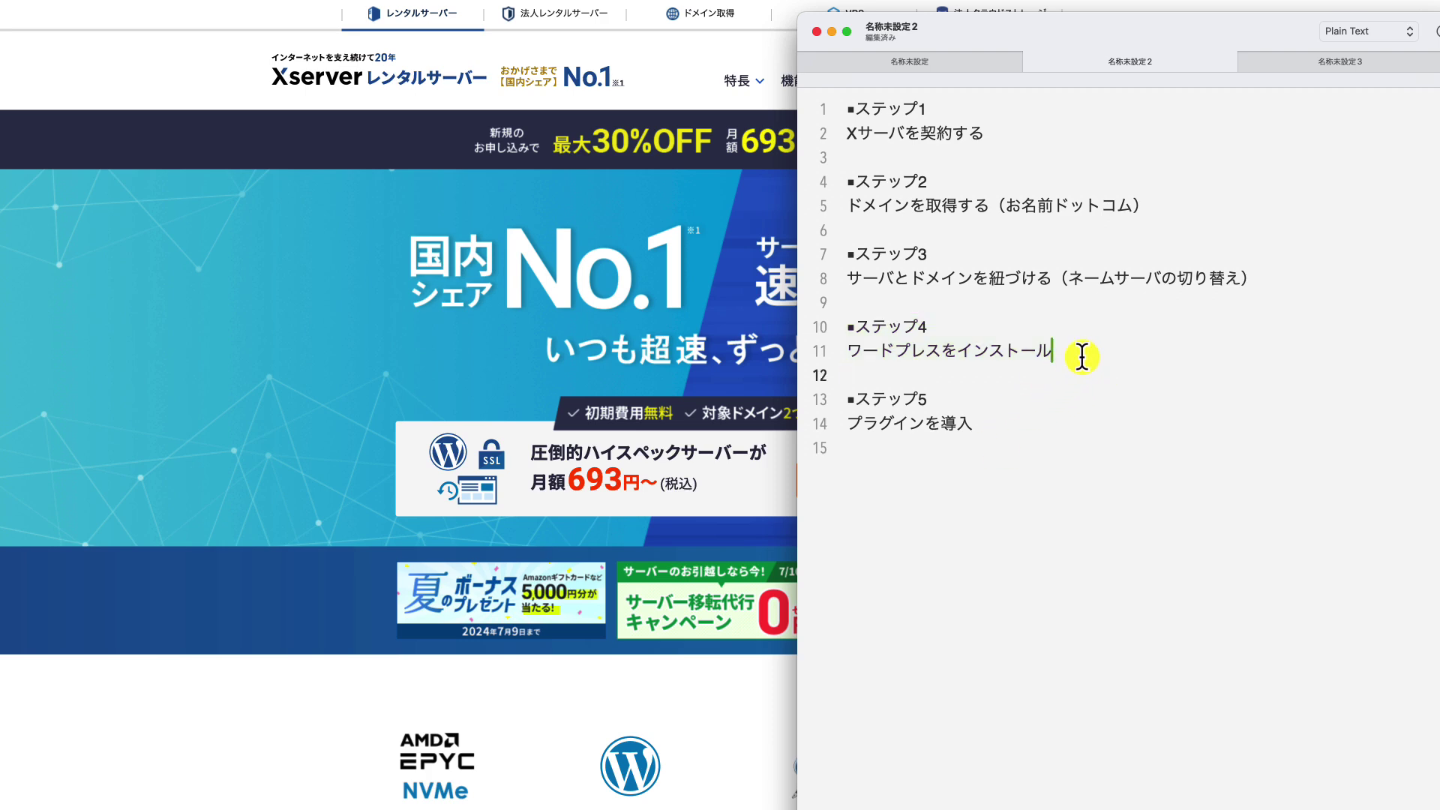
left_click_drag(1082, 357, 812, 326)
left_click(1005, 441)
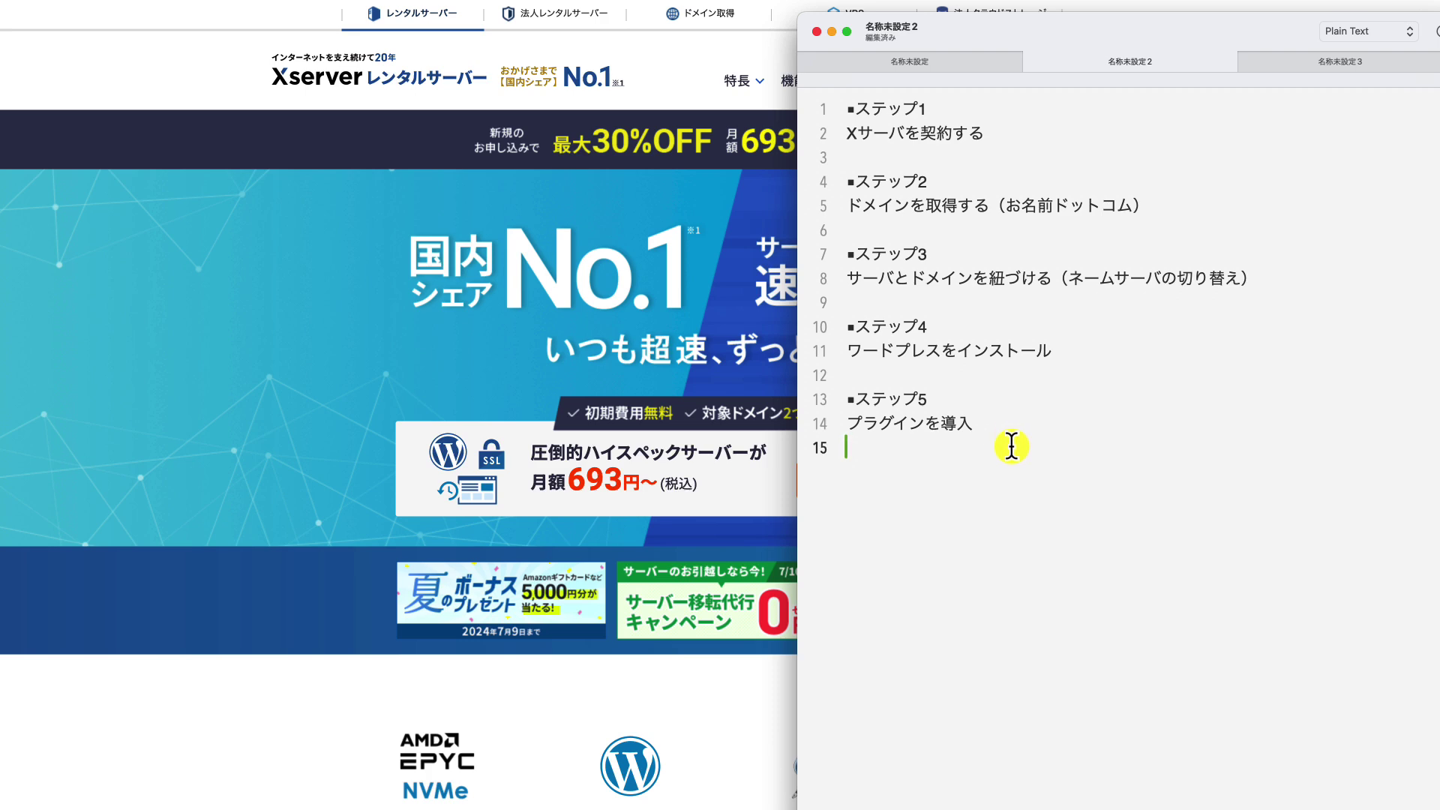
Check the member site question in the 名称未設定 note, and highlight the step 5 line プラグインを導入 in the 名称未設定2 note.
left_click(893, 63)
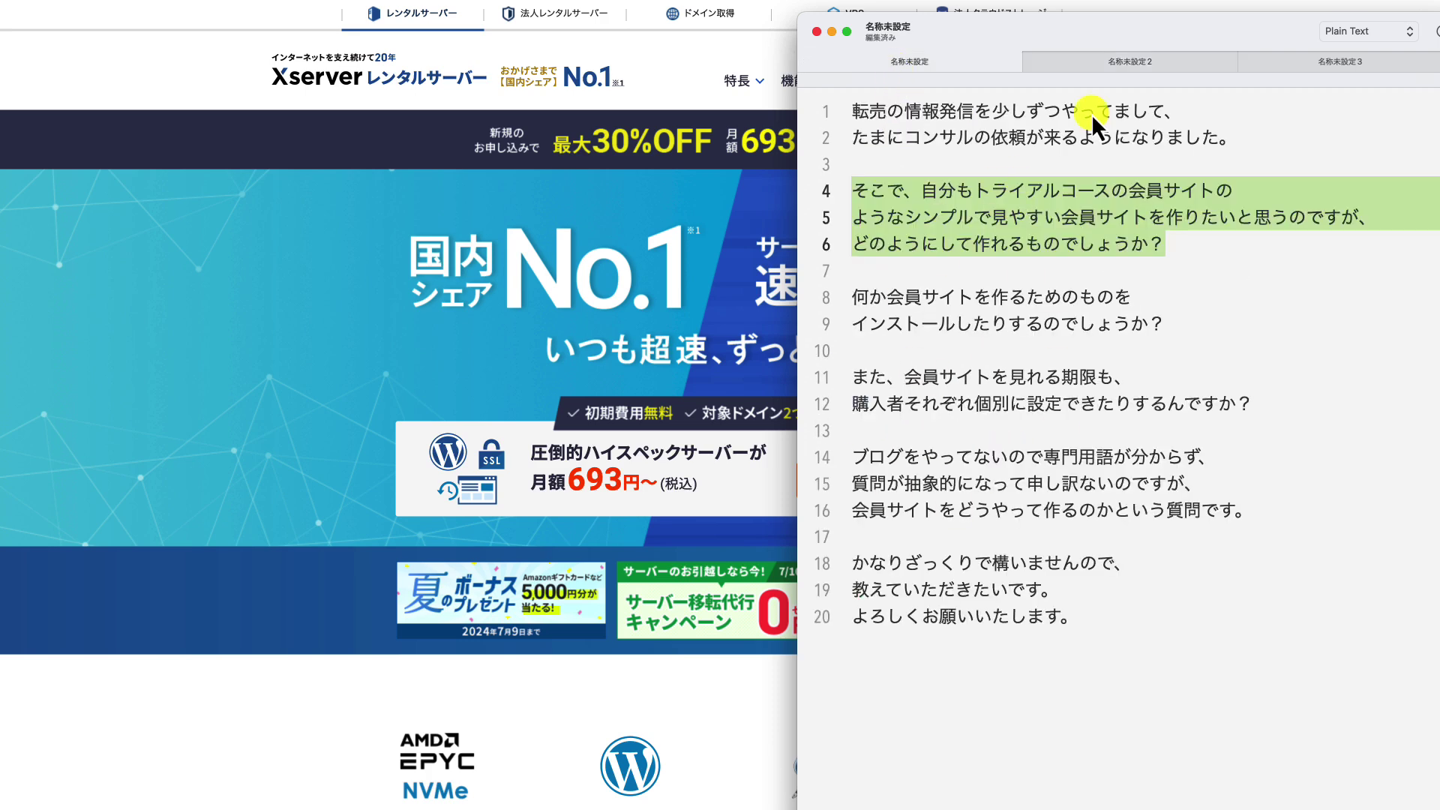
left_click(1125, 60)
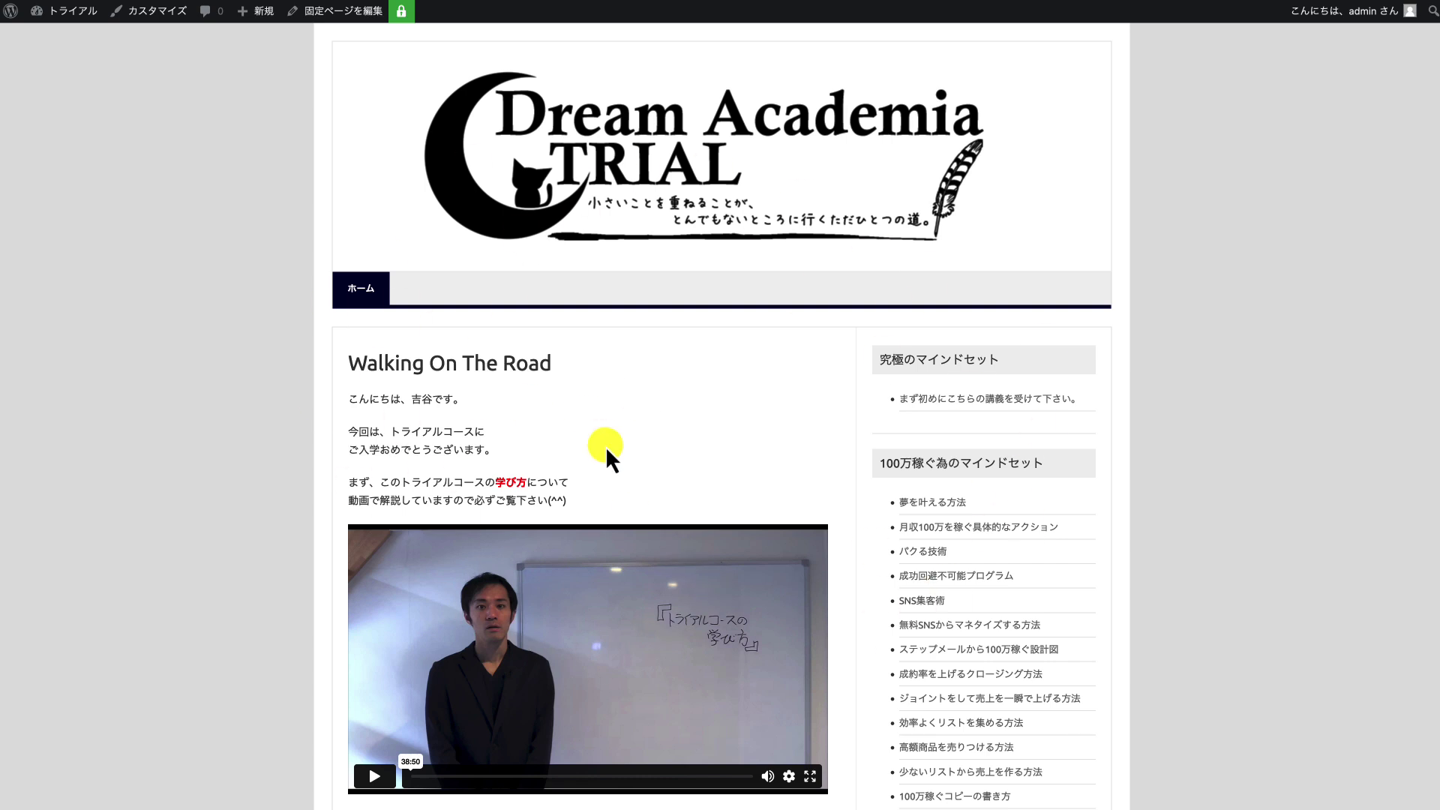
left_click(1111, 806)
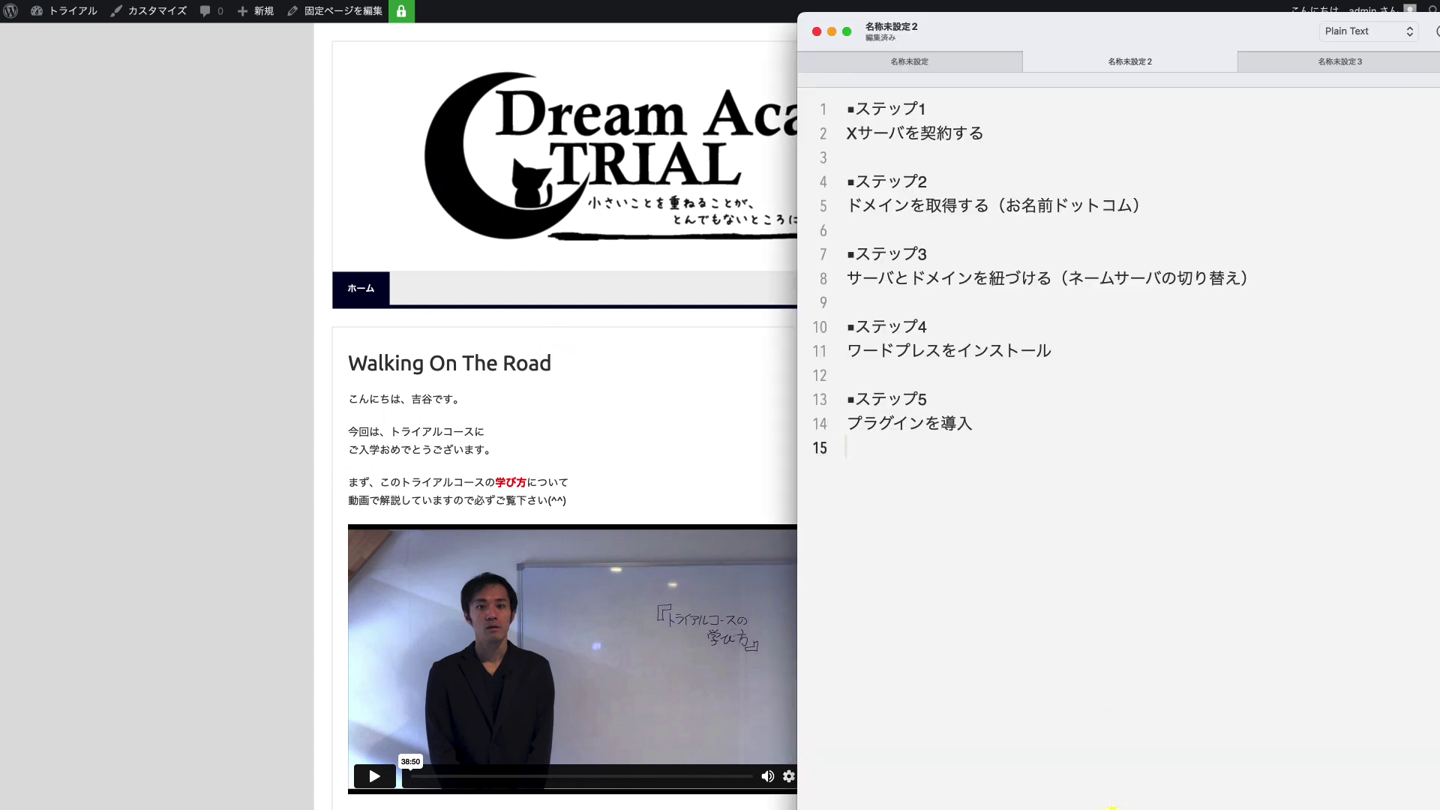
left_click_drag(1000, 415, 825, 412)
Switch to the browser, bring up the trial site's installed plugins page and open the details of the パスワード保護 plugin.
left_click(153, 435)
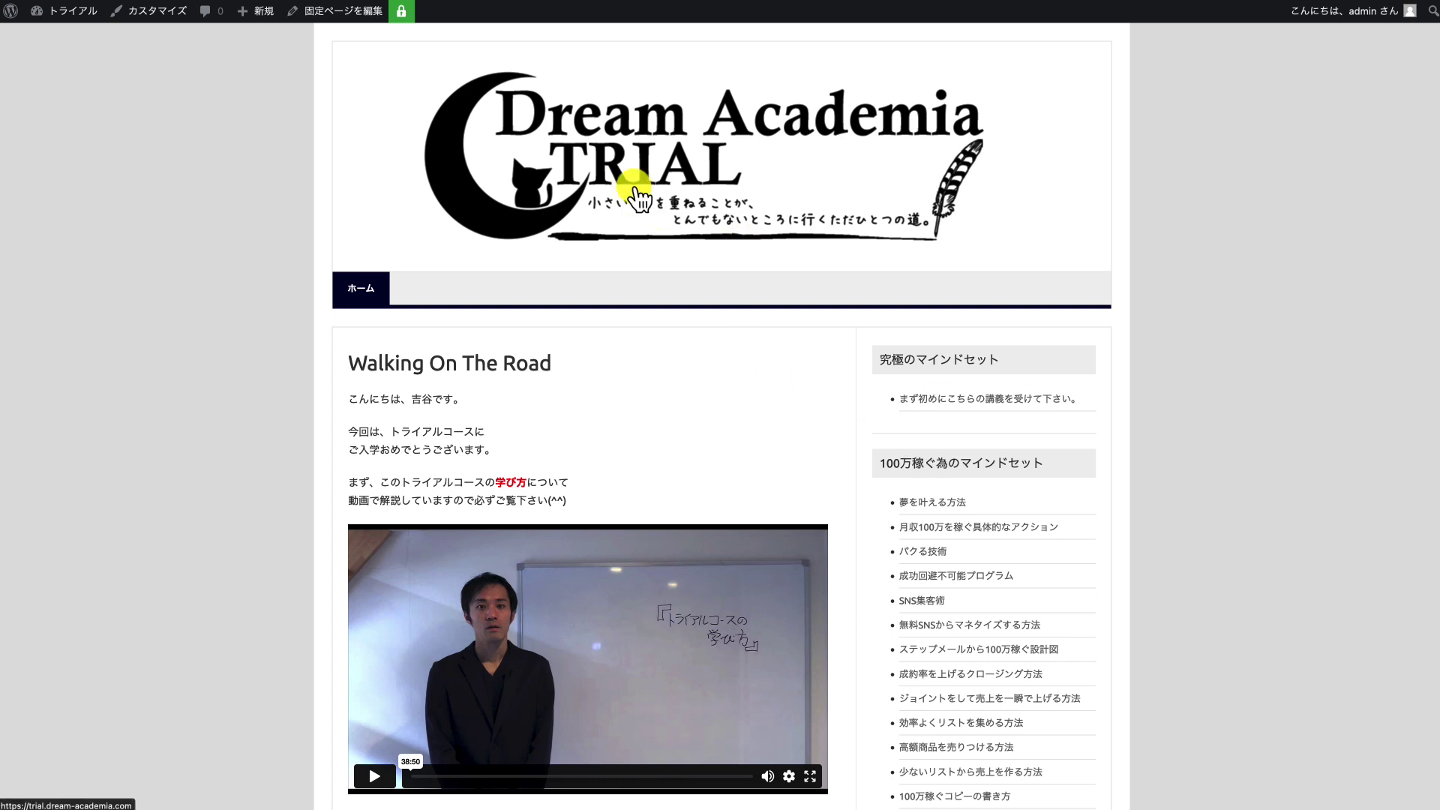
left_click(436, 13)
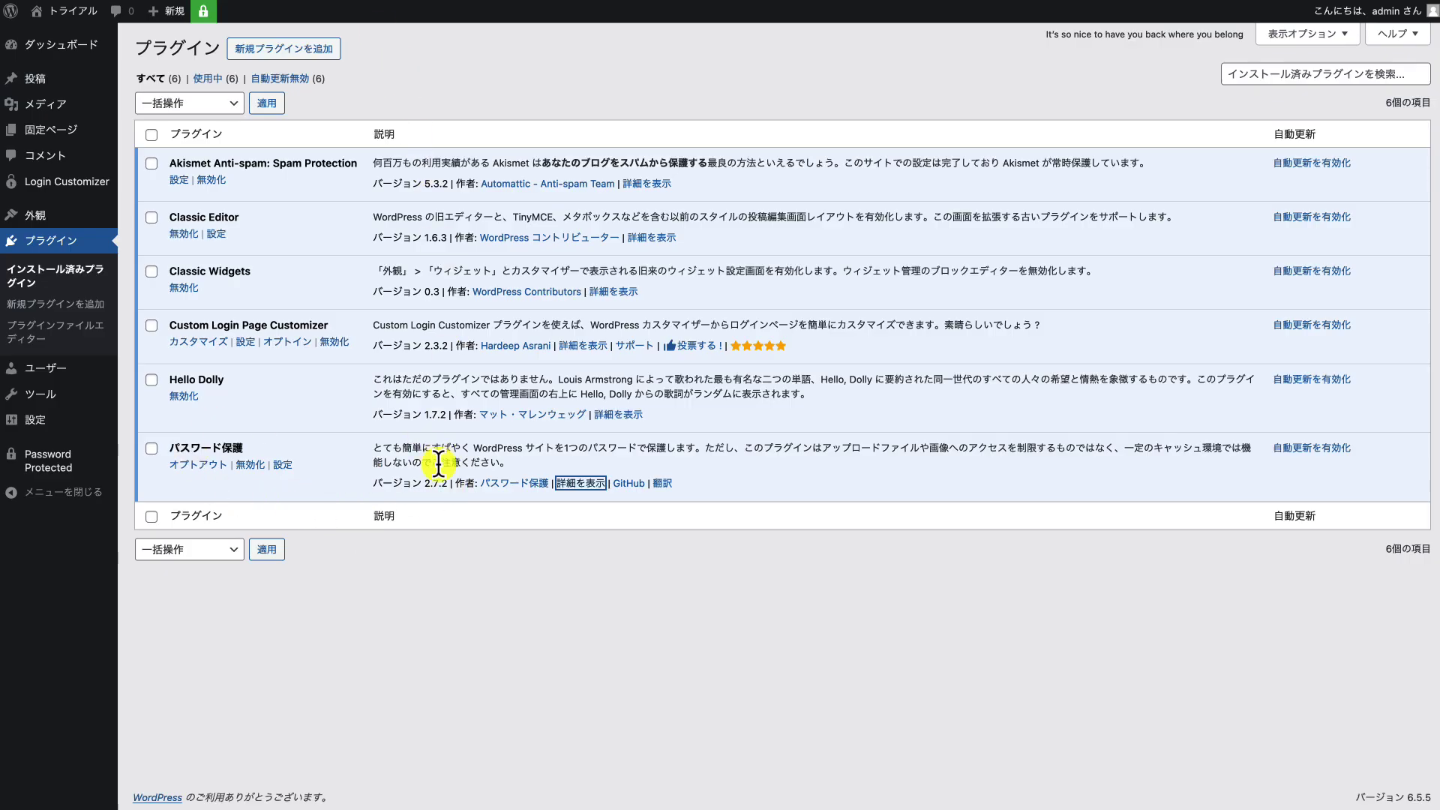
left_click(579, 483)
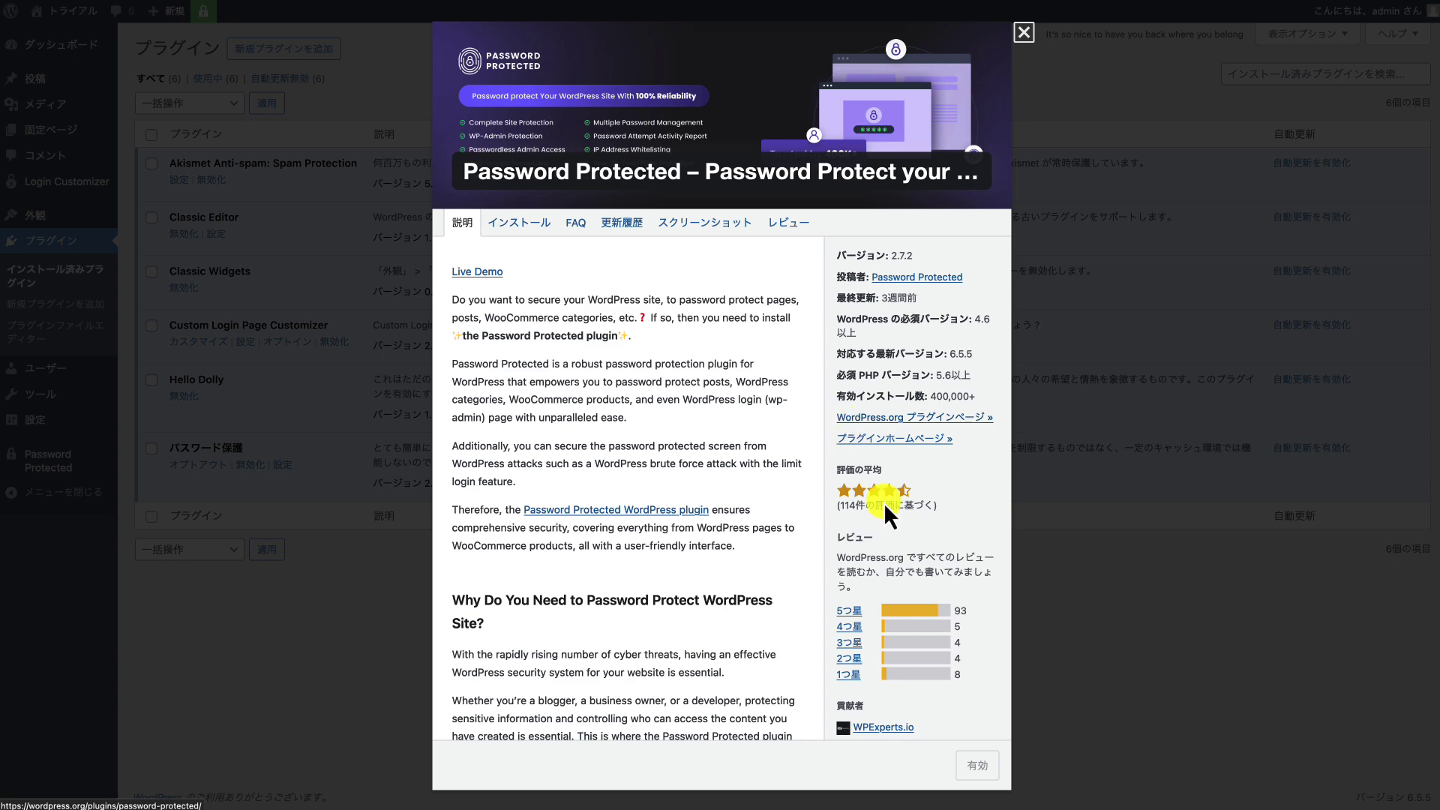
Switch to the 名称未設定 note and highlight the question in lines 11–12 about setting viewing periods individually for each buyer.
key("super+Tab")
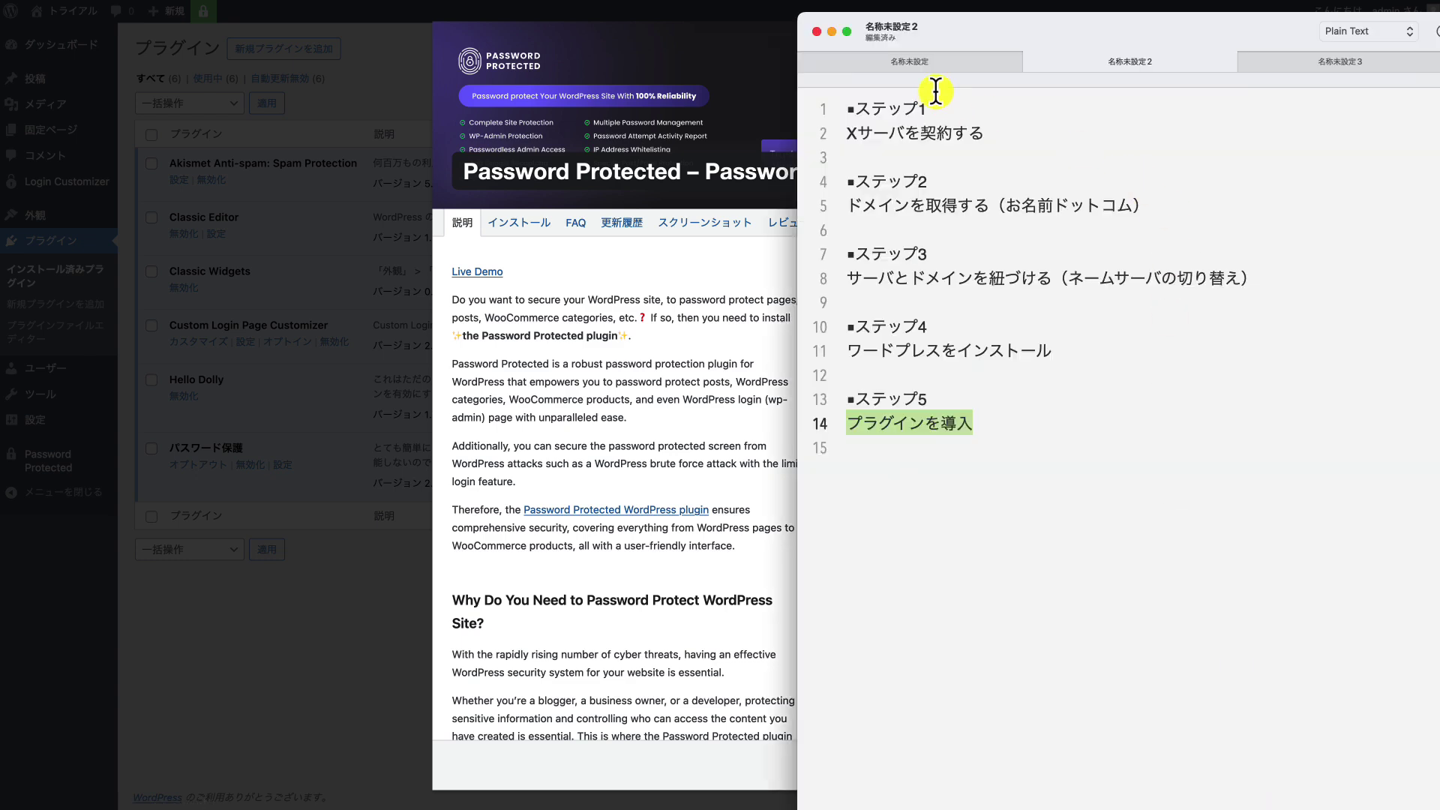
left_click(924, 65)
left_click(1170, 336)
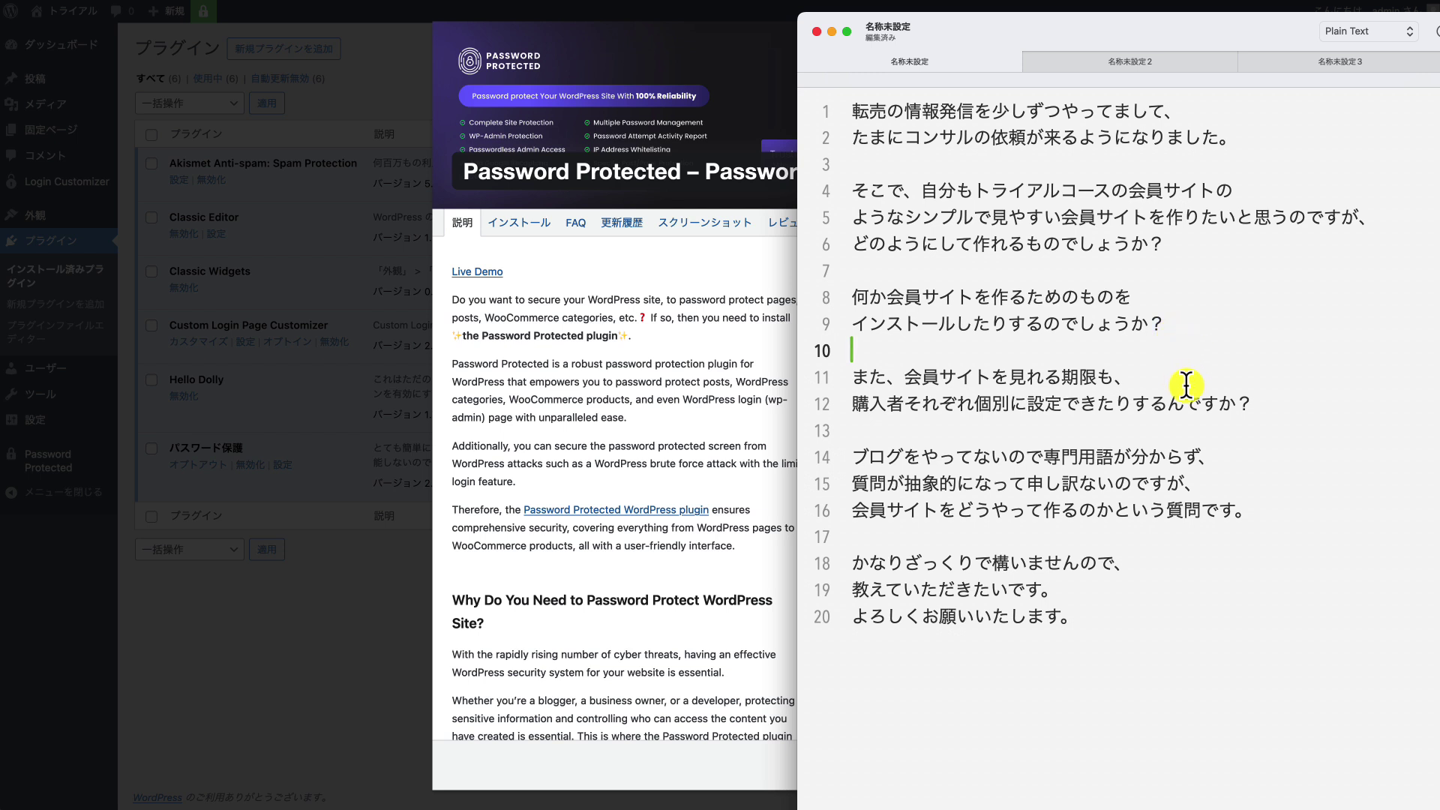
left_click_drag(1245, 403, 807, 379)
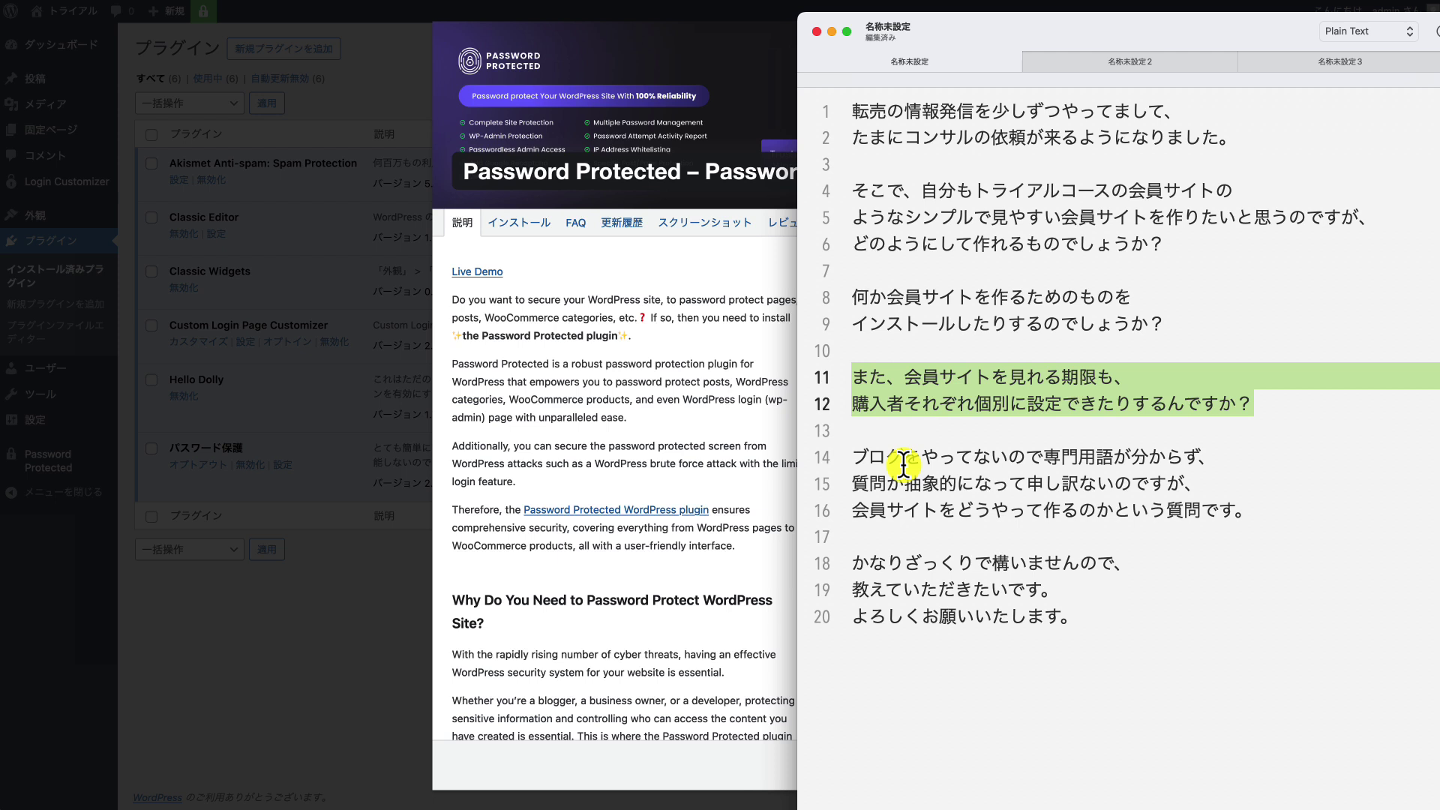
Alternate between the Password Protected plugin details and the note, highlighting the lines on individual viewing periods again.
left_click(638, 380)
key("super+Tab")
left_click(696, 407)
key("super+Tab")
left_click(929, 392)
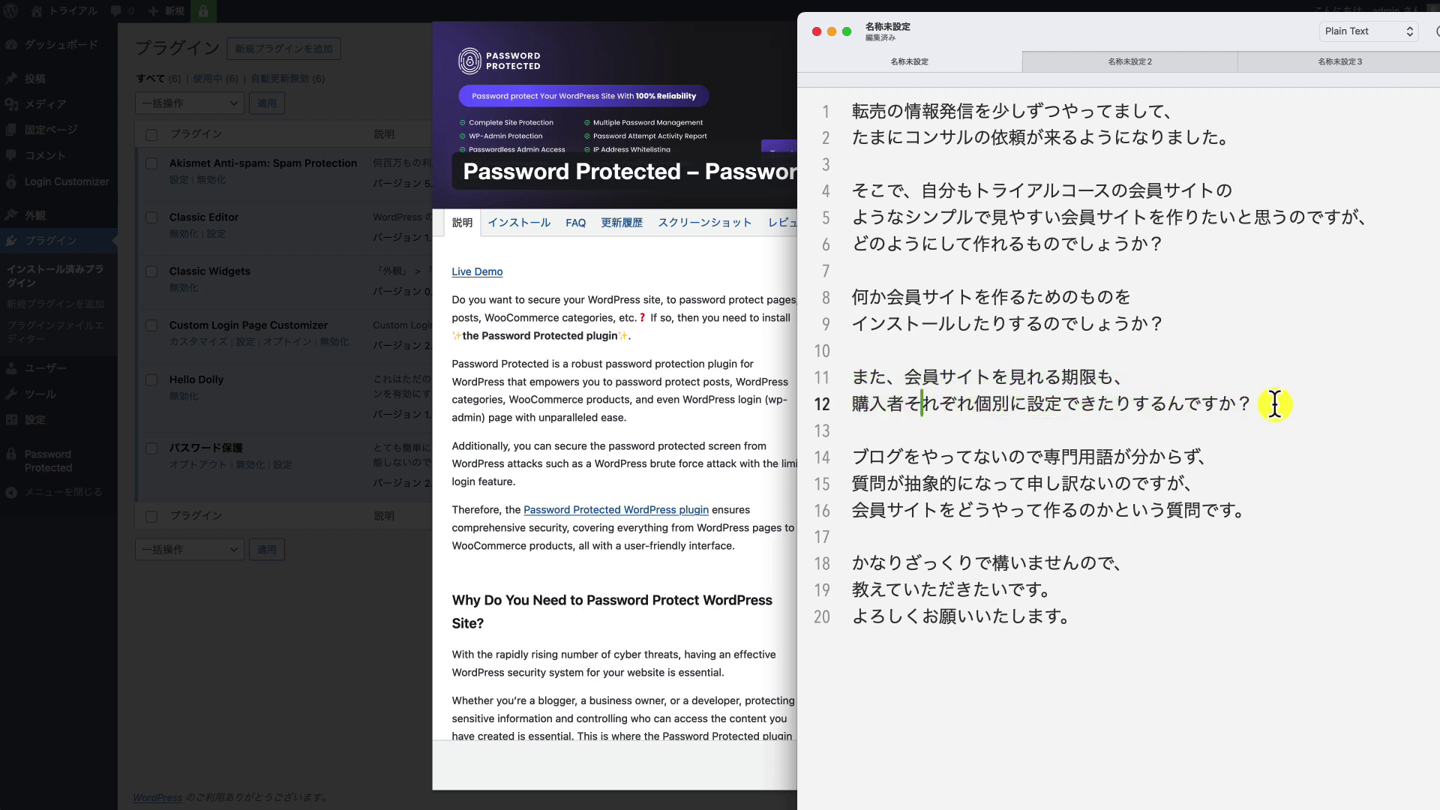
left_click_drag(1275, 403, 843, 387)
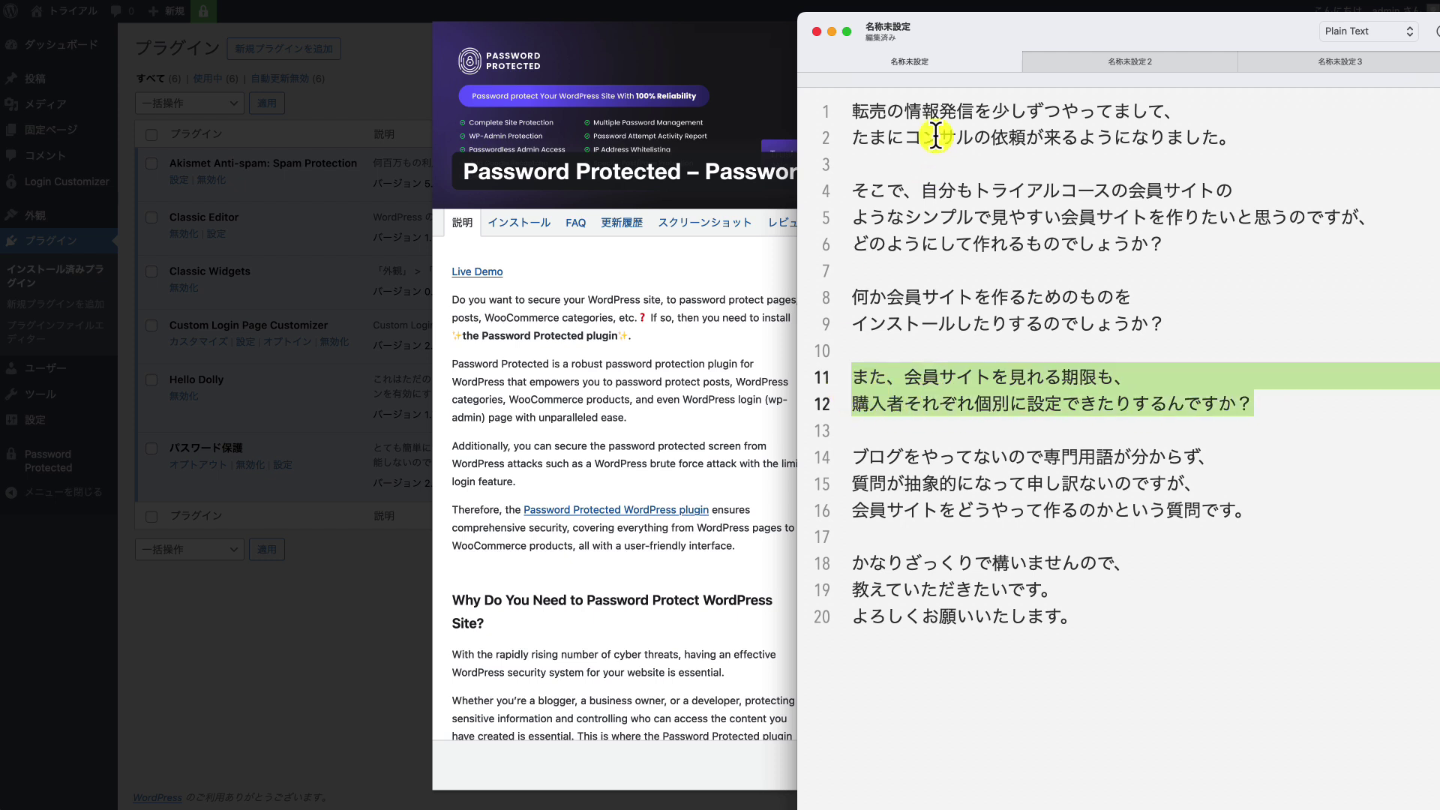
Highlight the entire question text in the note, glance at the browser page, and clear the selection back in the note.
left_click_drag(853, 109, 1080, 728)
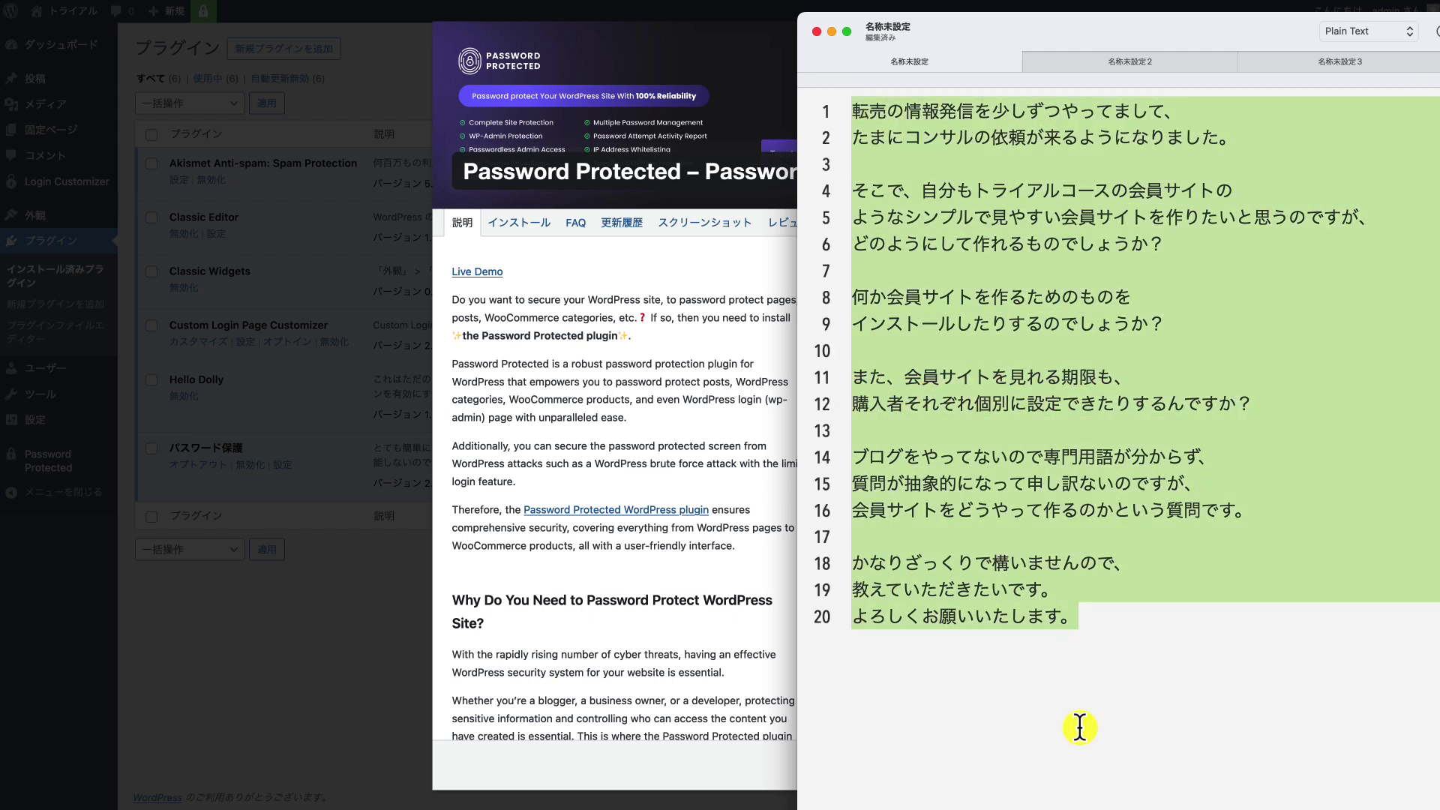
left_click(738, 486)
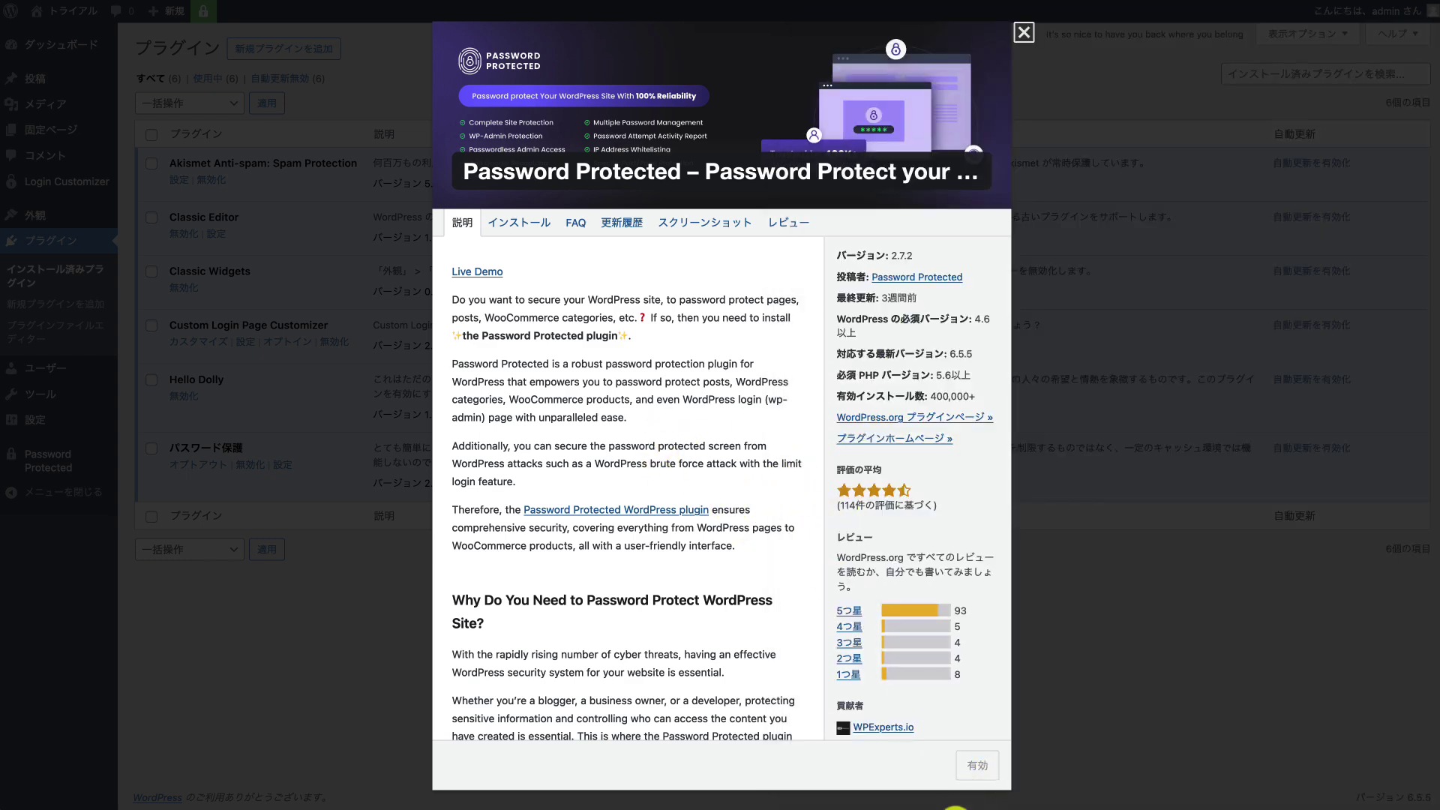
left_click(962, 800)
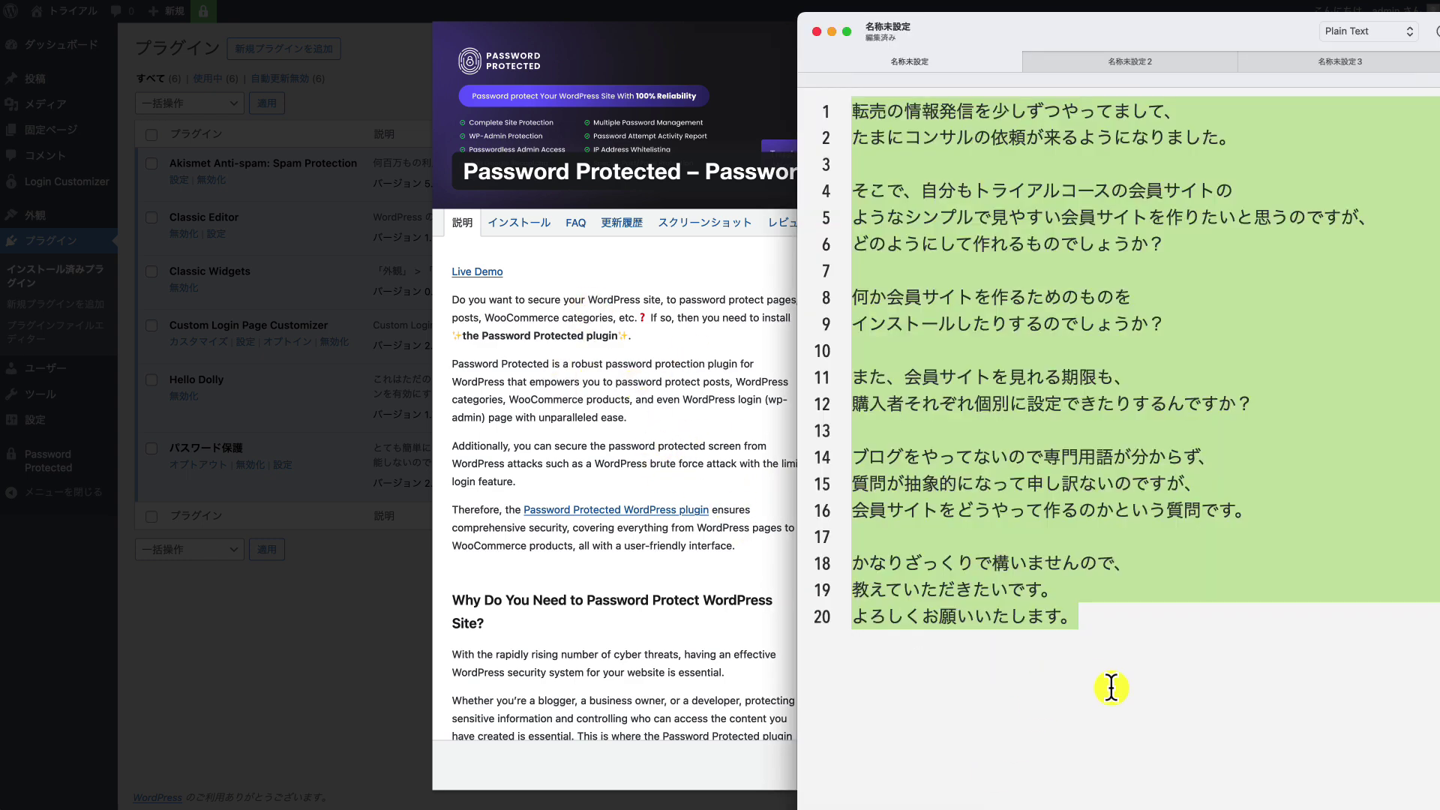
left_click(1098, 655)
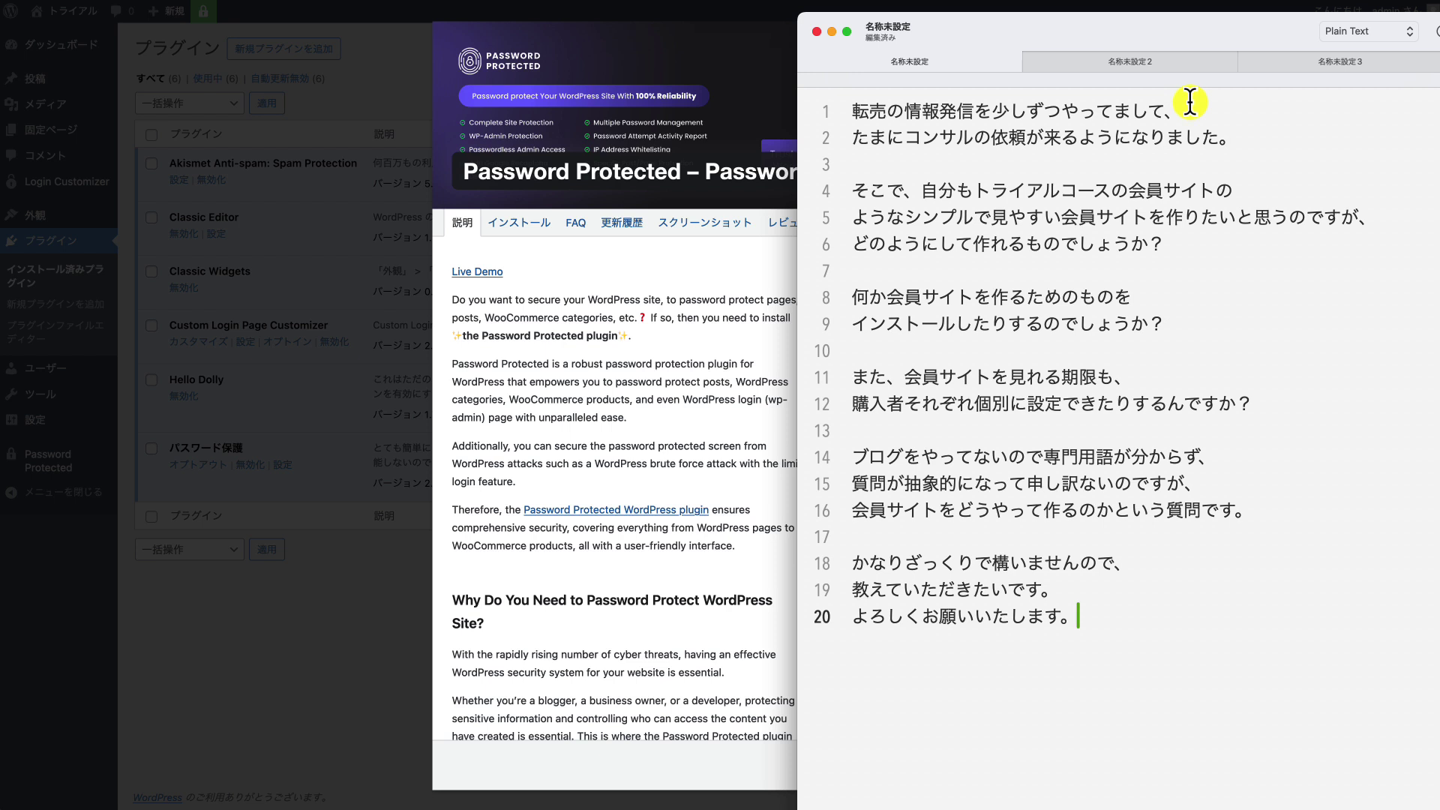
Bring up the 名称未設定2 note and highlight the whole list from step 1 to step 5, clearing the selection at the end.
left_click(1165, 66)
left_click_drag(1054, 488, 830, 90)
left_click(1127, 765)
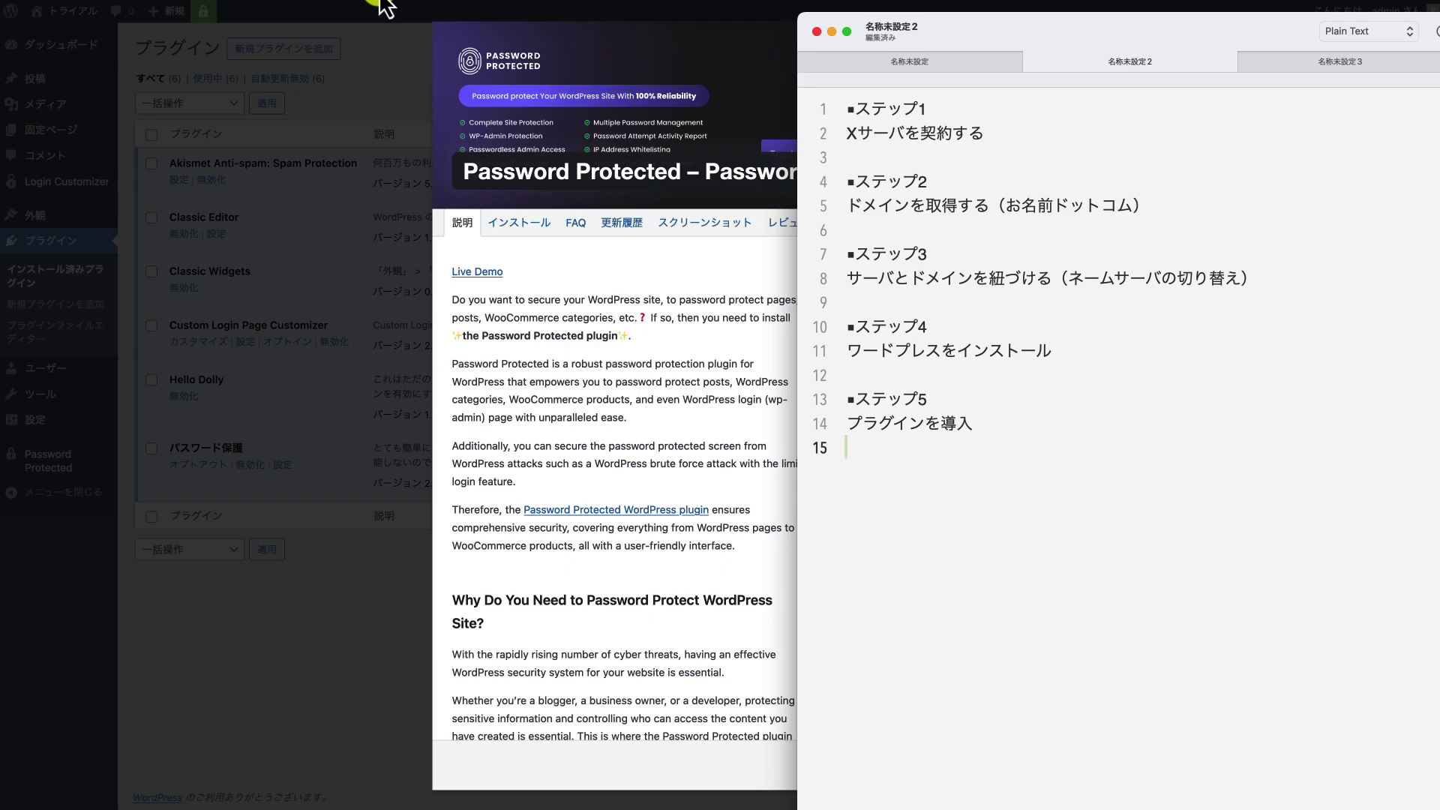
Switch to the Dream Academia TRIAL member site and look through its home page and the list of lecture links.
left_click(281, 538)
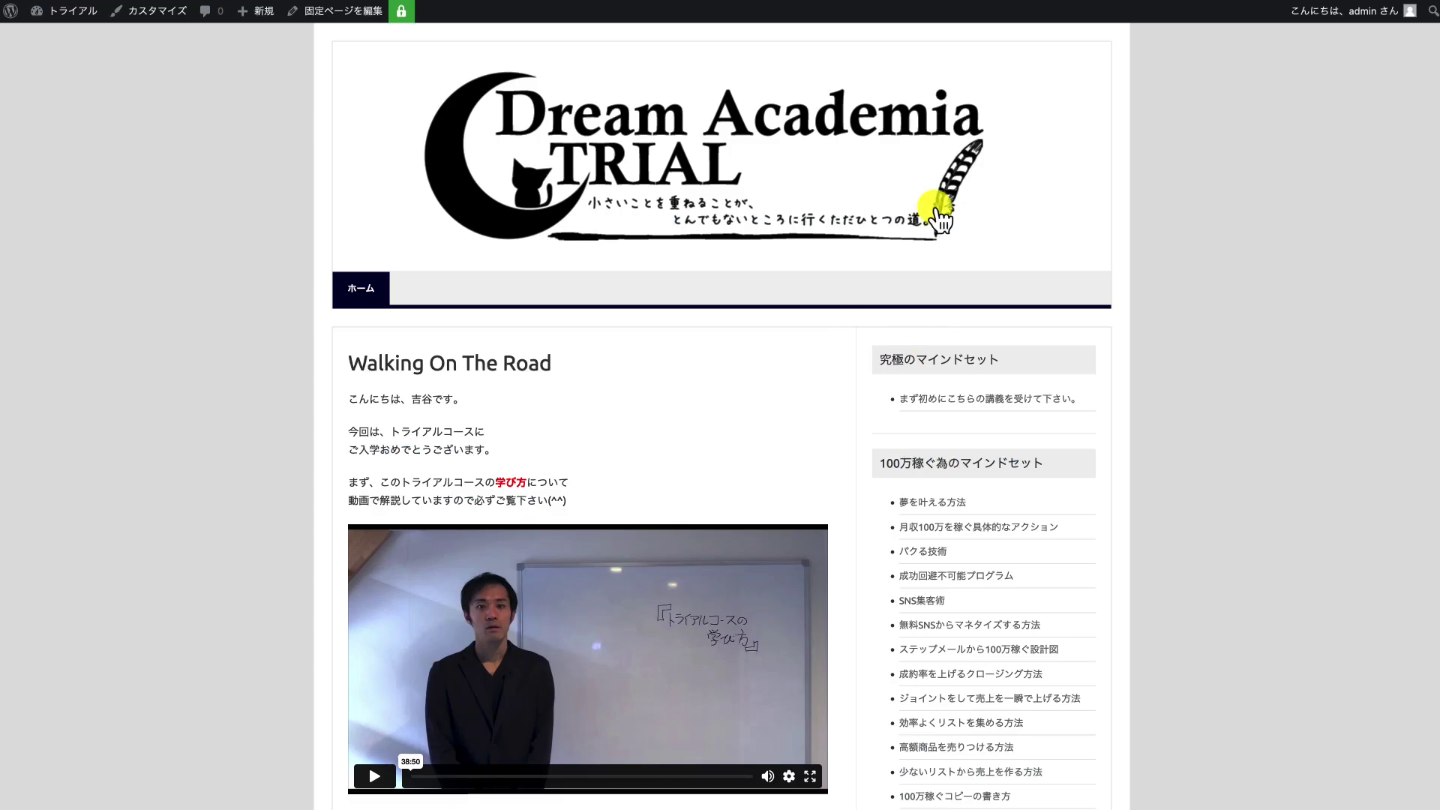
scroll(1050, 210, "down", 3)
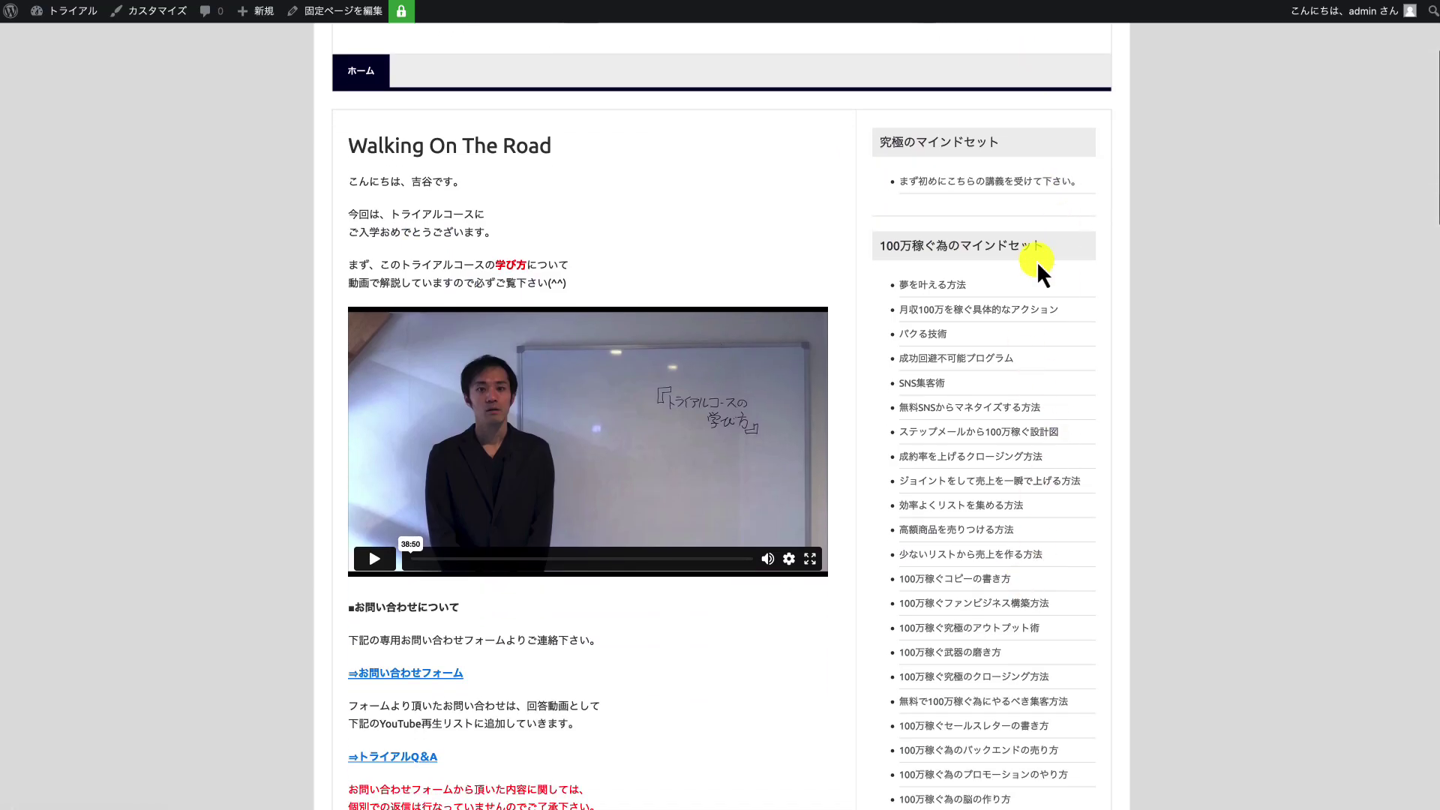
scroll(1035, 380, "down", 8)
scroll(1032, 404, "down", 17)
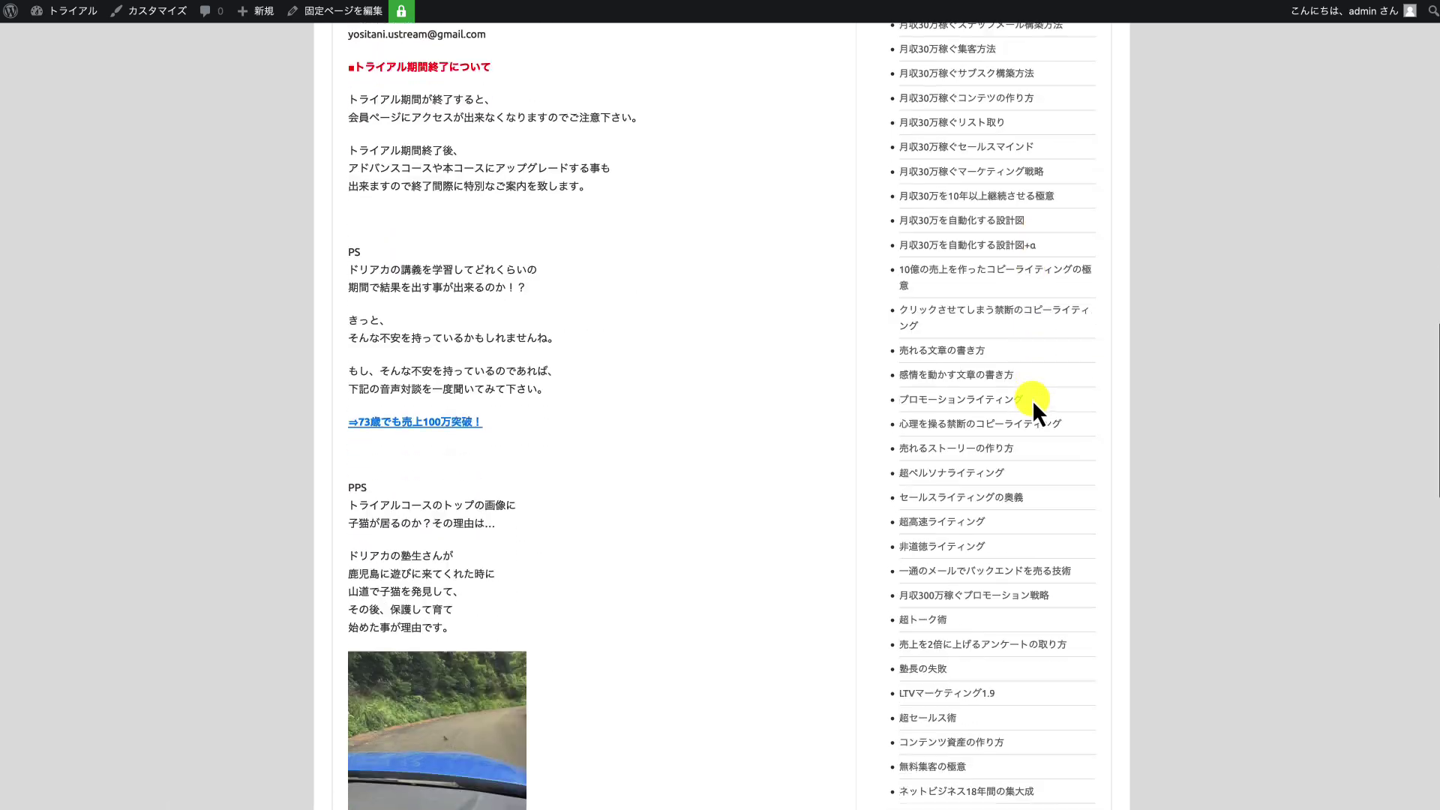
Look back over the member site's home page, including the lecture links, the contact and results sections and the intro video.
scroll(1032, 399, "up", 15)
scroll(970, 213, "up", 12)
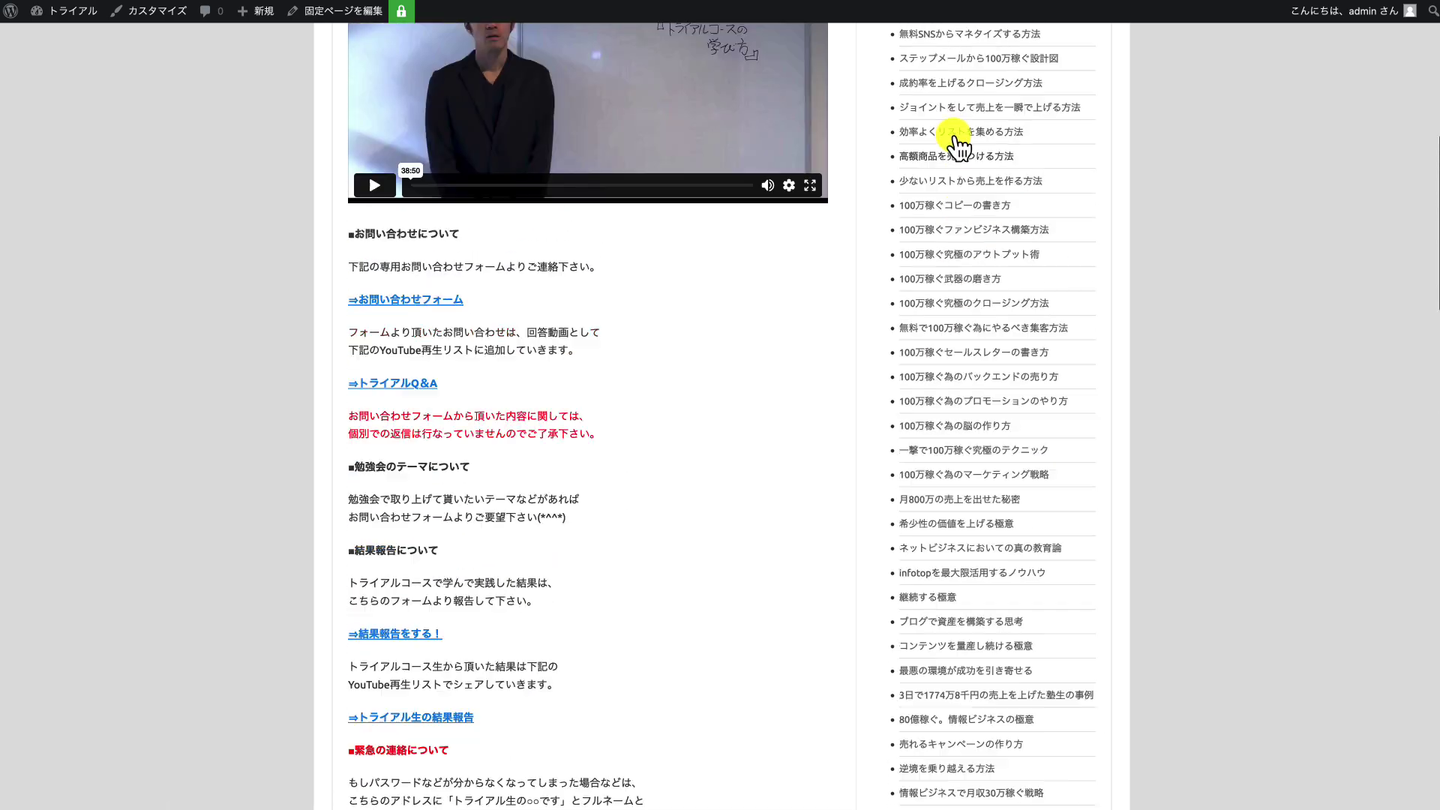
scroll(942, 204, "down", 5)
scroll(610, 394, "down", 2)
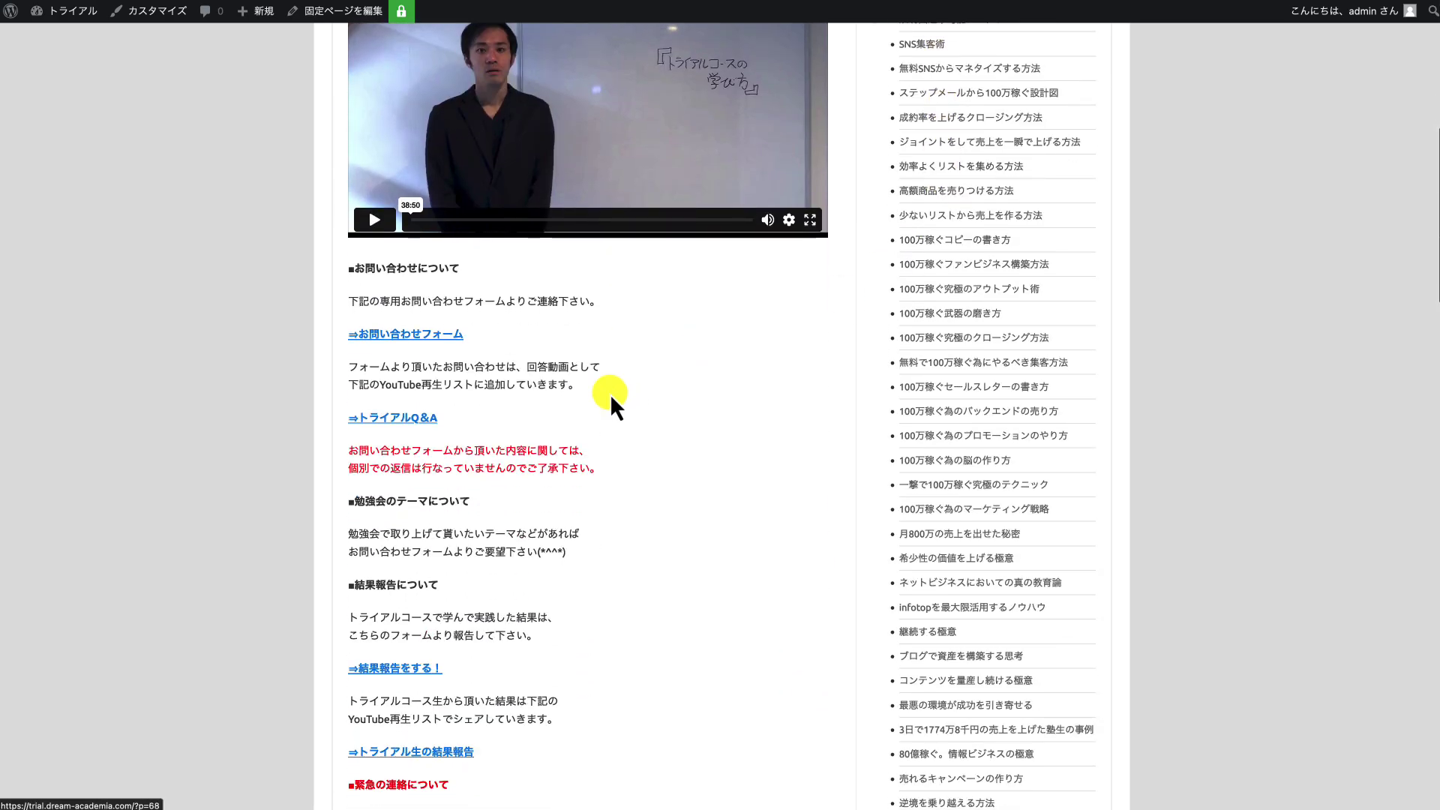
scroll(466, 394, "up", 7)
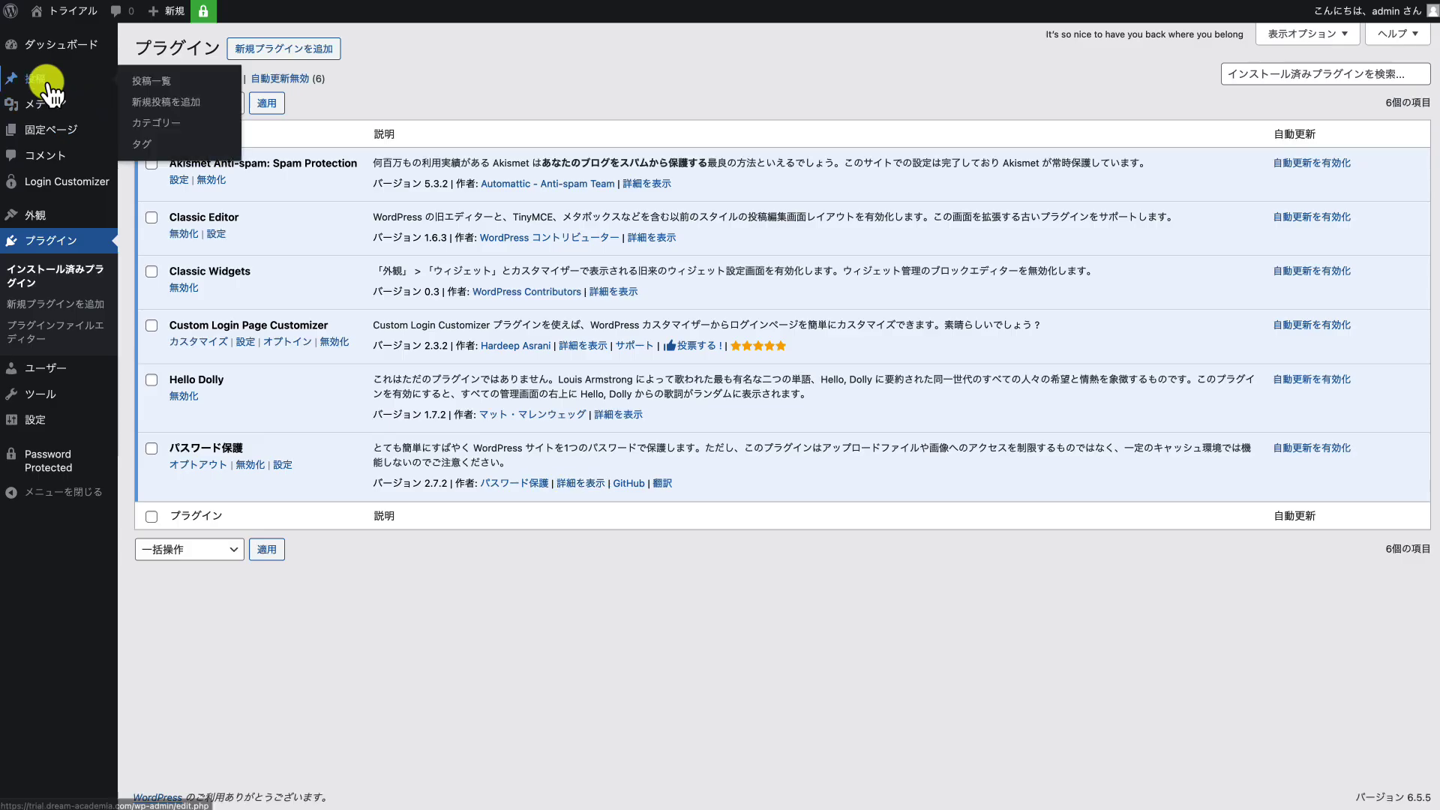
Review the WordPress posts list, the member site's home page and the widget settings, ending on the posts list.
left_click(35, 79)
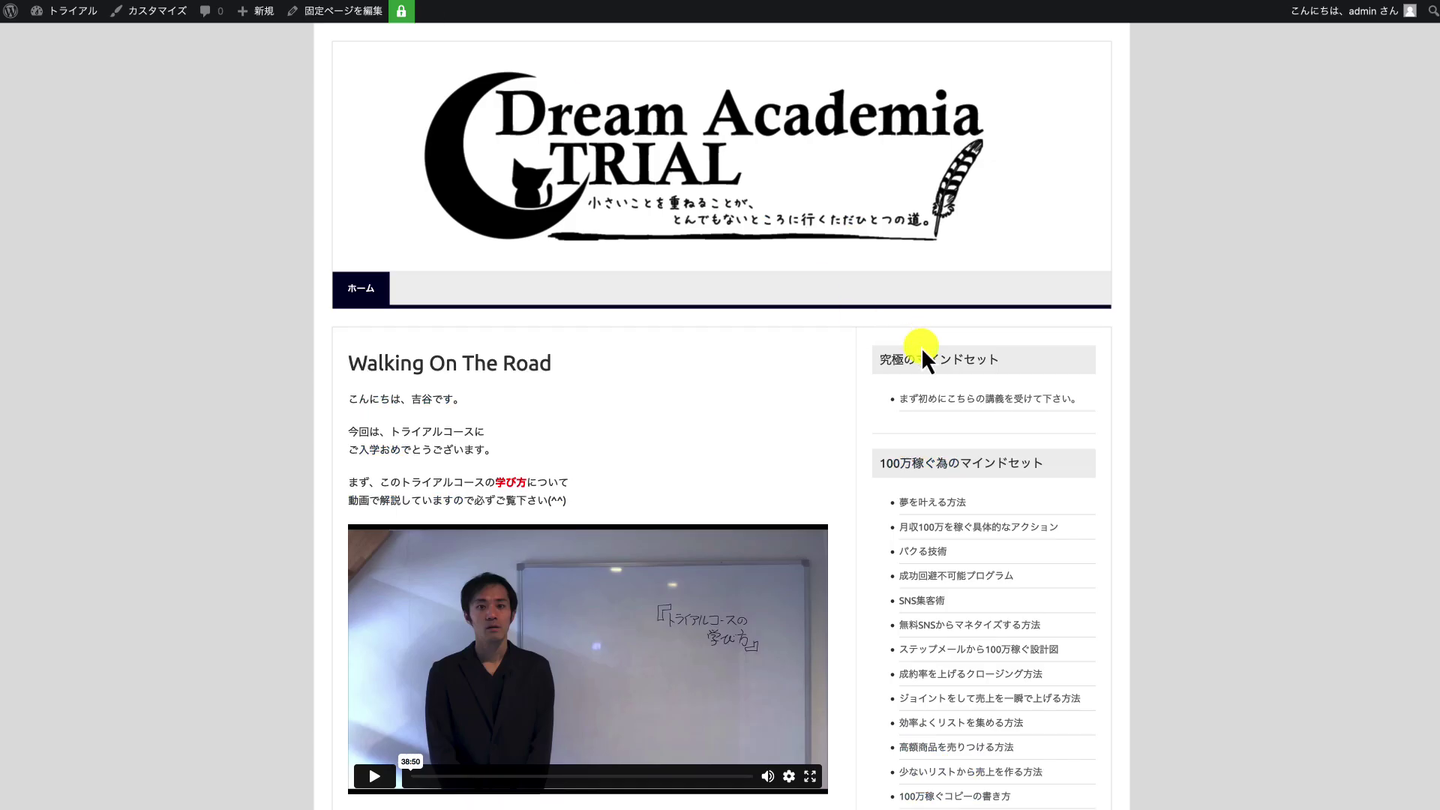
scroll(1035, 713, "down", 5)
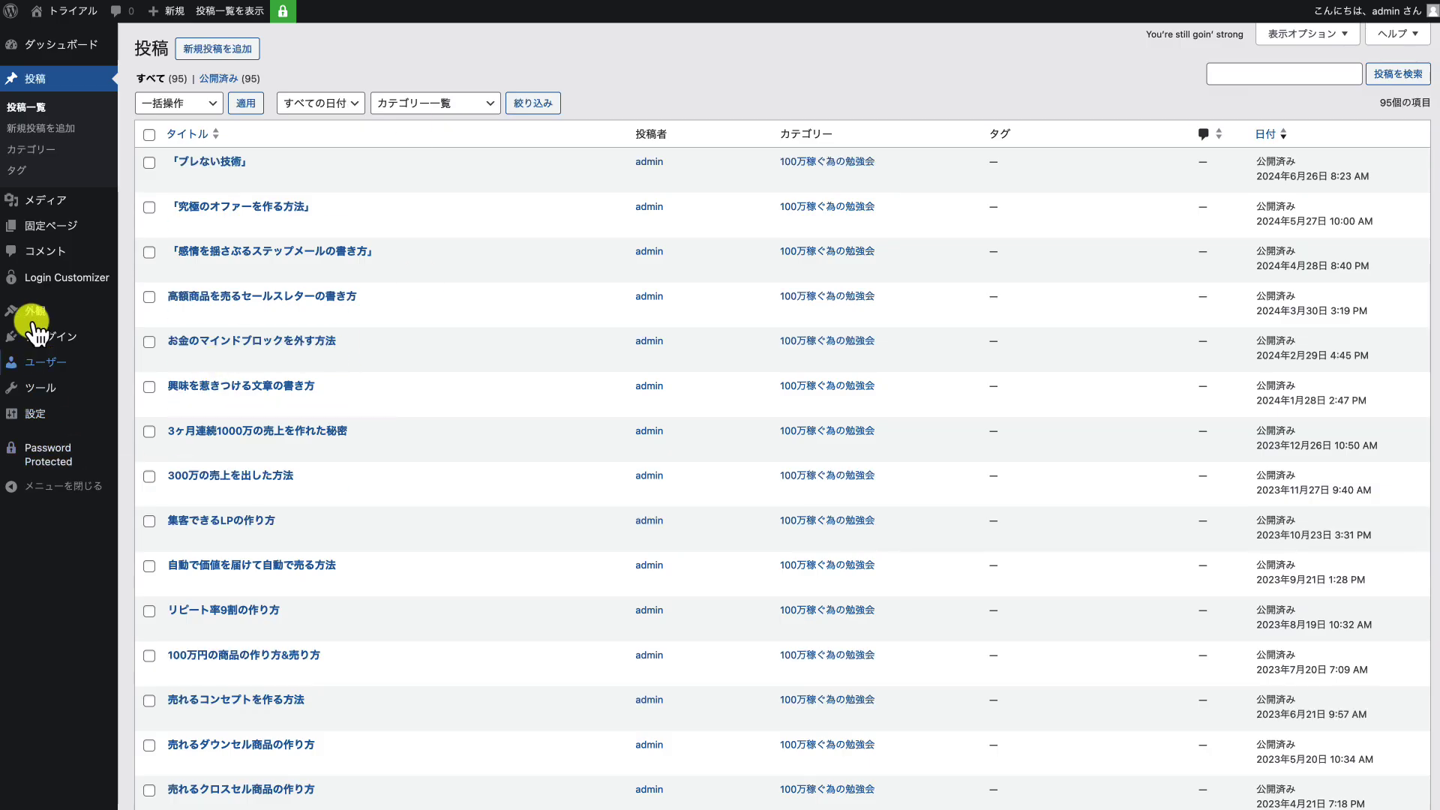
mouse_move(38, 315)
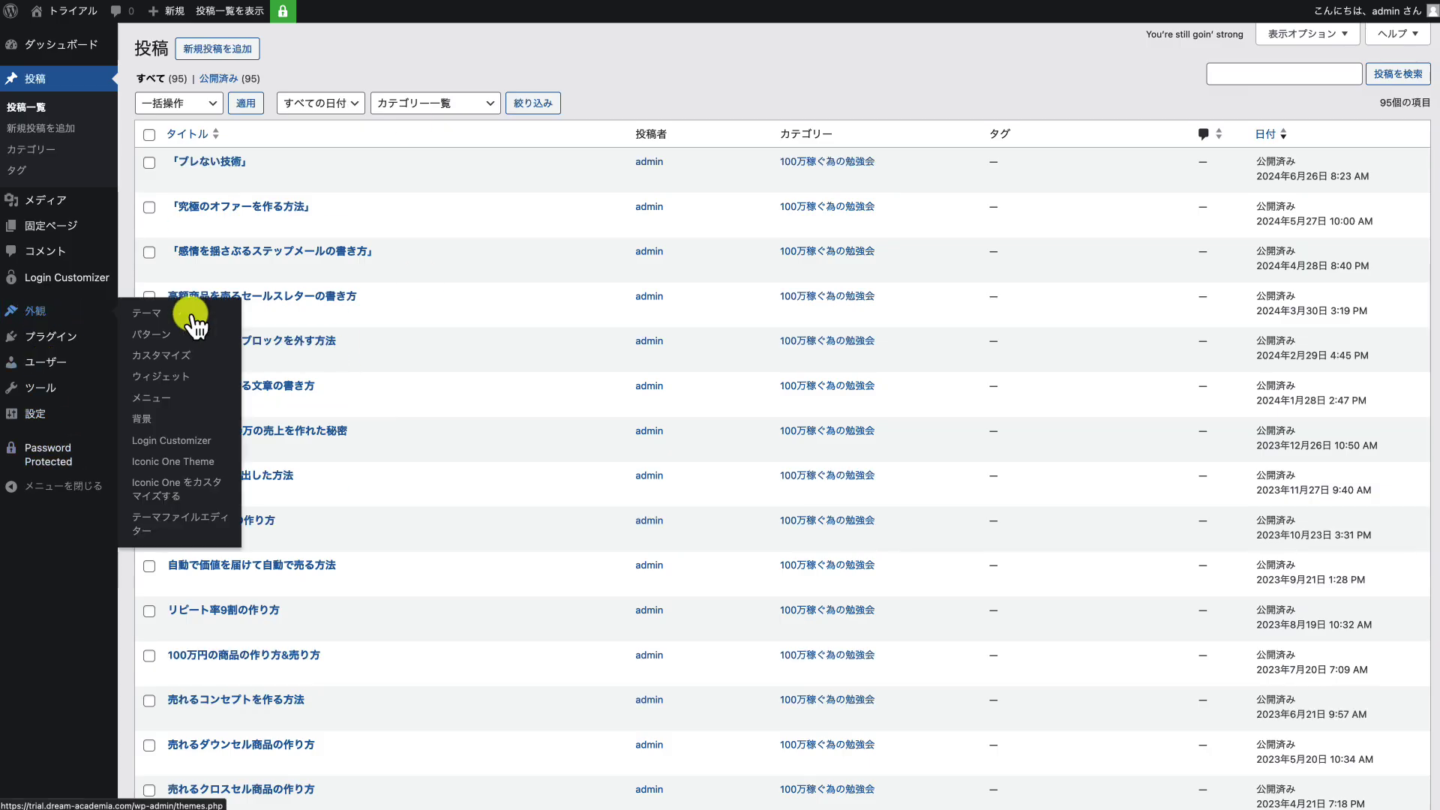
left_click(160, 378)
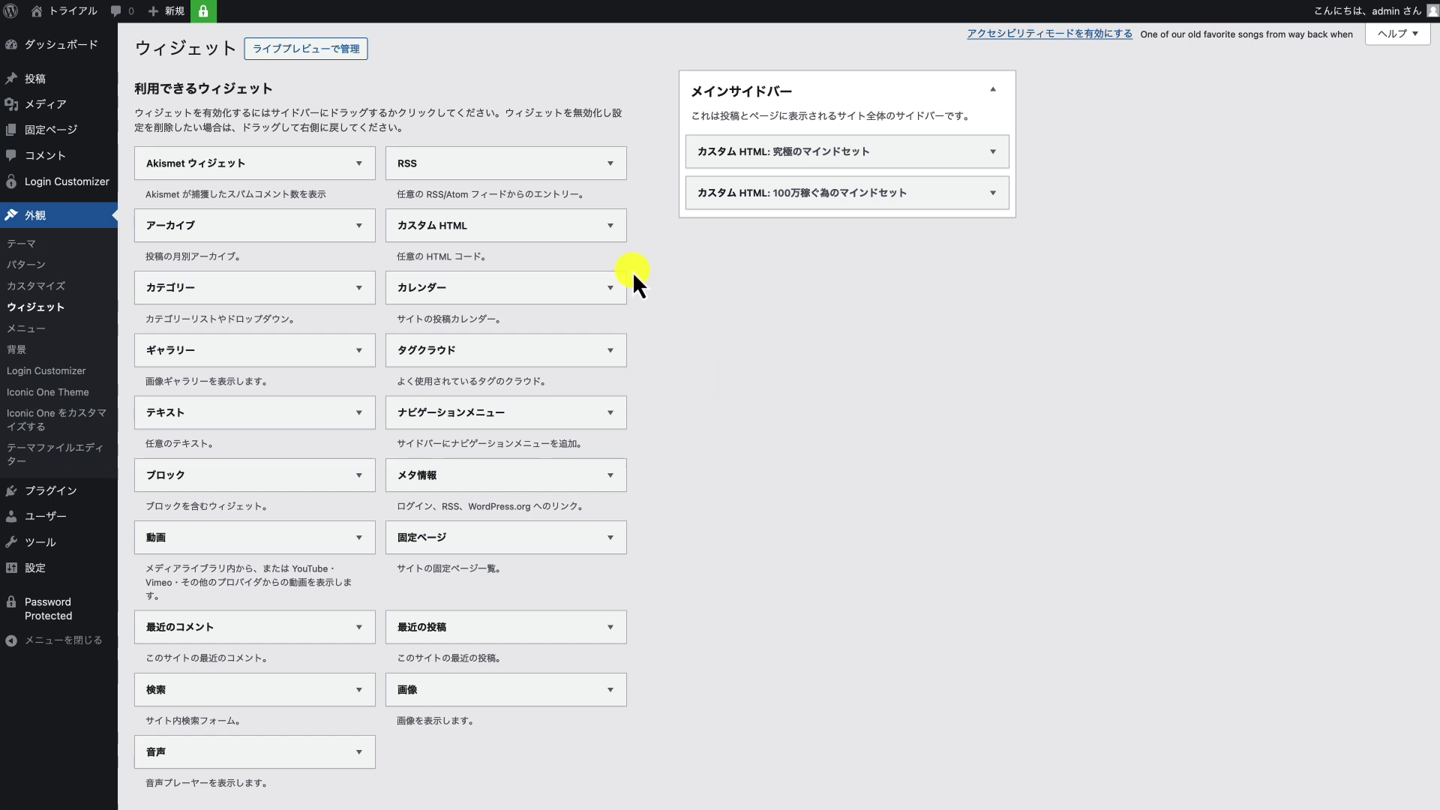
left_click(47, 79)
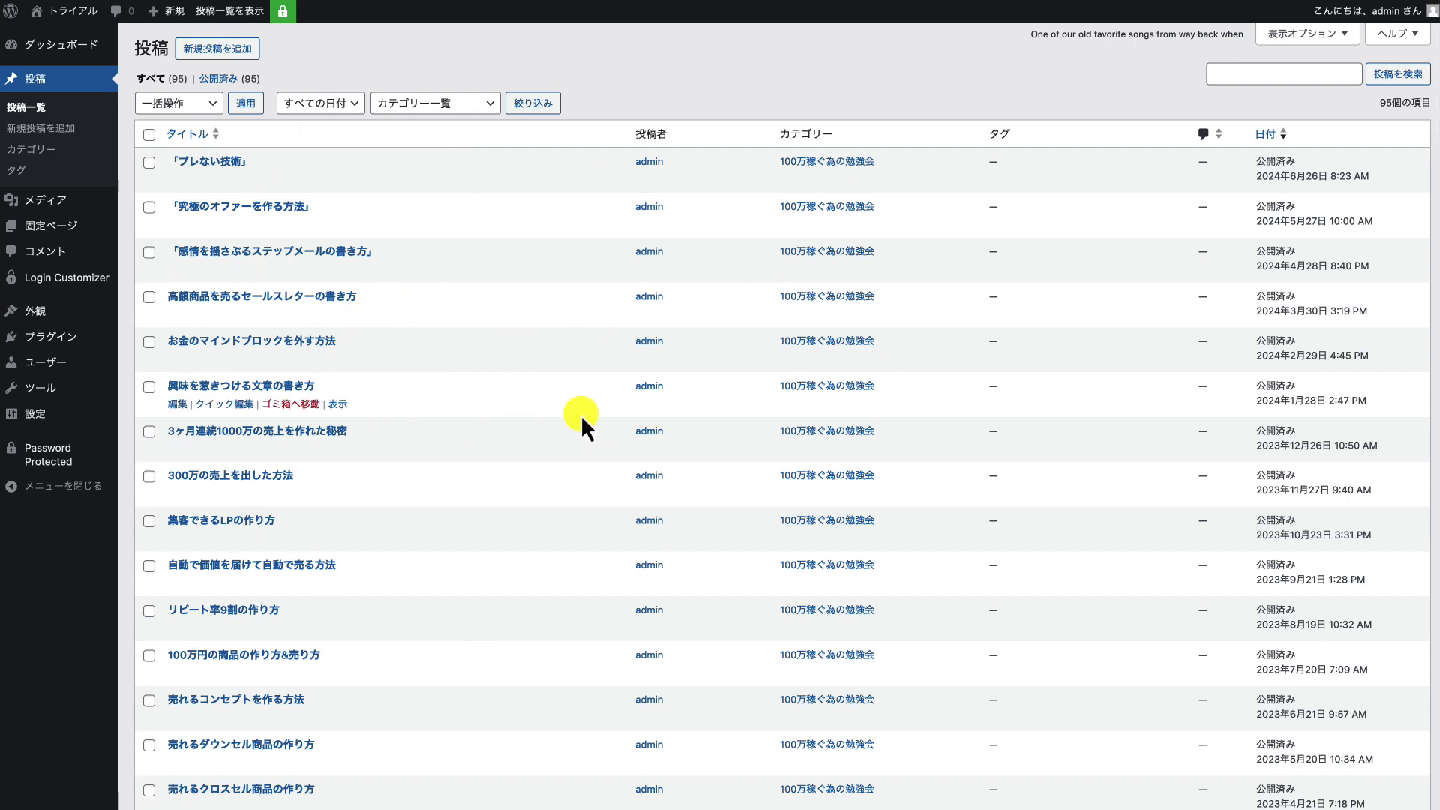
In the widget settings, add an empty カスタム HTML widget to メインサイドバー and delete it again.
mouse_move(56, 312)
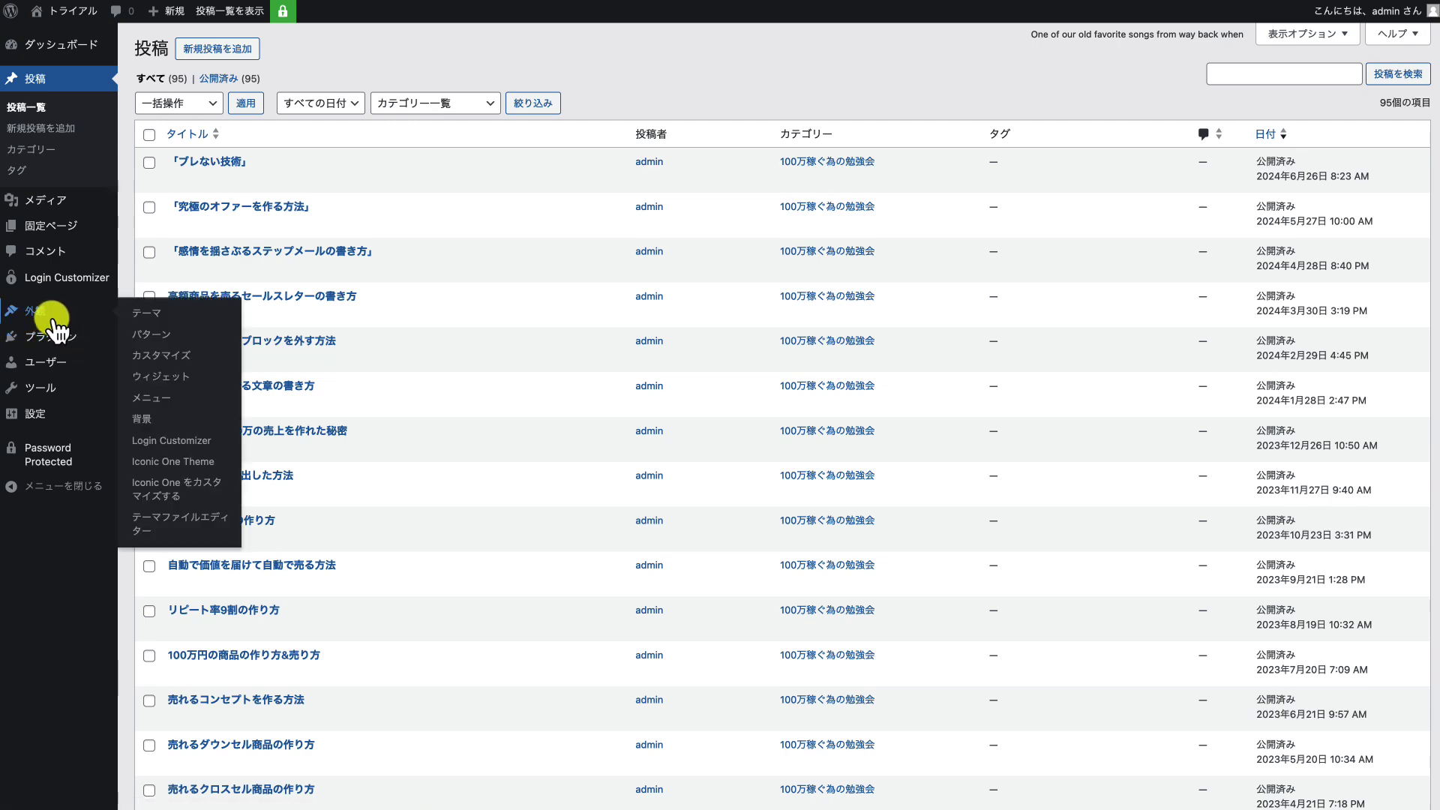
left_click(169, 377)
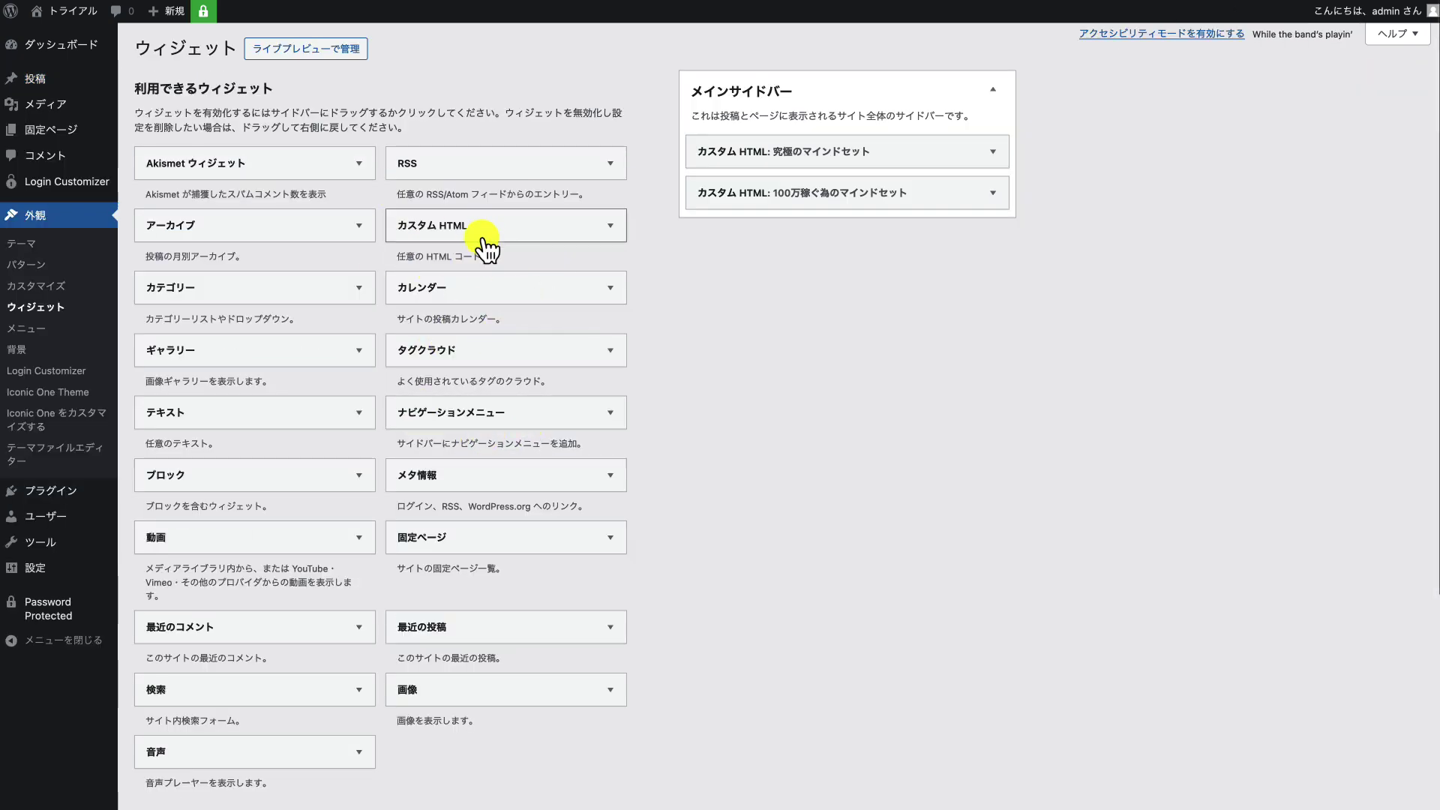
left_click_drag(482, 236, 794, 248)
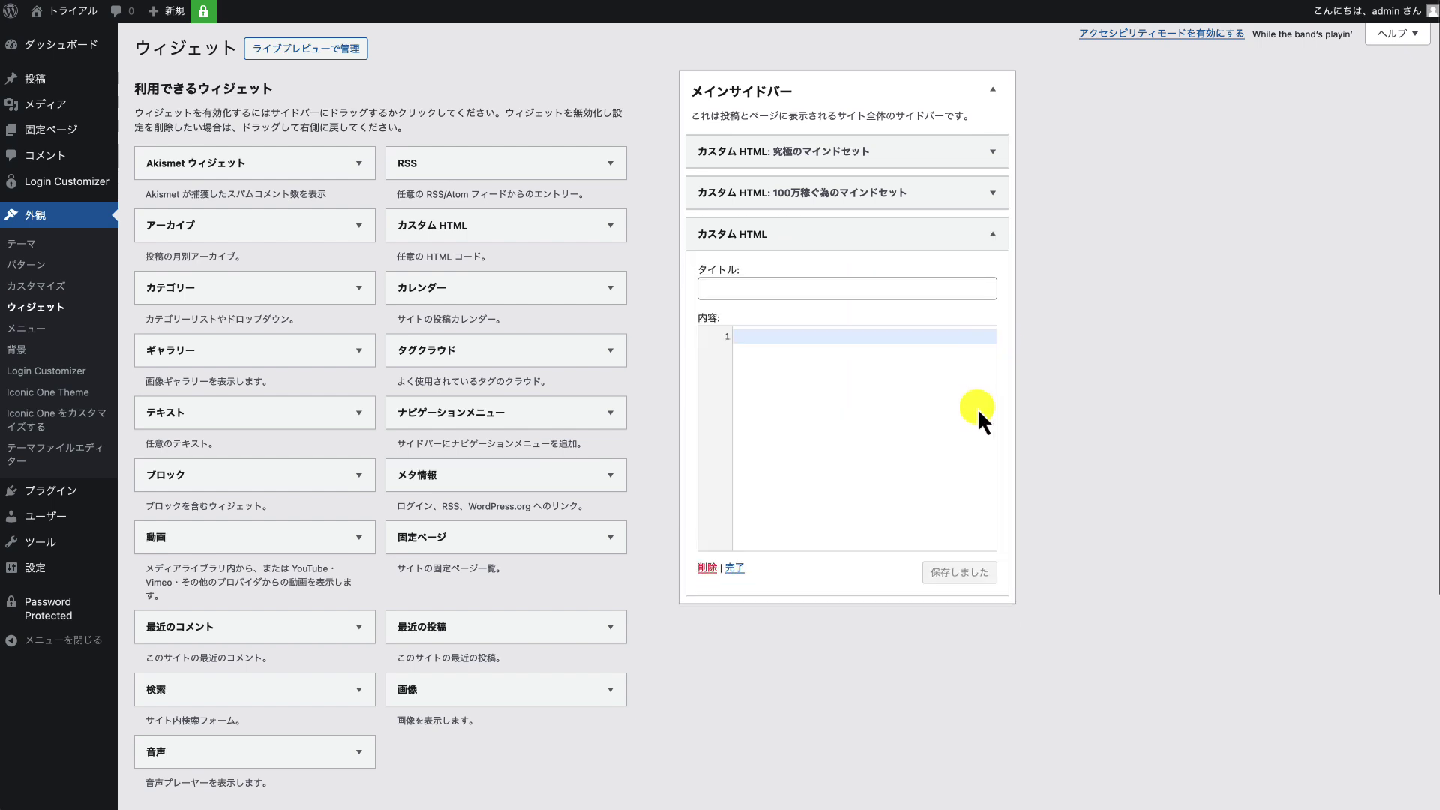
left_click(707, 568)
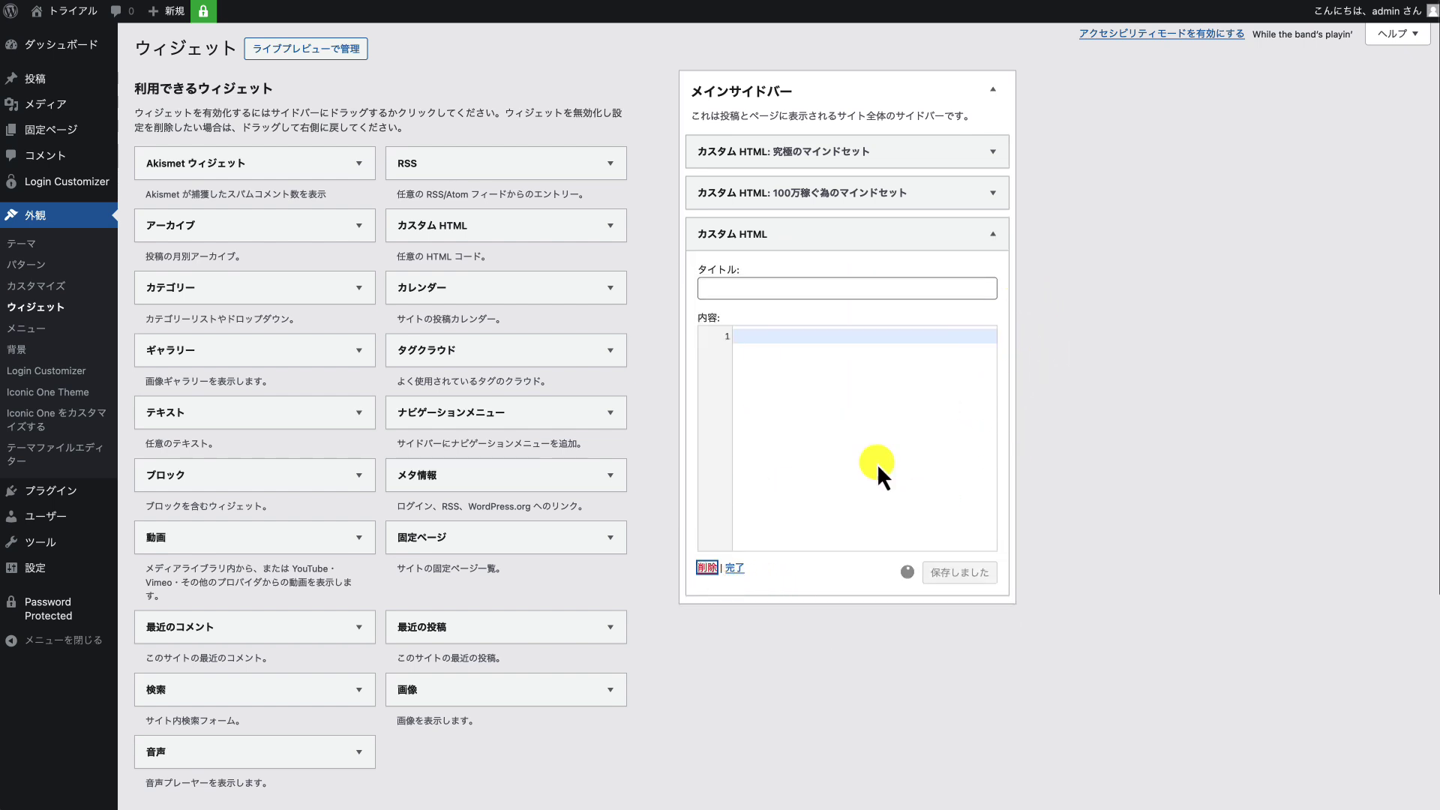
Expand the 100万稼ぐ為のマインドセット and 究極のマインドセット widgets and look through their HTML link lists.
left_click(923, 193)
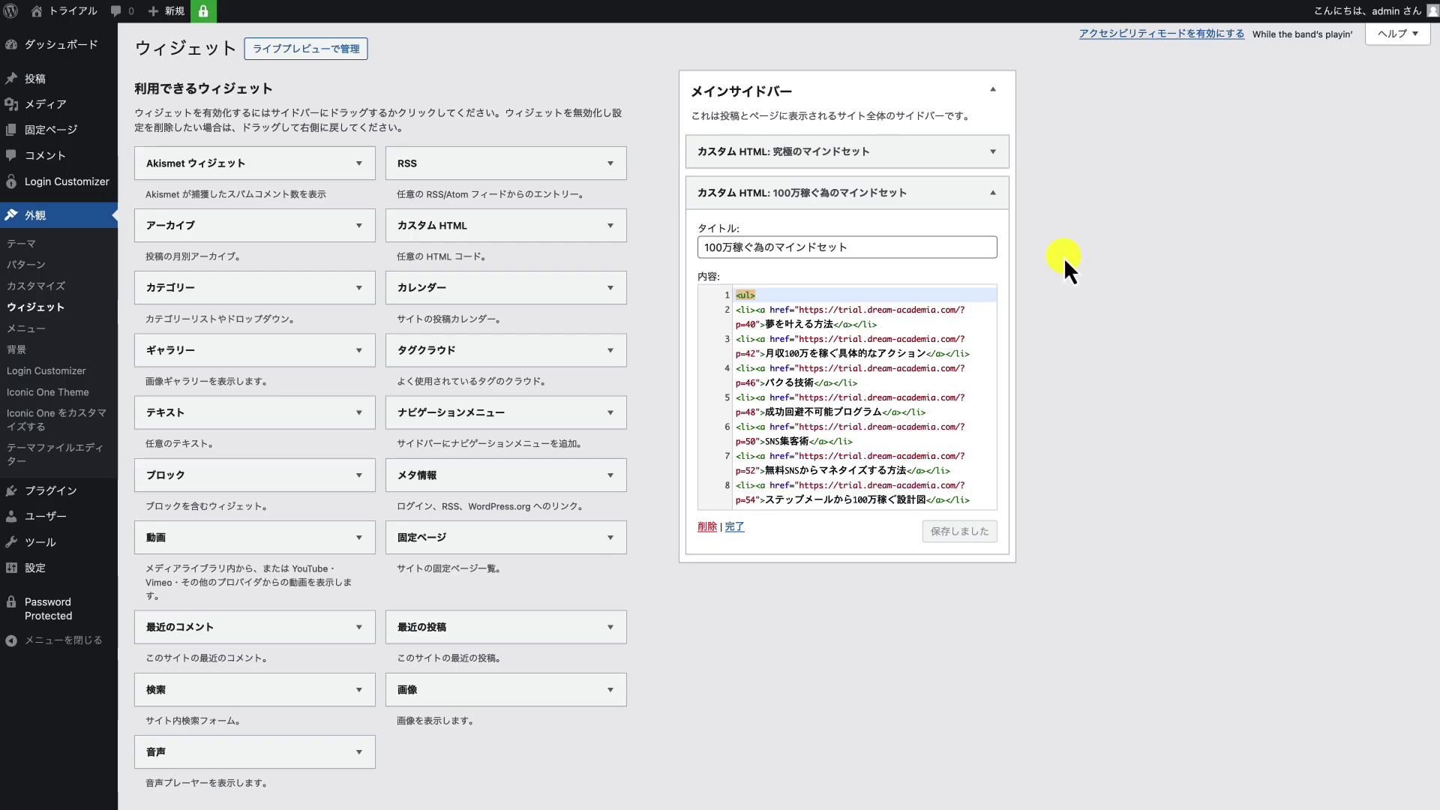
left_click(900, 158)
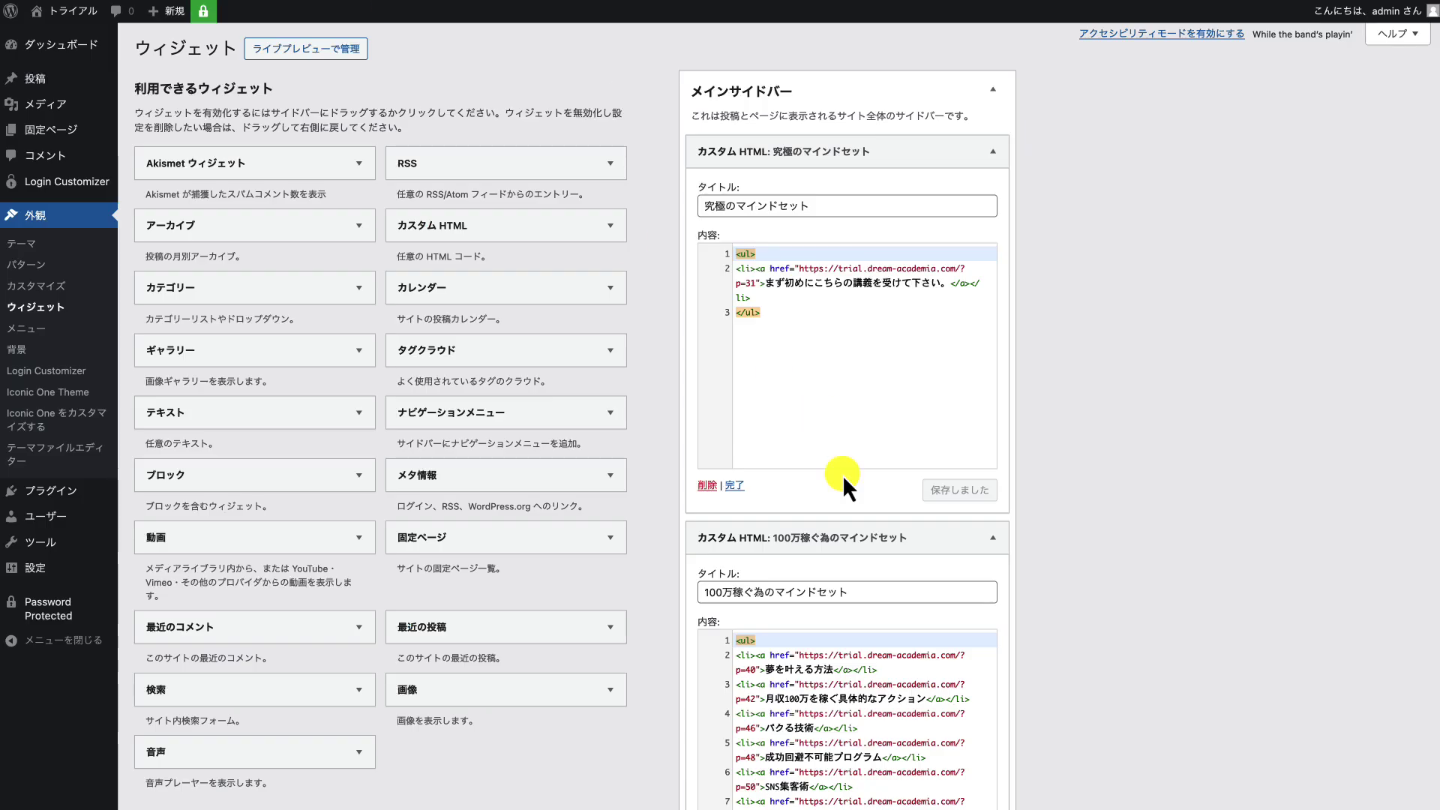
scroll(843, 475, "down", 5)
scroll(868, 555, "down", 15)
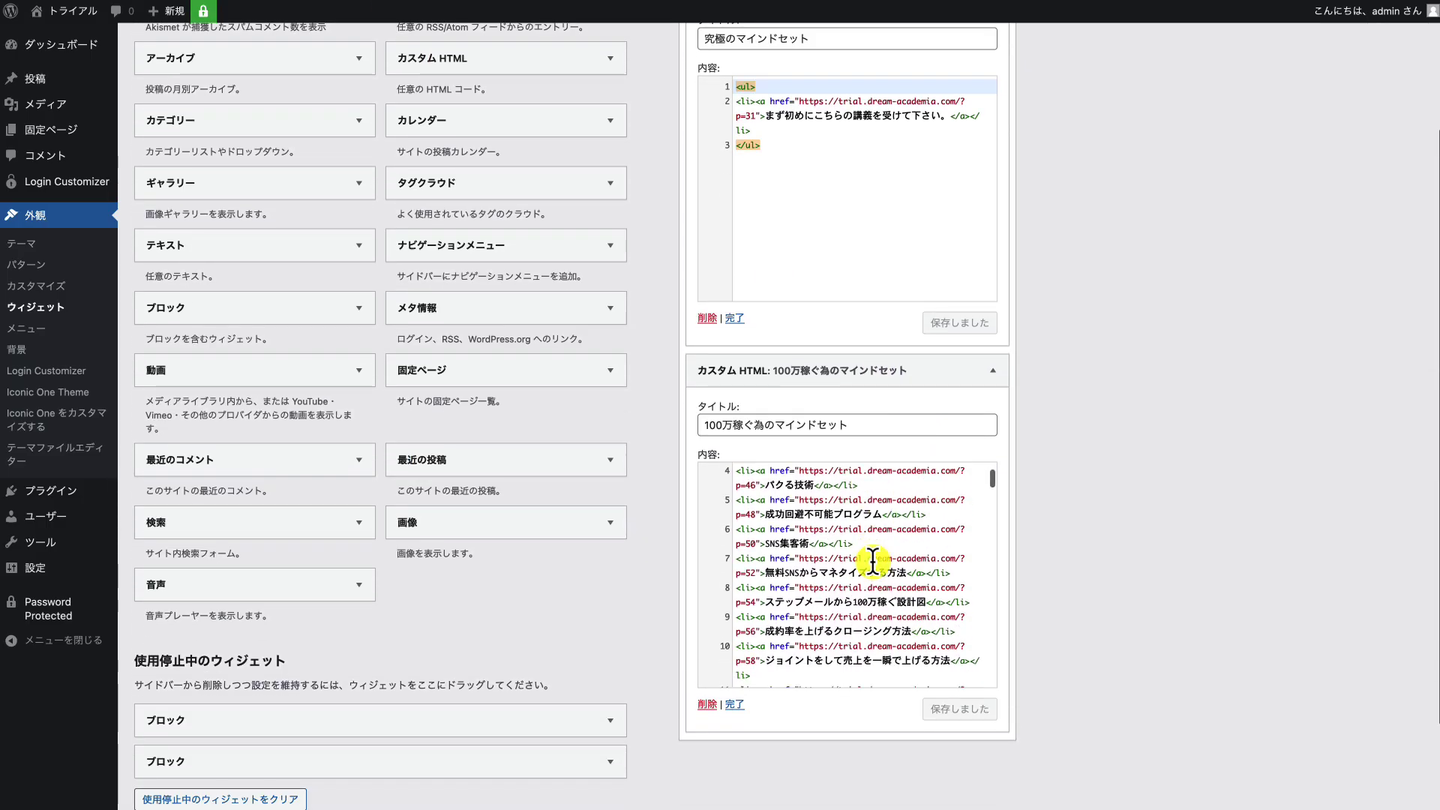
scroll(870, 560, "down", 15)
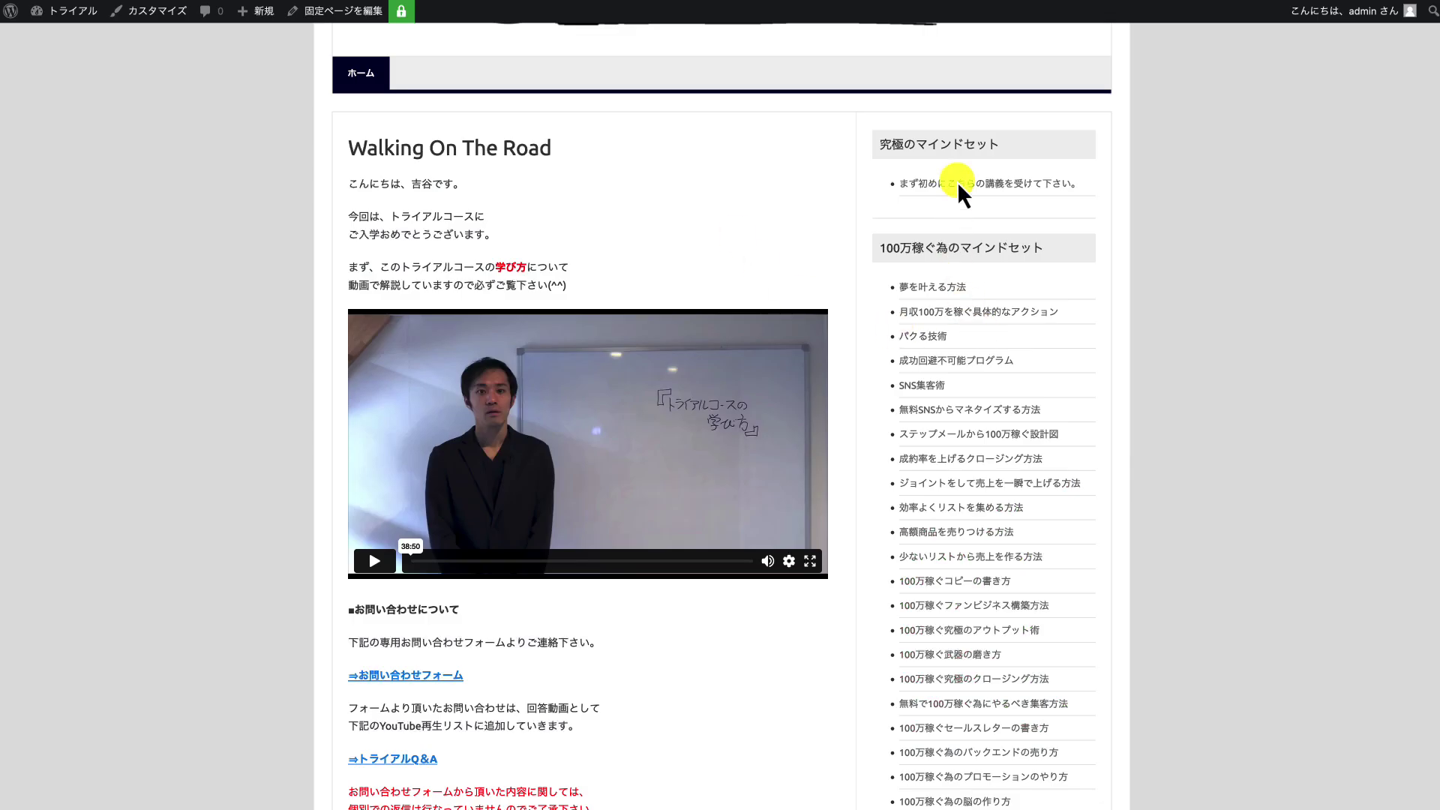
Browse the member site's lecture links, view three of the lecture pages, and return to the home page.
scroll(957, 182, "down", 20)
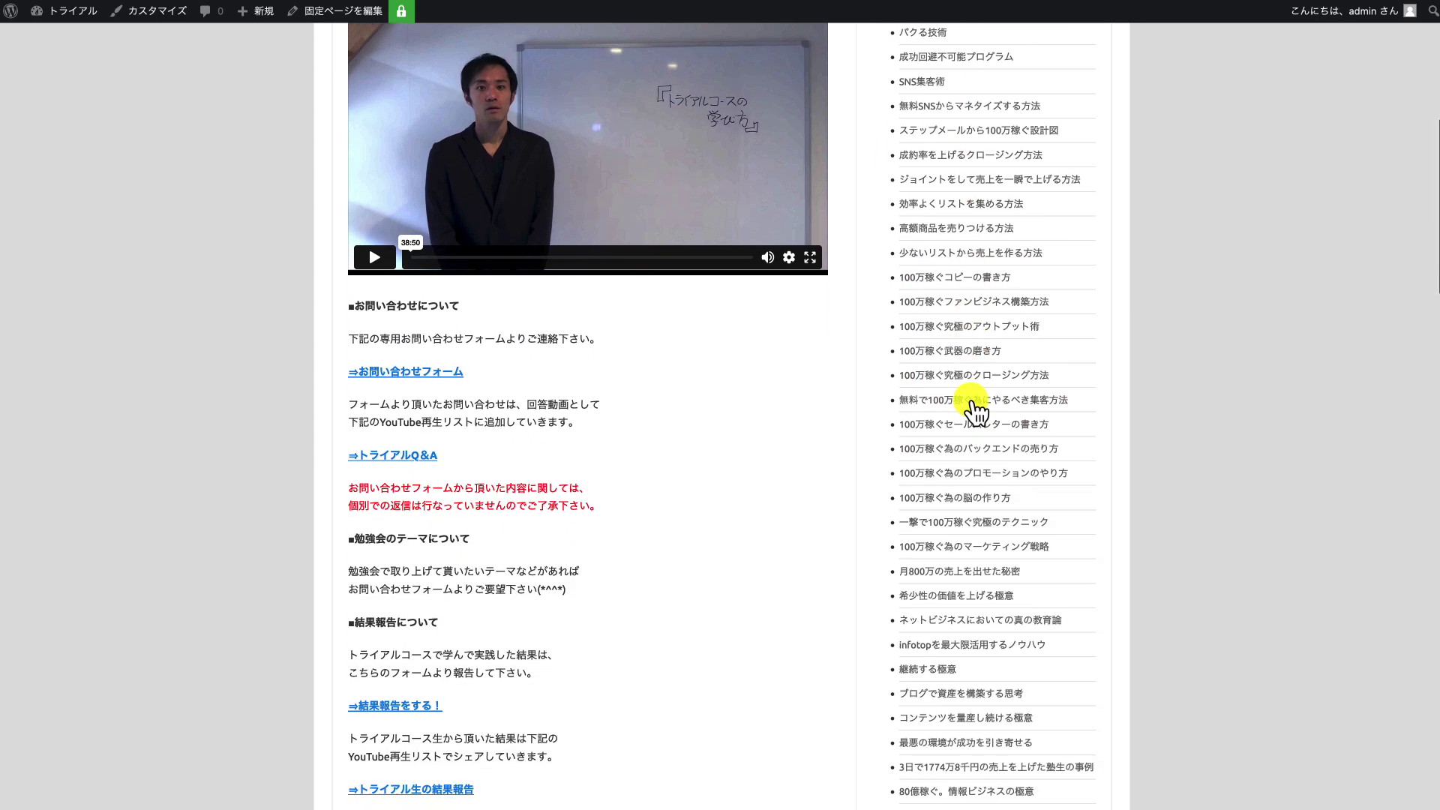
scroll(975, 474, "up", 20)
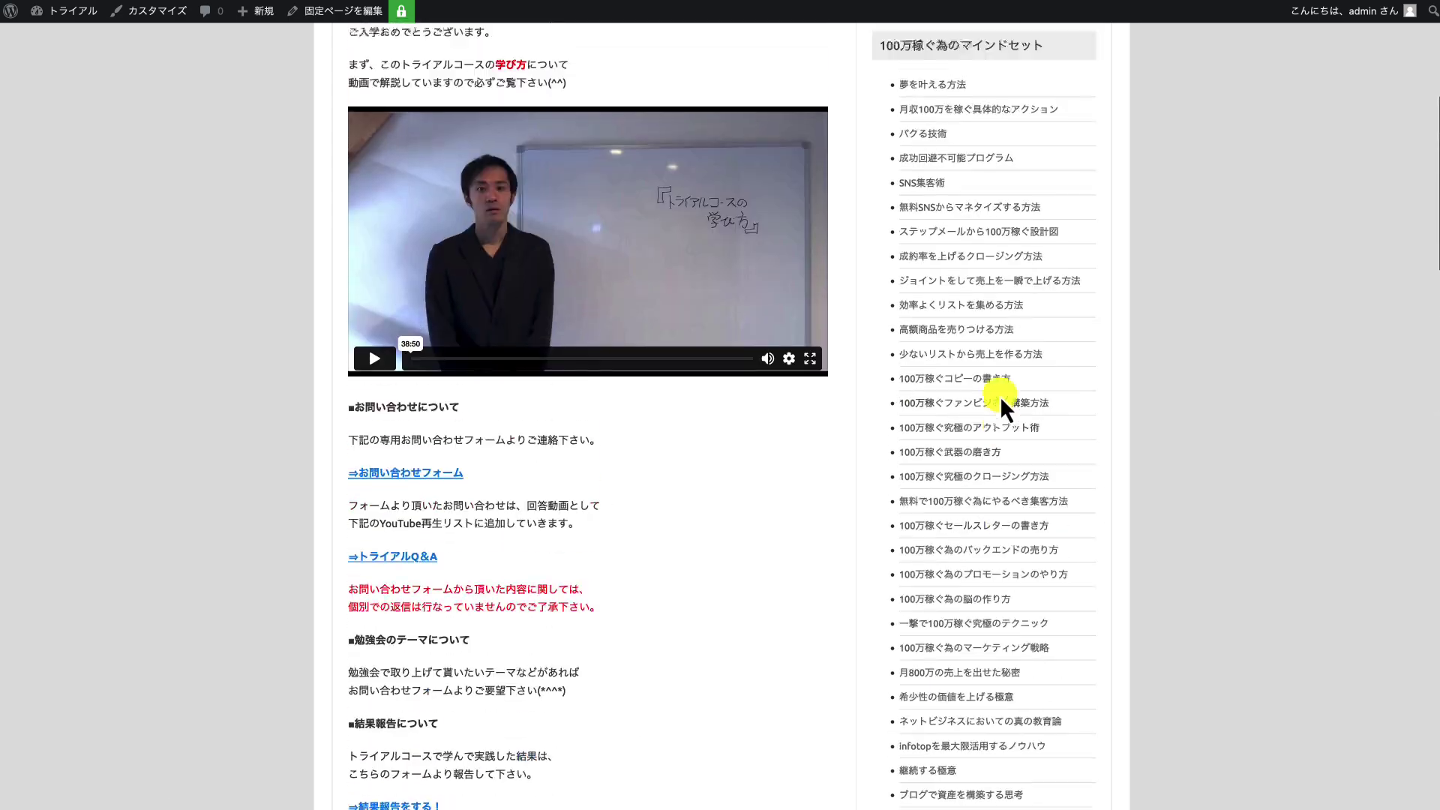
left_click(976, 355)
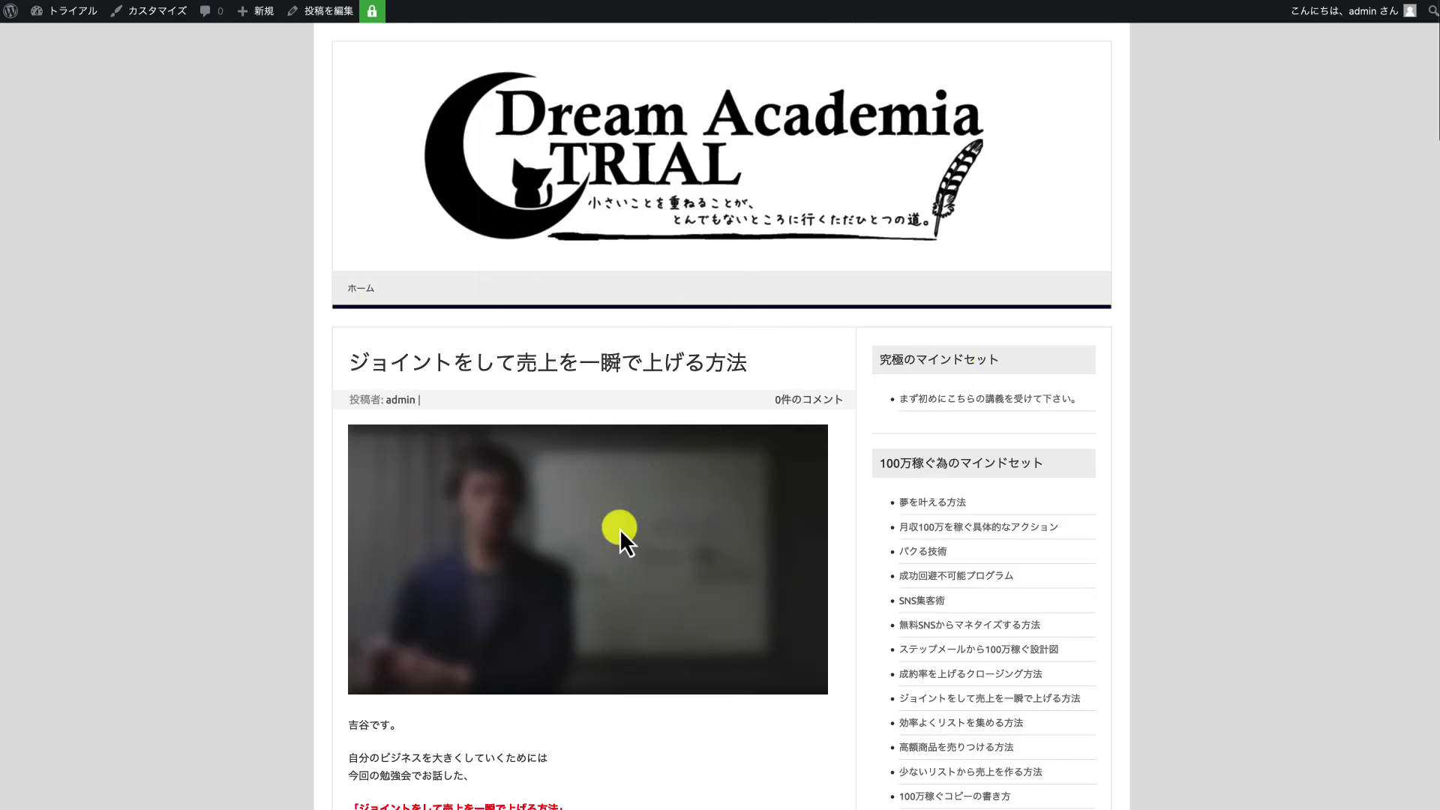
left_click(977, 527)
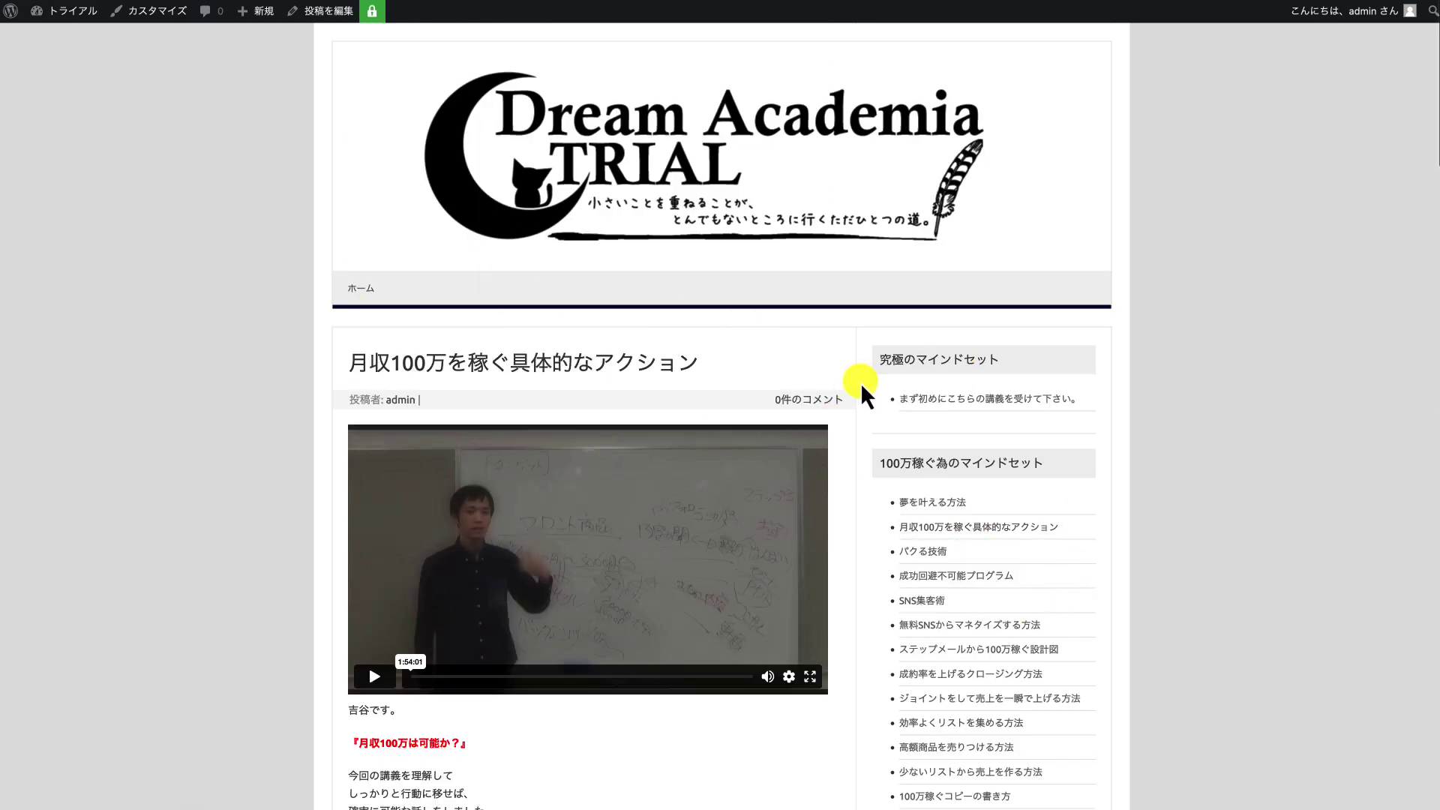
scroll(908, 450, "down", 7)
left_click(943, 495)
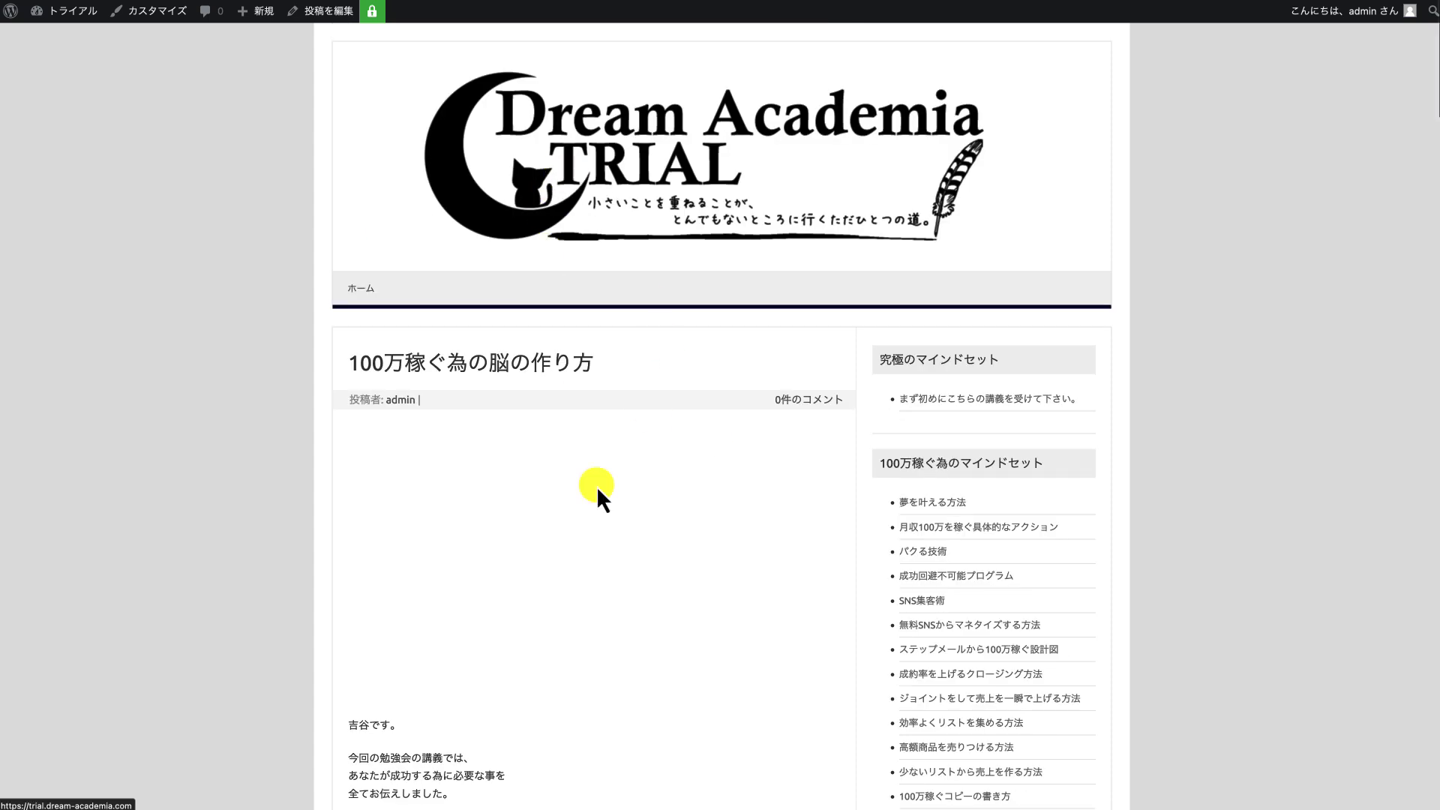
left_click(732, 161)
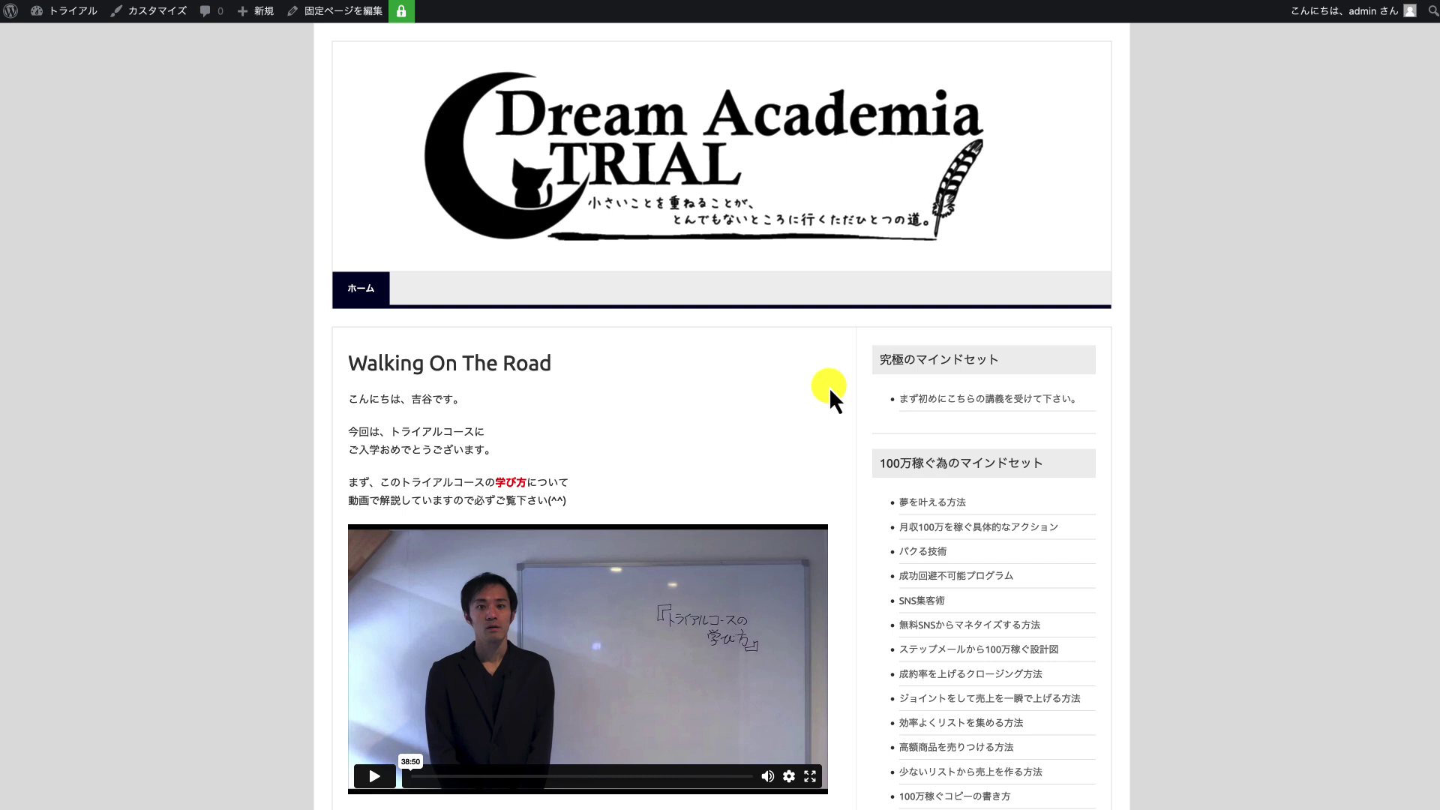
Bring up the 名称未設定2 note over the member site and highlight the list from step 1 to step 5.
key("super+Tab")
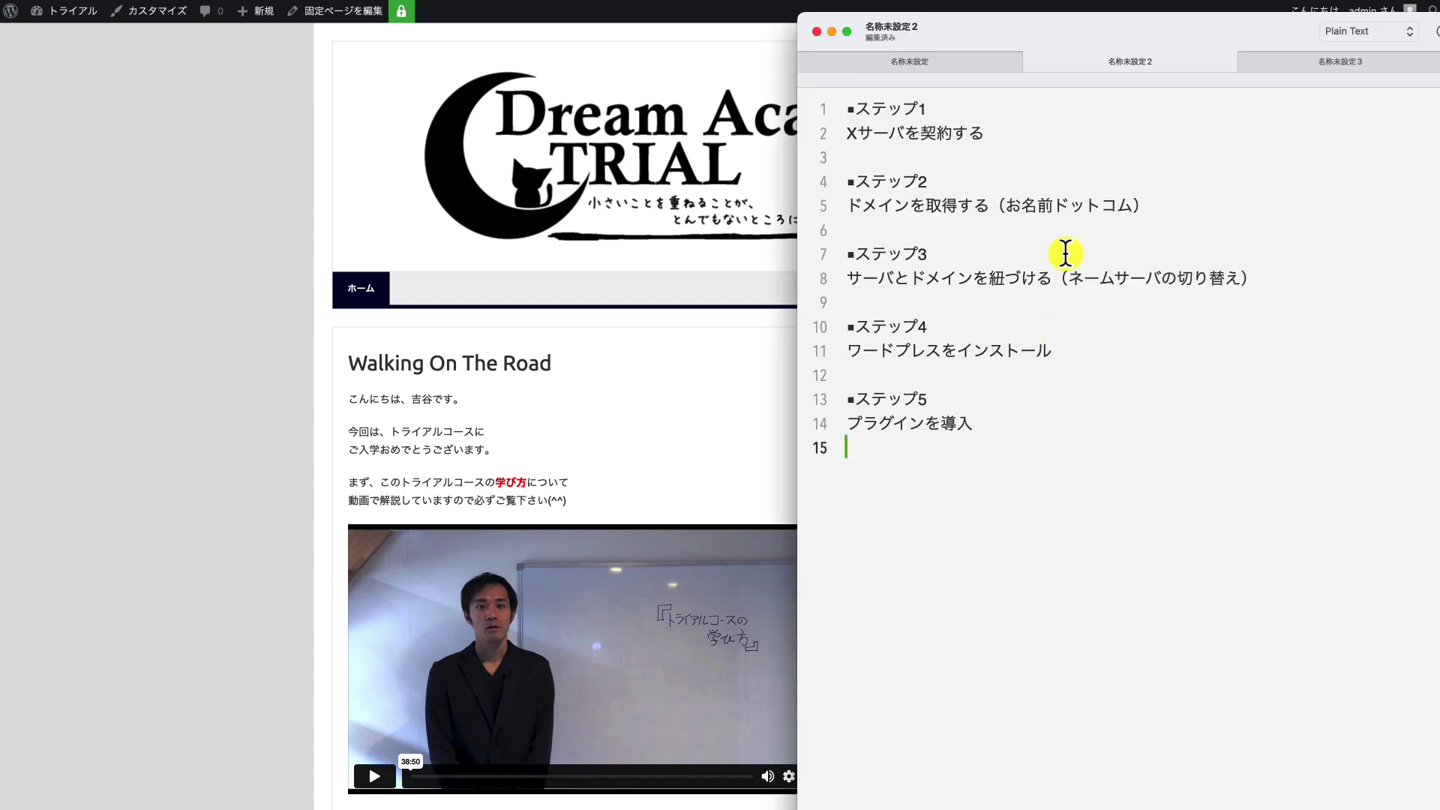
left_click_drag(993, 431, 808, 75)
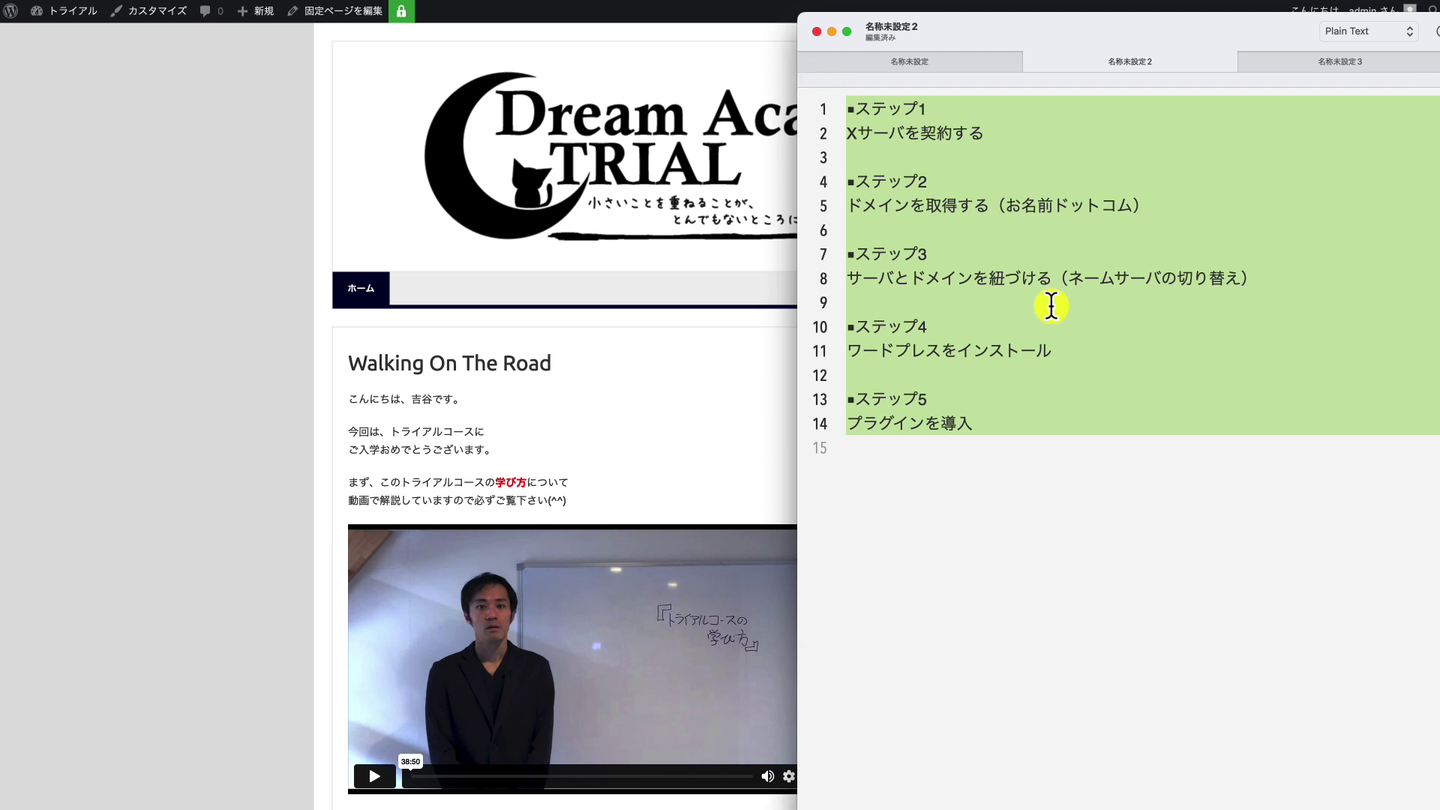
left_click_drag(1001, 424, 801, 111)
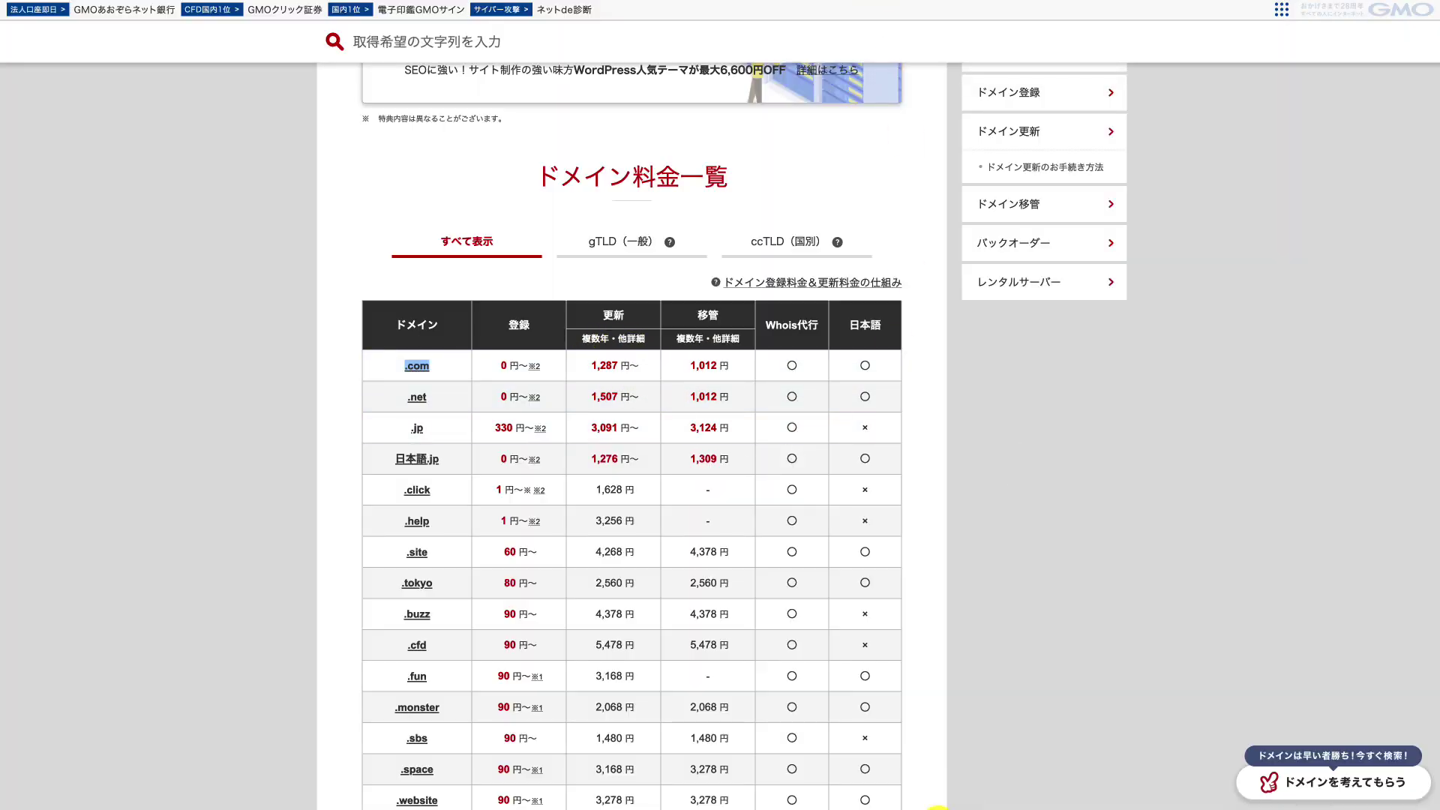
Return from the domain price list to the notes, show the 名称未設定 note and highlight the entire question.
key("super+Tab")
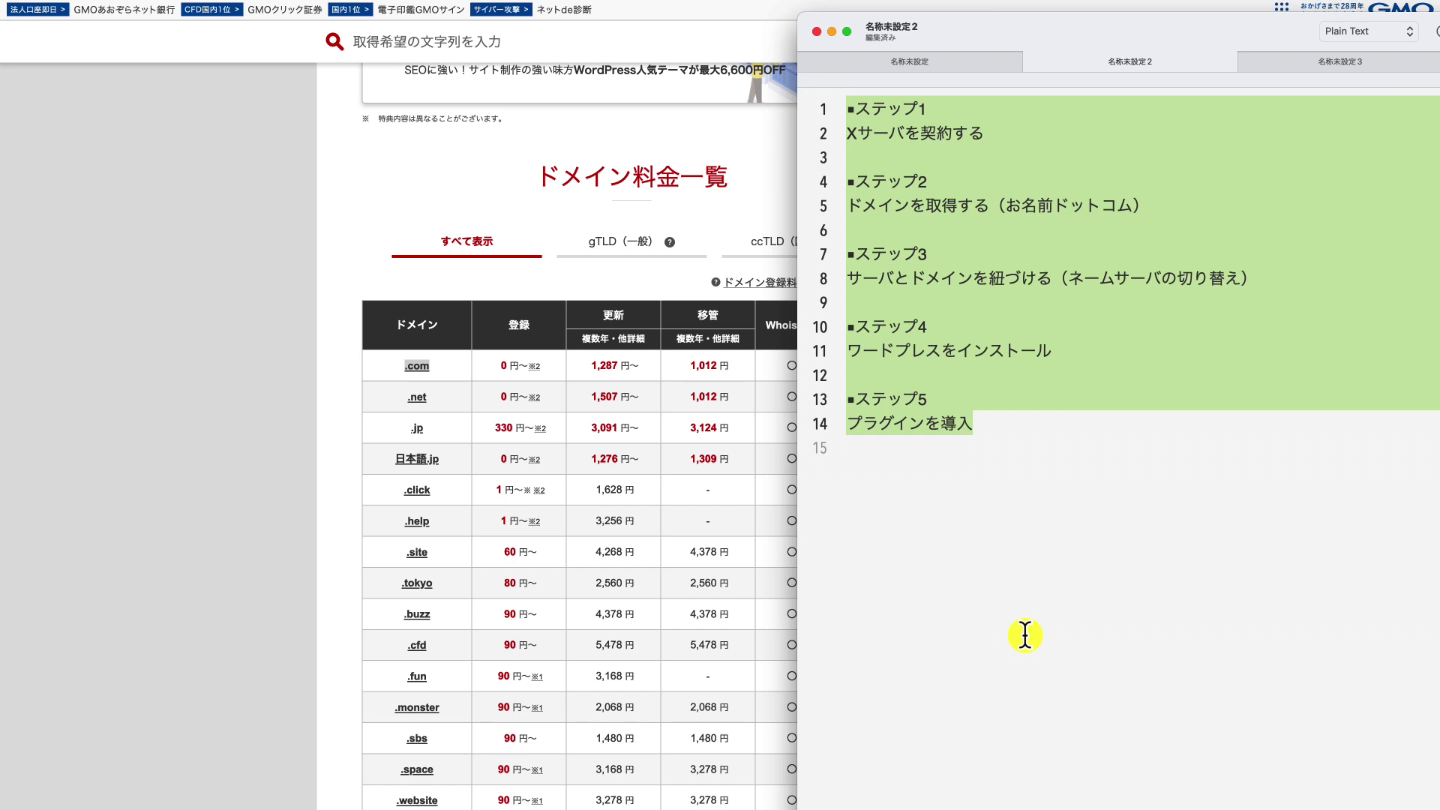
left_click(929, 77)
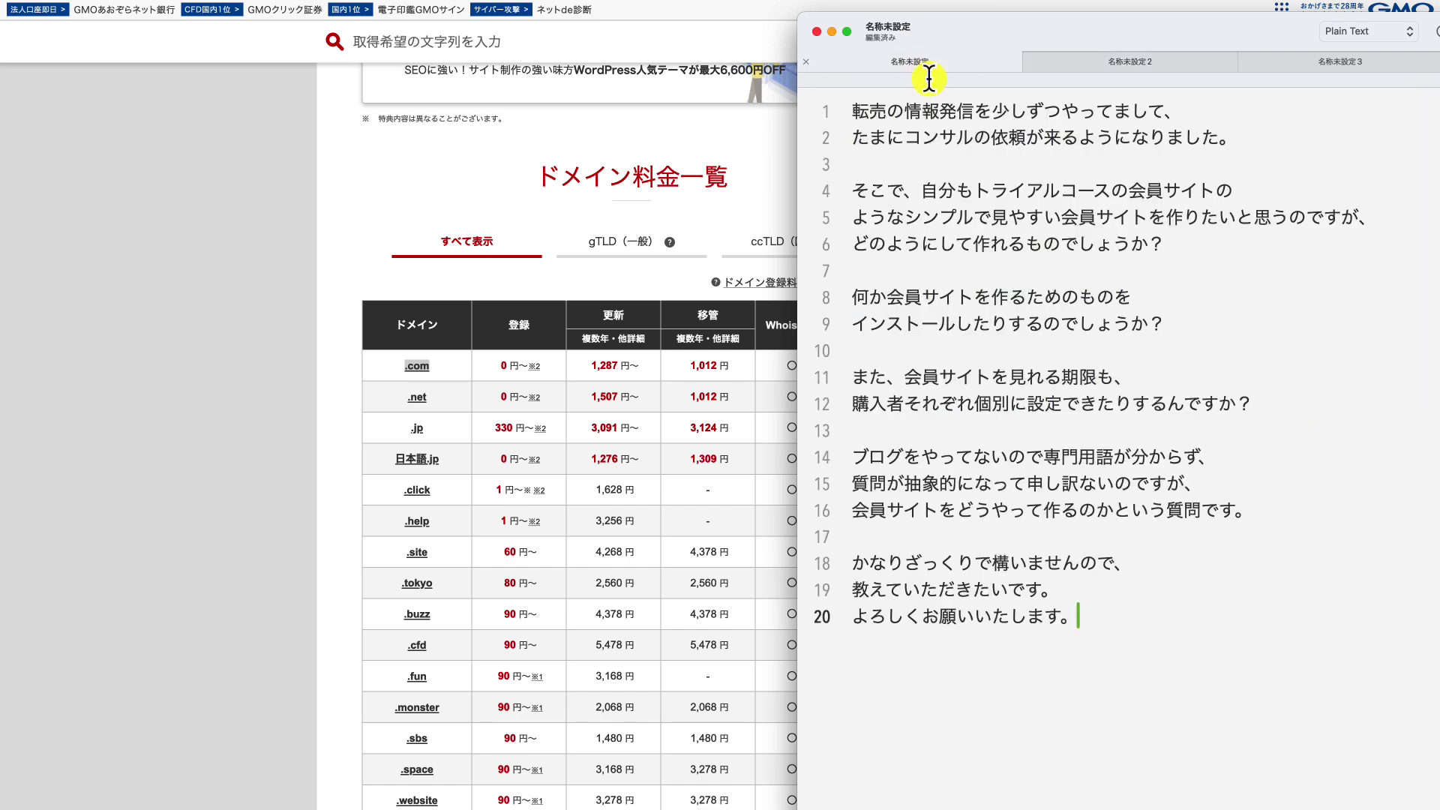
left_click_drag(1140, 634, 806, 113)
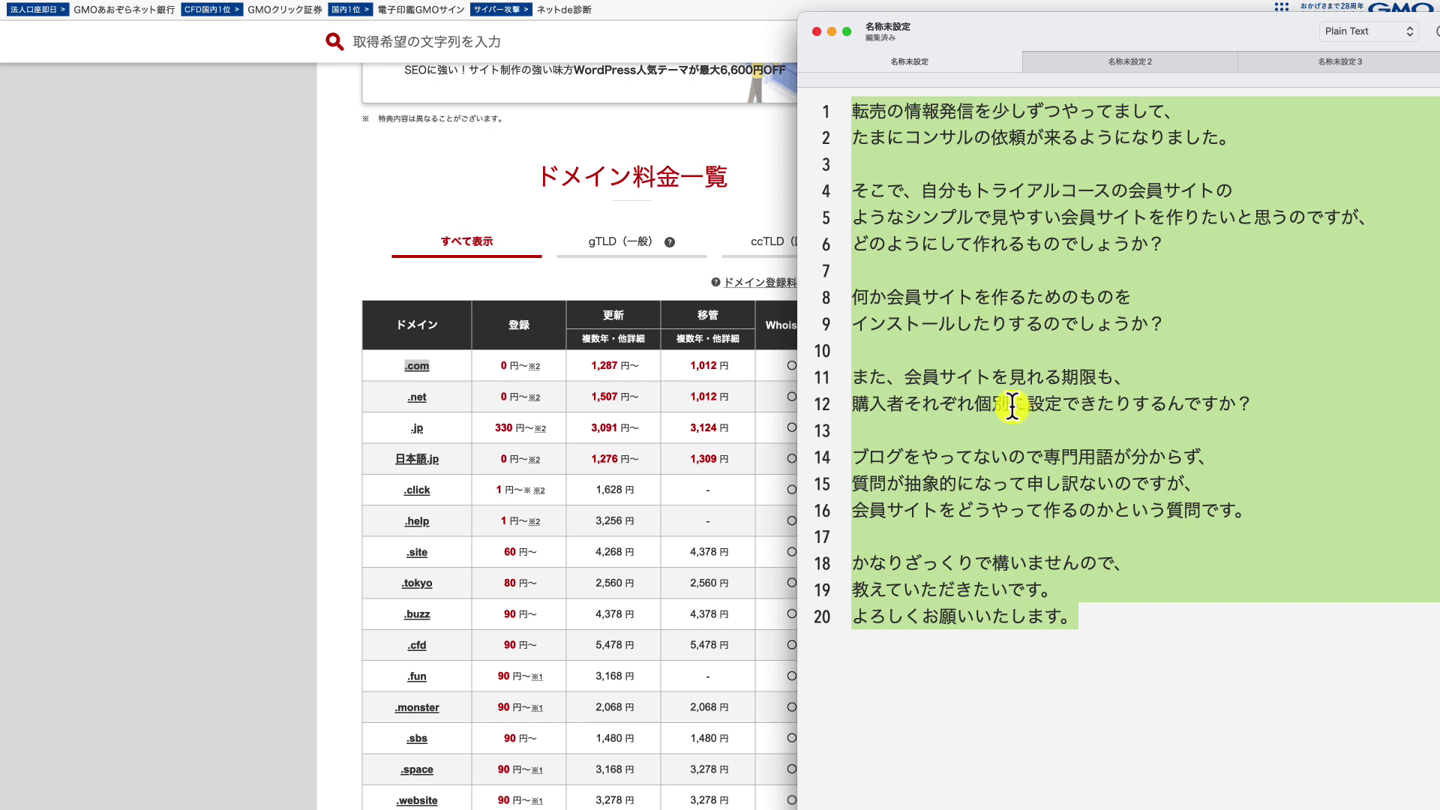
Go back to the 名称未設定2 note and highlight all five steps once more.
left_click(1129, 61)
left_click(1010, 438)
left_click_drag(1010, 438, 788, 128)
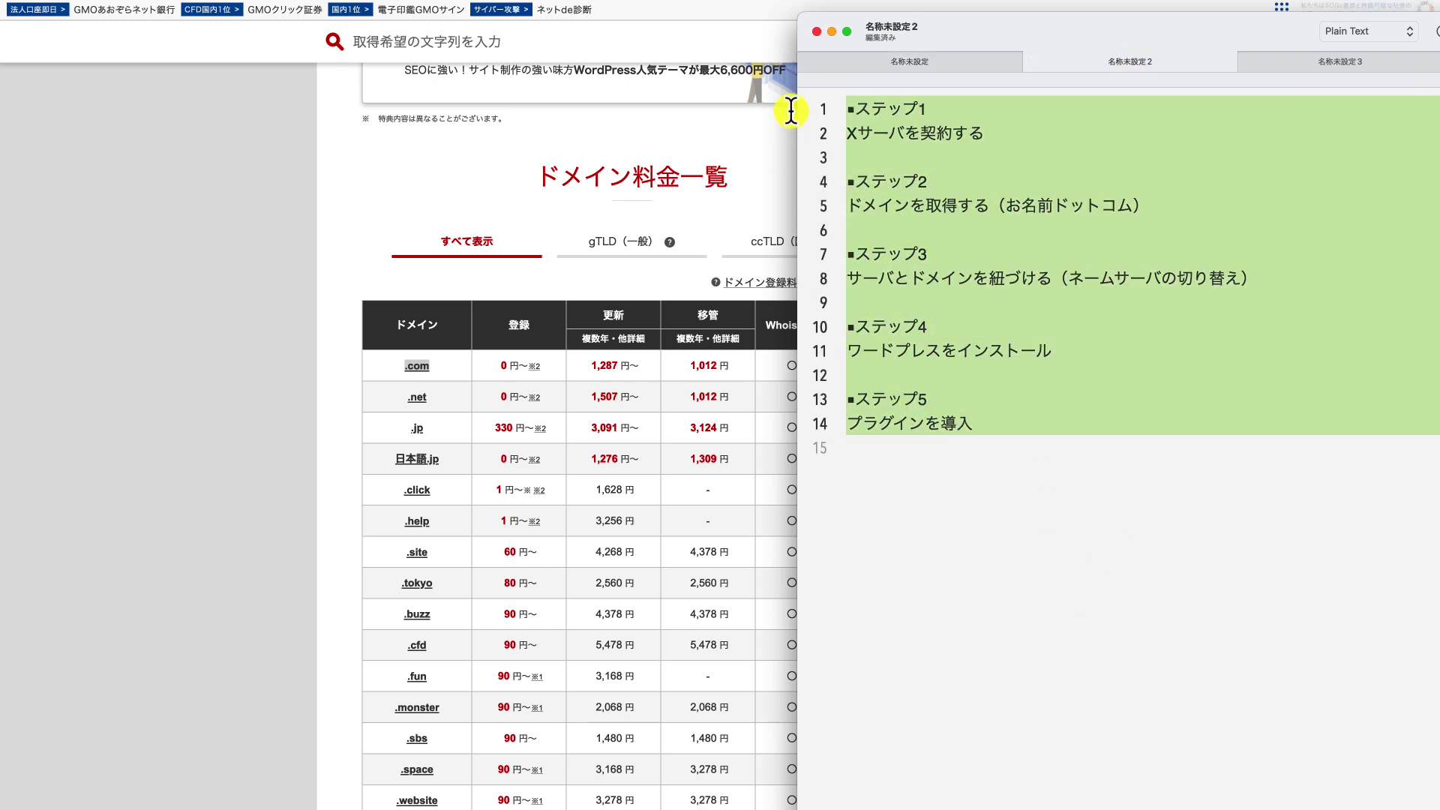